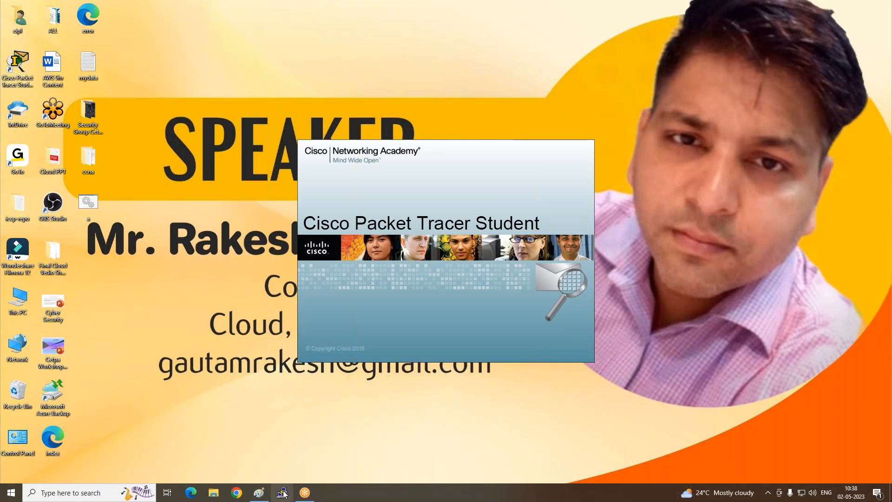
- Review the CCNA LAB 2 network diagram in Paint and return to Cisco Packet Tracer
left_click(259, 493)
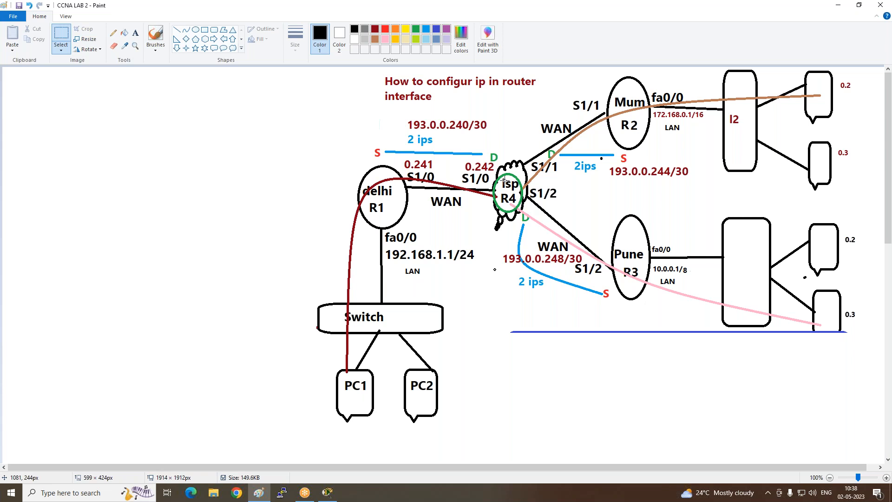
left_click(842, 8)
left_click(604, 103)
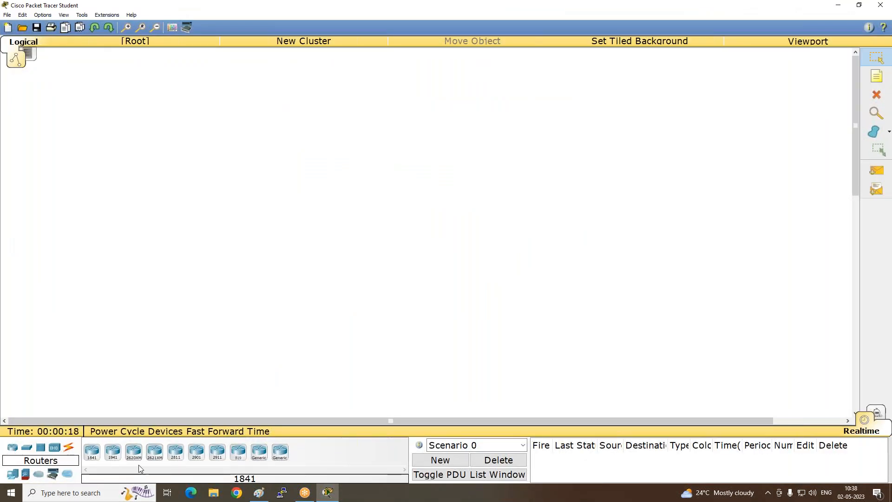
- Place four 2620XM routers: one on the left side of the workspace, one in the centre, and two on the right, one above the other
left_click(131, 455)
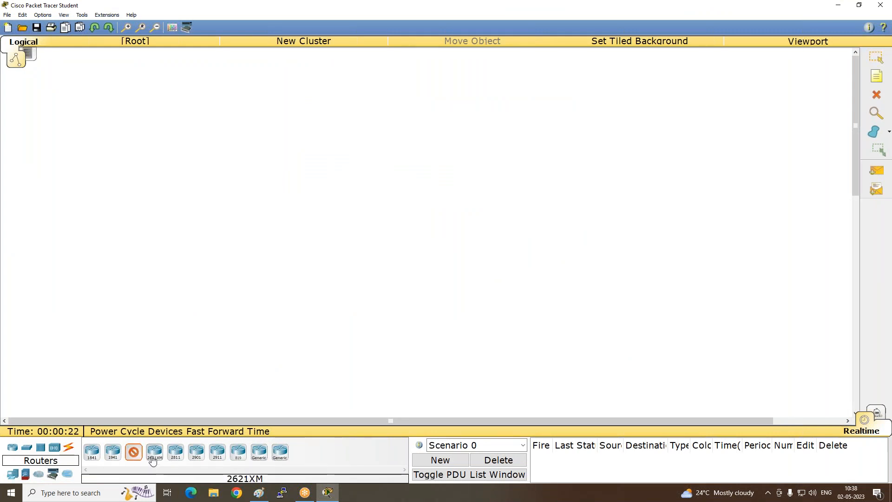
left_click(213, 172)
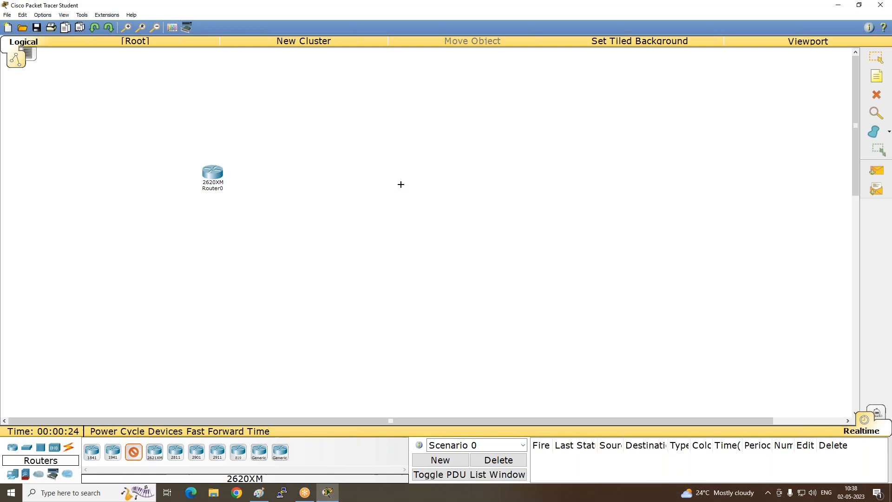
left_click(384, 173)
left_click(536, 101)
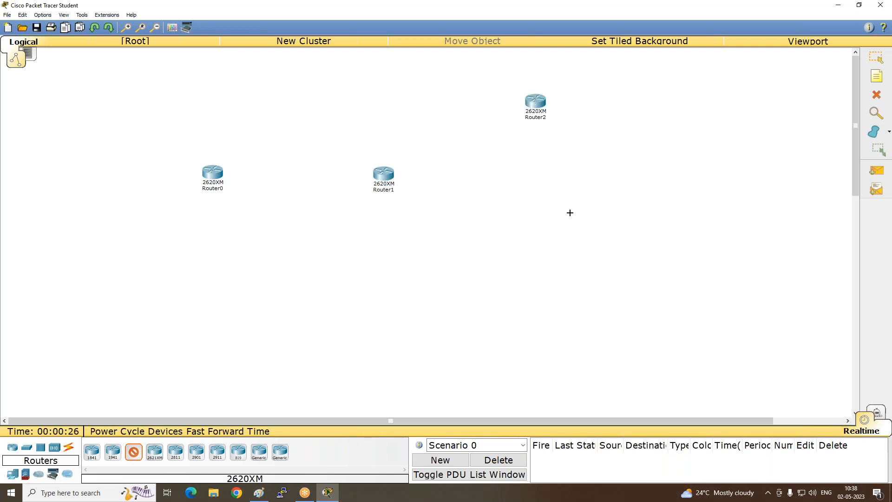
left_click(543, 271)
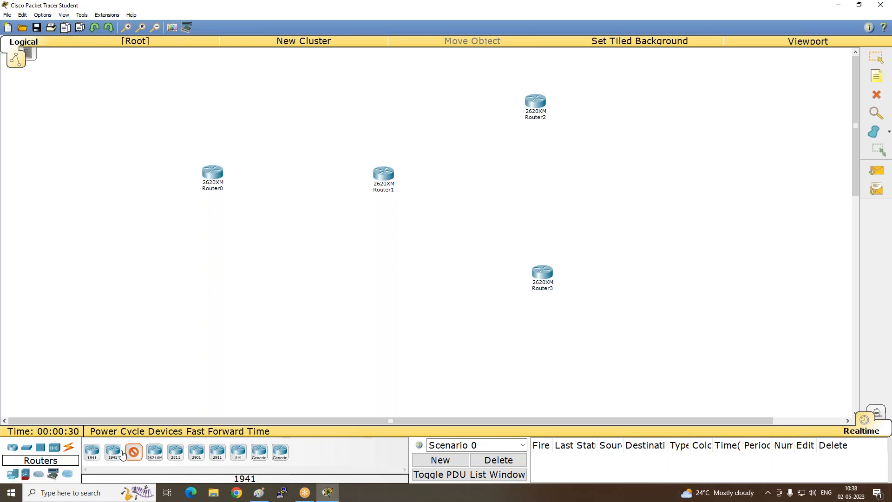
left_click(134, 451)
- Check the Paint diagram and add three 2950T-24 switches in Packet Tracer: one below Router0, one beside Router2 and one beside Router3
left_click(261, 489)
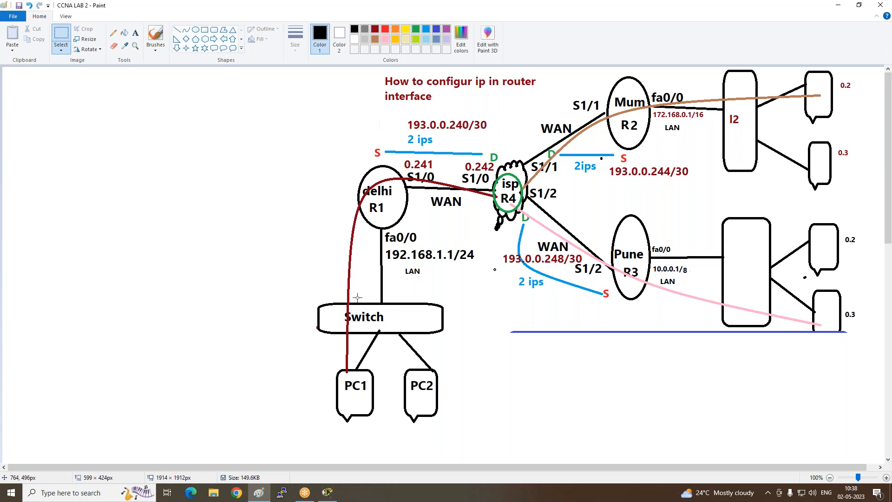
left_click(328, 489)
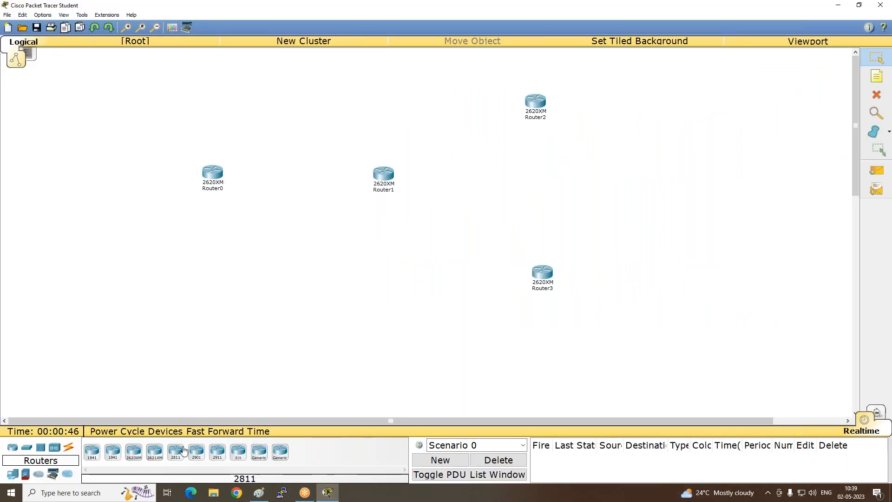
left_click(31, 450)
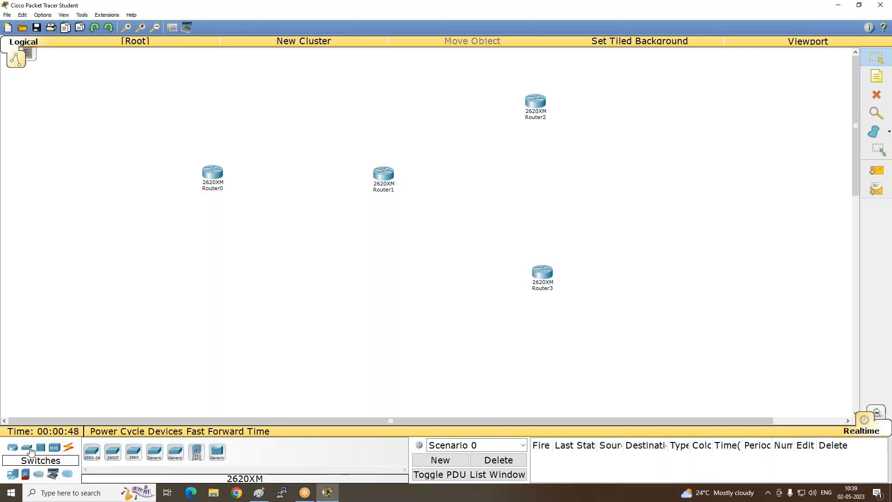
left_click(112, 455)
left_click(196, 273)
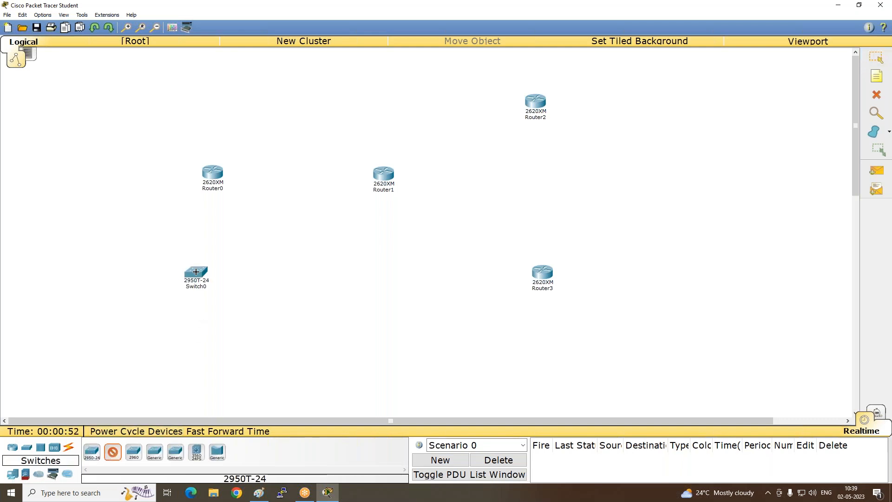
left_click(624, 97)
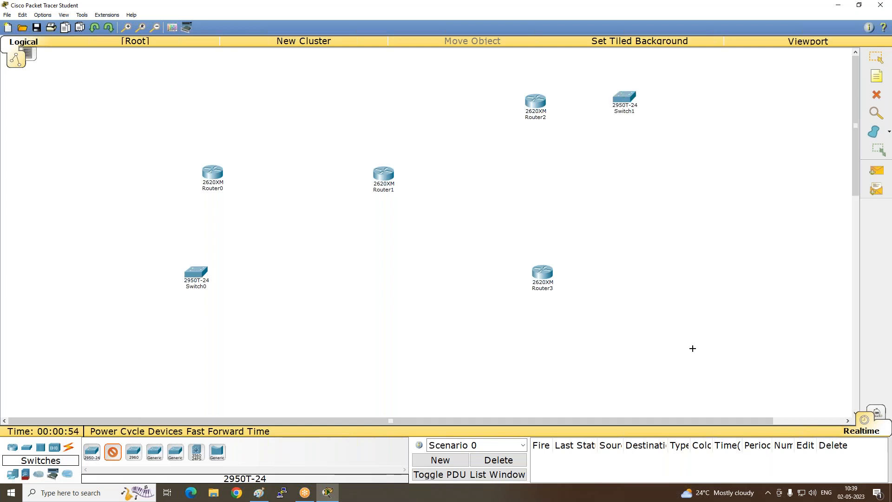
left_click(635, 279)
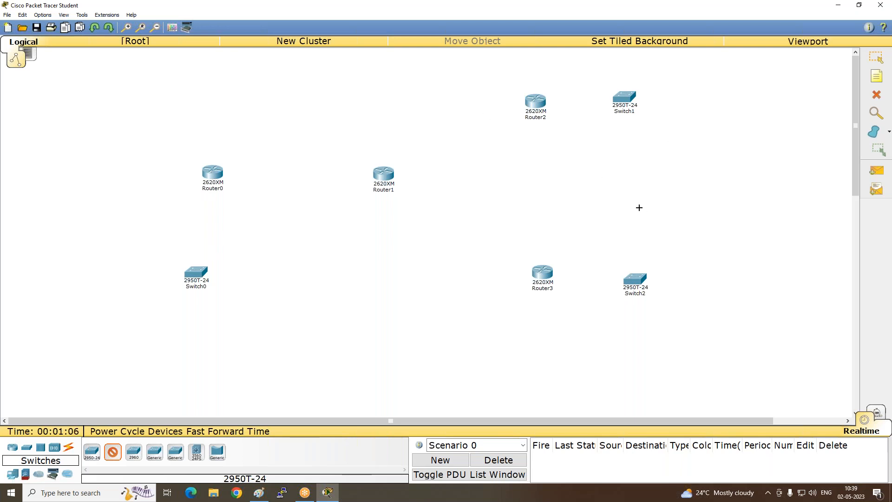
left_click(114, 453)
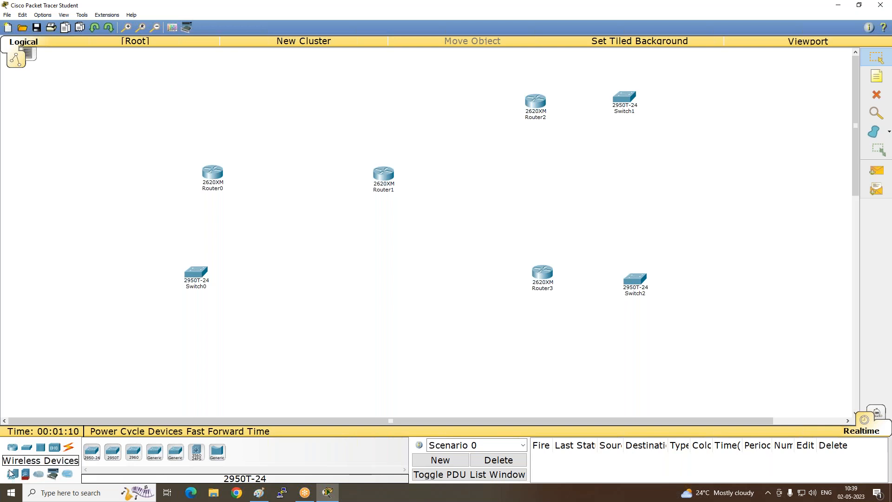
- Add six PC-PT end devices: two below Switch0, two to the right of Switch1 and two to the right of Switch2
left_click(11, 473)
left_click(91, 451)
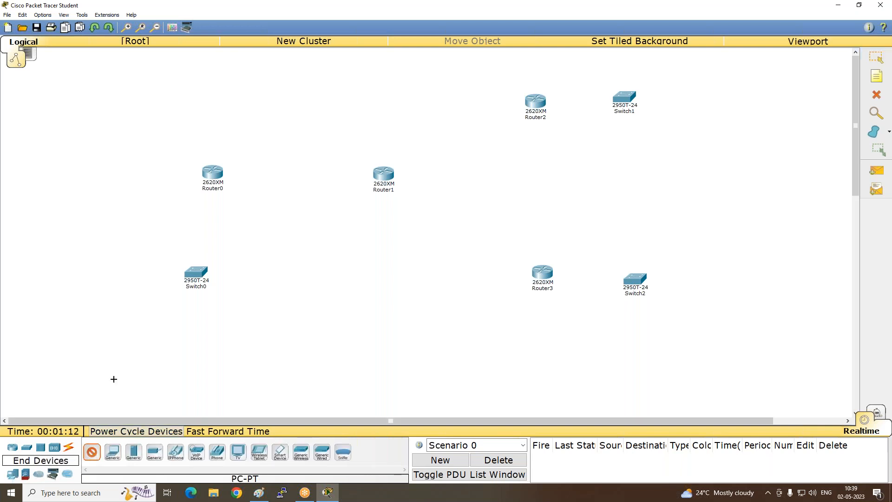
left_click(139, 338)
left_click(193, 336)
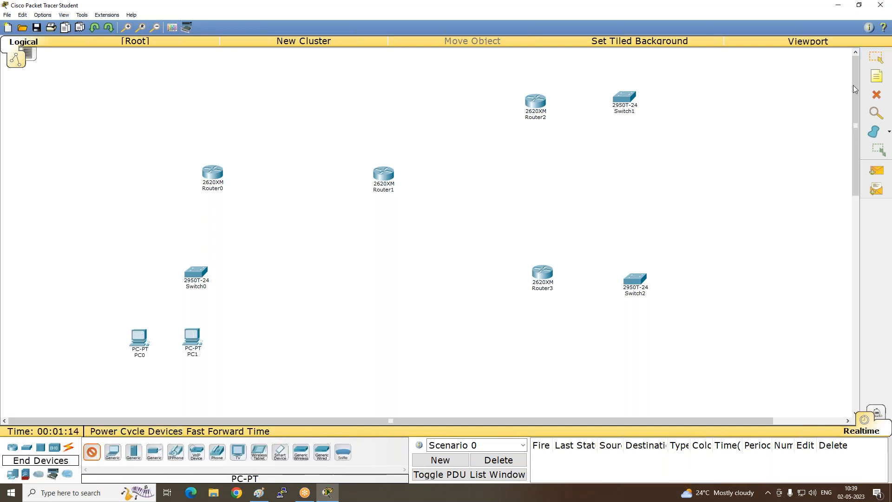
left_click(737, 74)
left_click(738, 127)
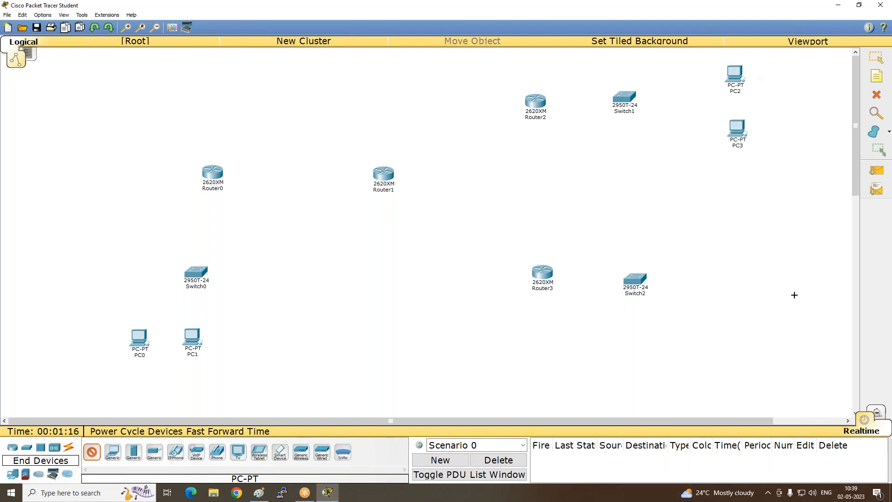
left_click(750, 258)
left_click(754, 322)
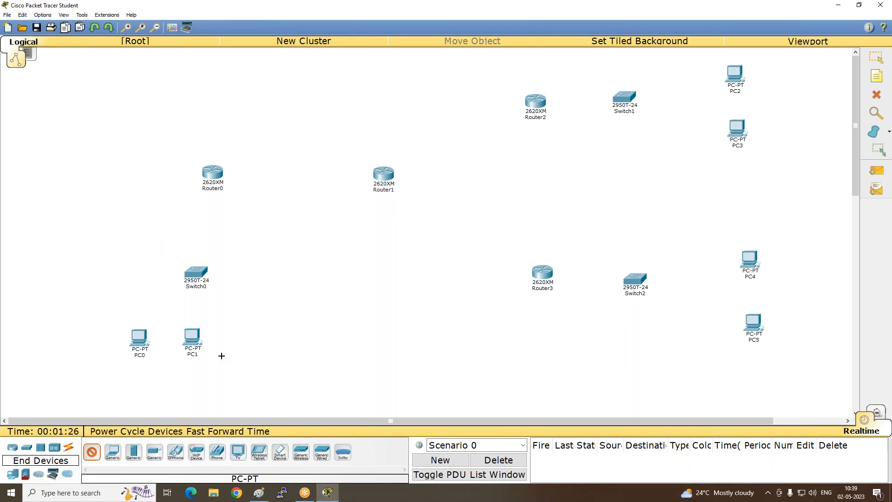
- Connect Router0 FastEthernet0/0 to Switch0 FastEthernet0/1 with a copper straight-through cable, checking the interface against the Paint diagram
left_click(69, 448)
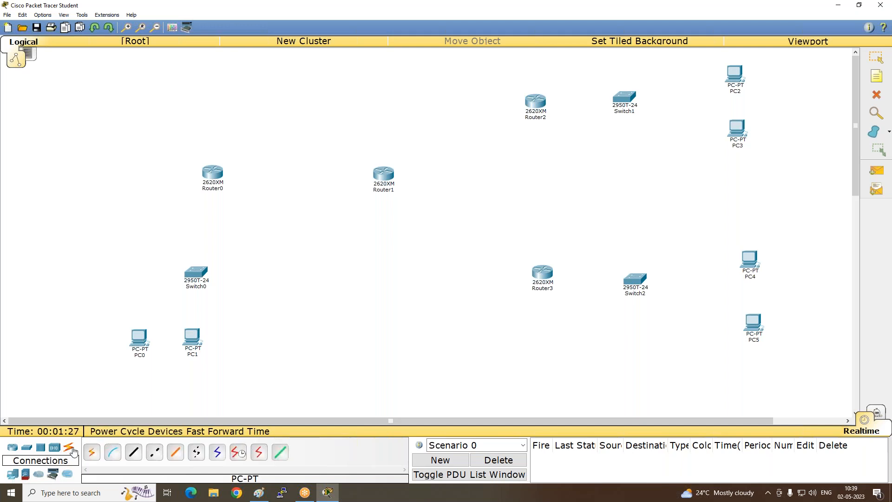
left_click(134, 458)
left_click(212, 175)
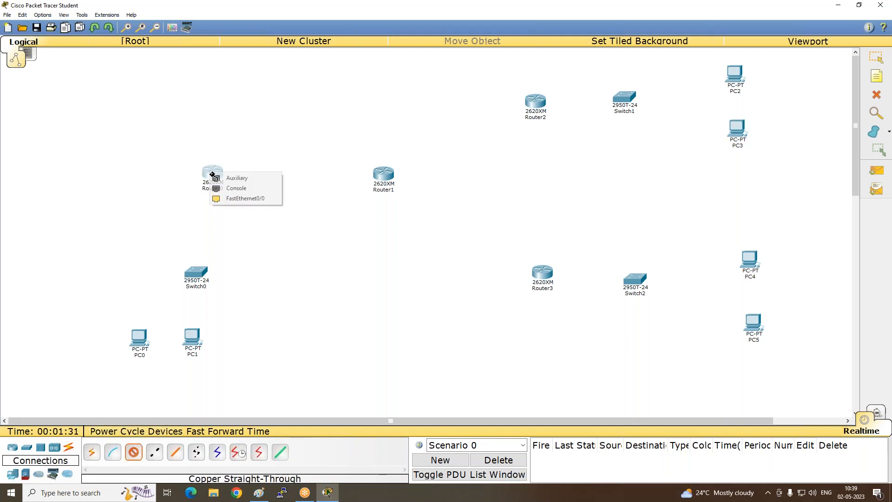
left_click(257, 494)
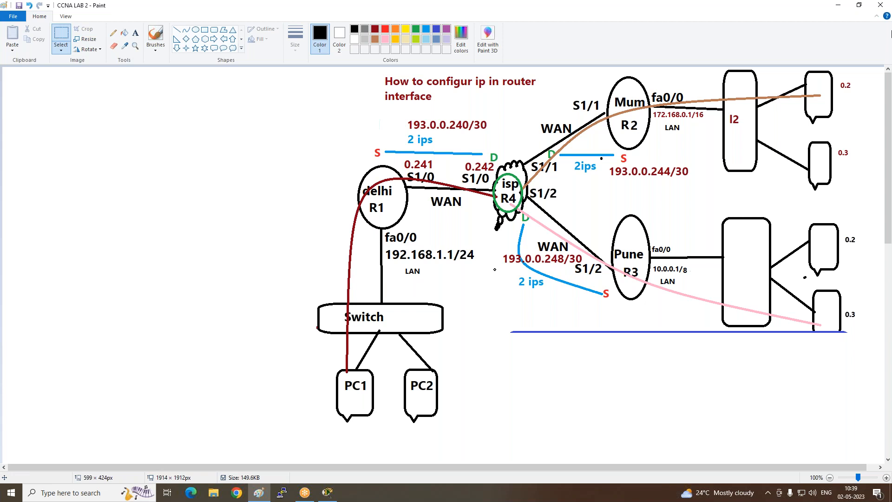
left_click(839, 5)
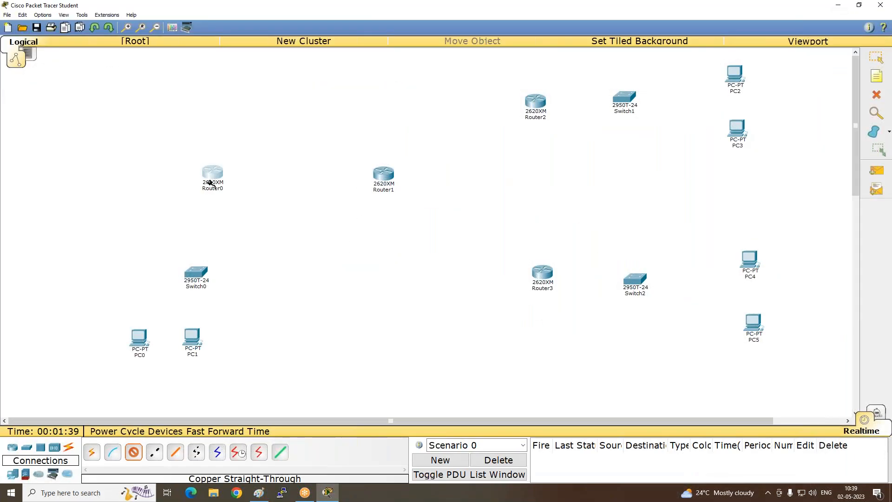
left_click(212, 175)
left_click(232, 209)
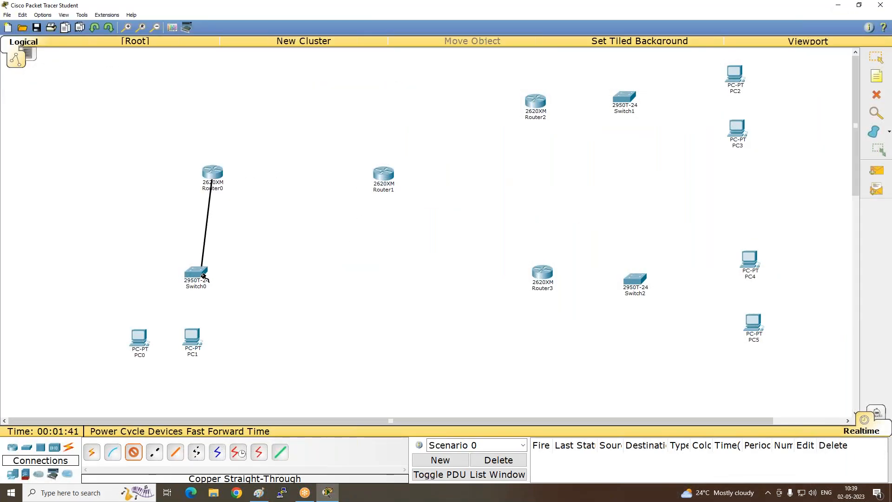
left_click(197, 273)
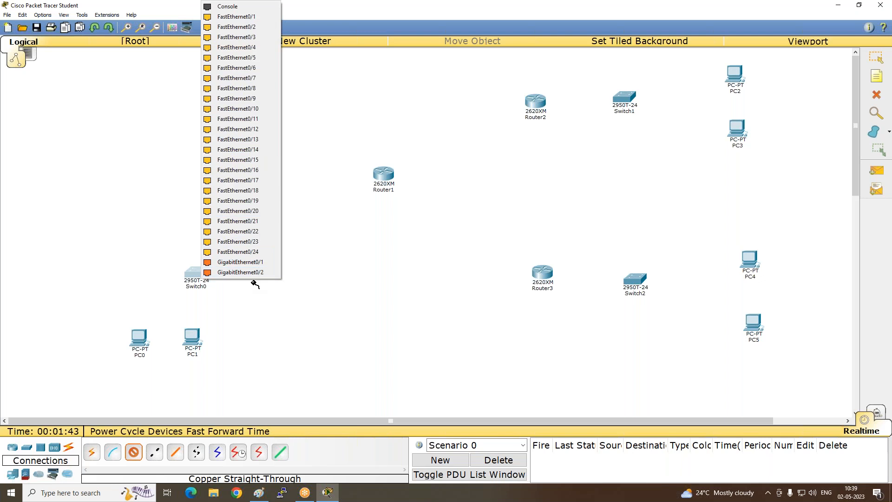
left_click(246, 17)
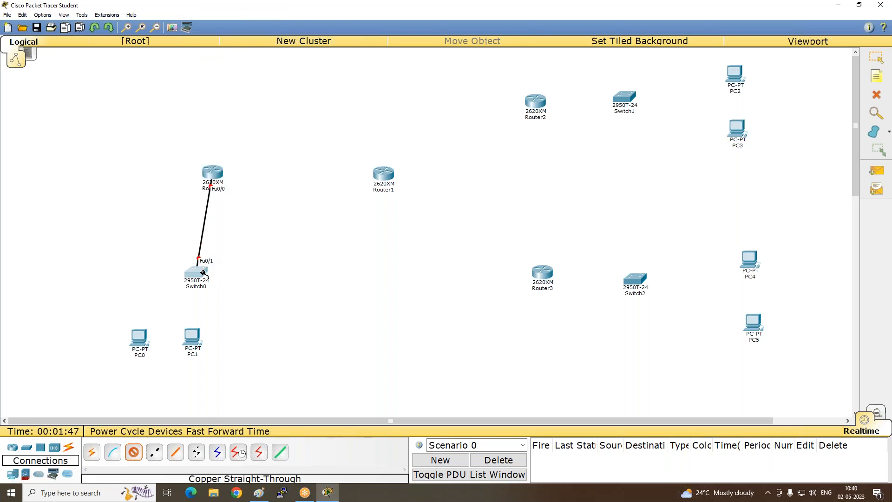
- Cable Switch0 FastEthernet0/2 to PC0 and FastEthernet0/3 to PC1 with copper straight-through, using each PC's FastEthernet0 port
left_click(207, 268)
left_click(234, 24)
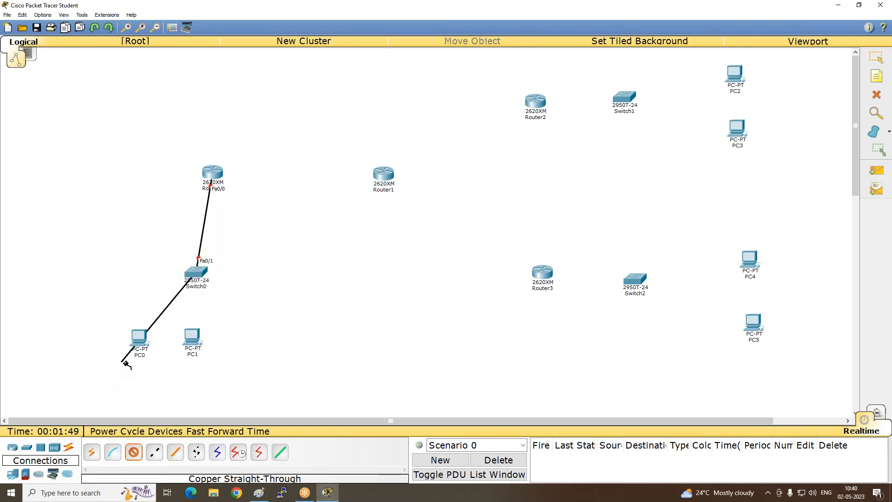
left_click(139, 337)
left_click(153, 358)
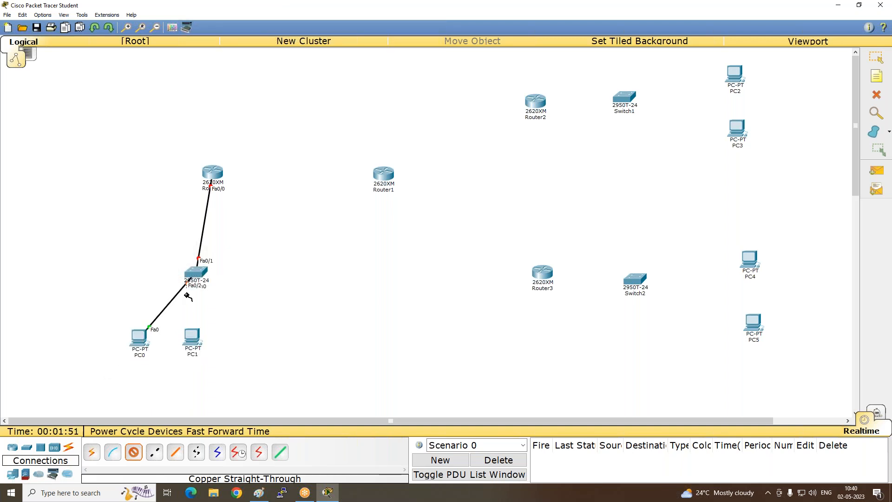
left_click(204, 272)
left_click(244, 26)
left_click(200, 342)
left_click(227, 353)
- Connect Router2 FastEthernet0/0 to Switch1 FastEthernet0/1 with a copper straight-through cable
left_click(536, 101)
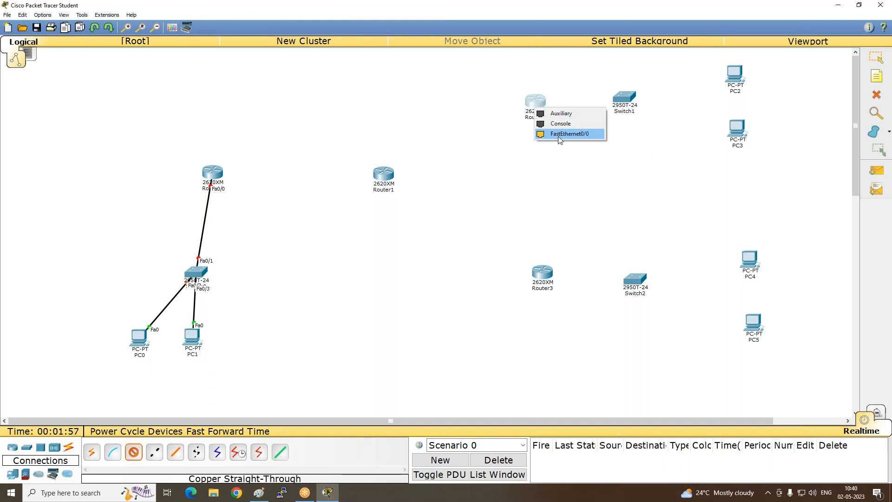
left_click(569, 134)
left_click(626, 100)
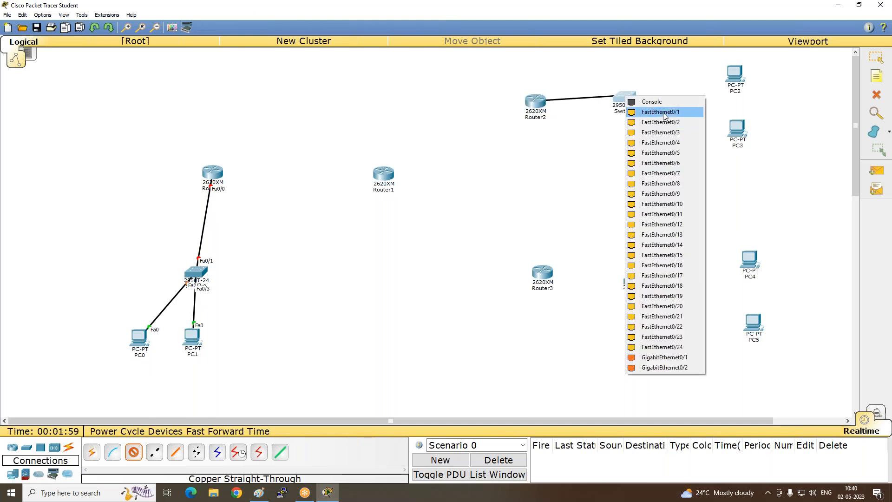
left_click(646, 109)
- Cable Switch1 FastEthernet0/2 to PC2 and FastEthernet0/3 to PC3 with copper straight-through, using each PC's FastEthernet0 port
left_click(630, 98)
left_click(660, 112)
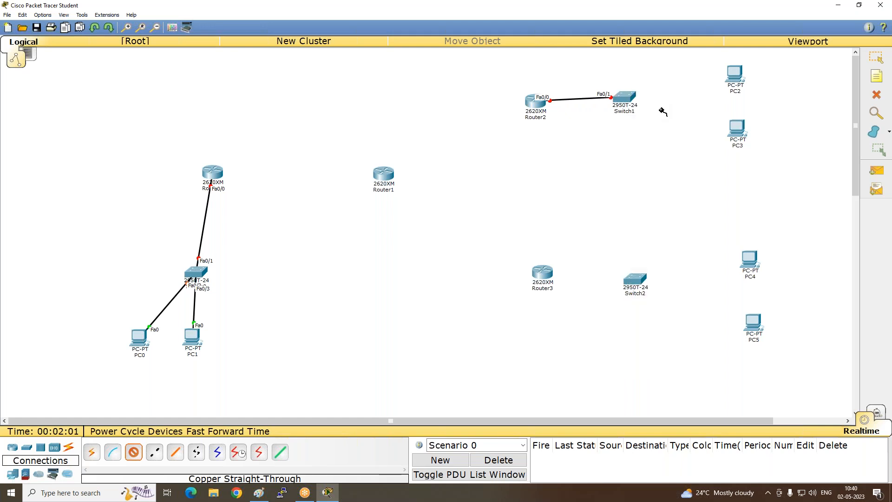
left_click(741, 73)
left_click(756, 87)
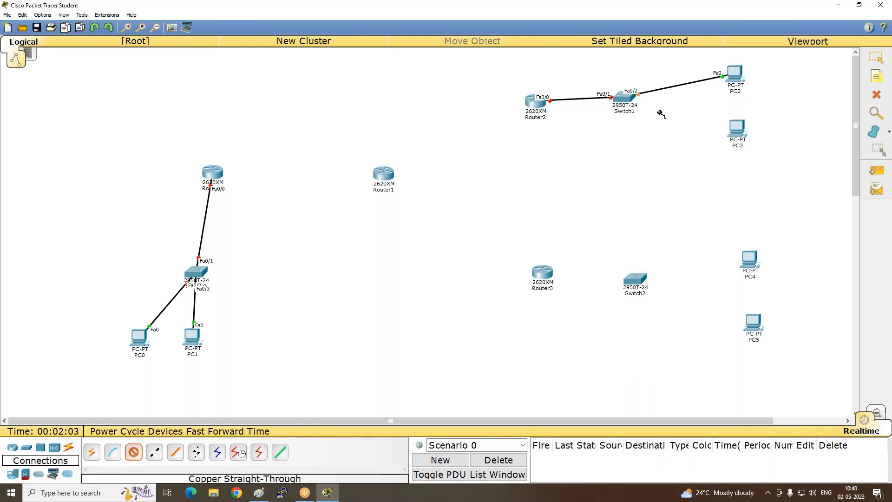
left_click(634, 104)
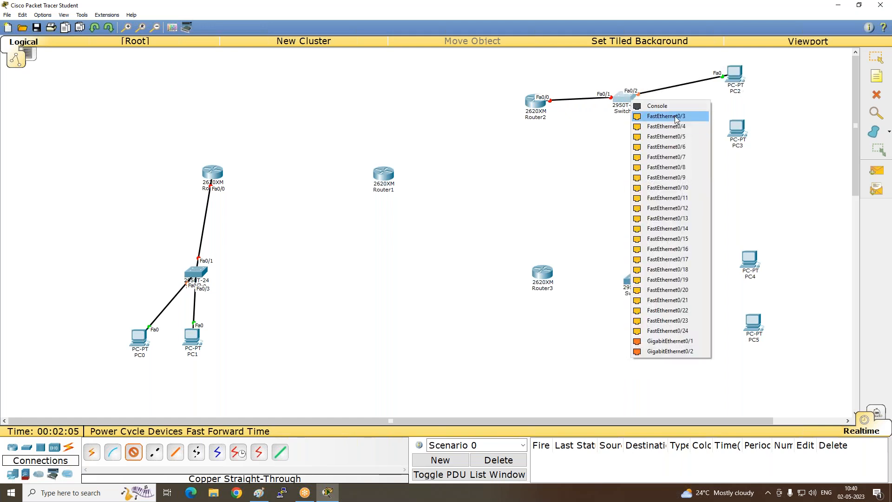
left_click(677, 117)
left_click(742, 138)
left_click(763, 145)
- Connect Router3 FastEthernet0/0 to Switch2 FastEthernet0/1 with a copper straight-through cable
left_click(550, 276)
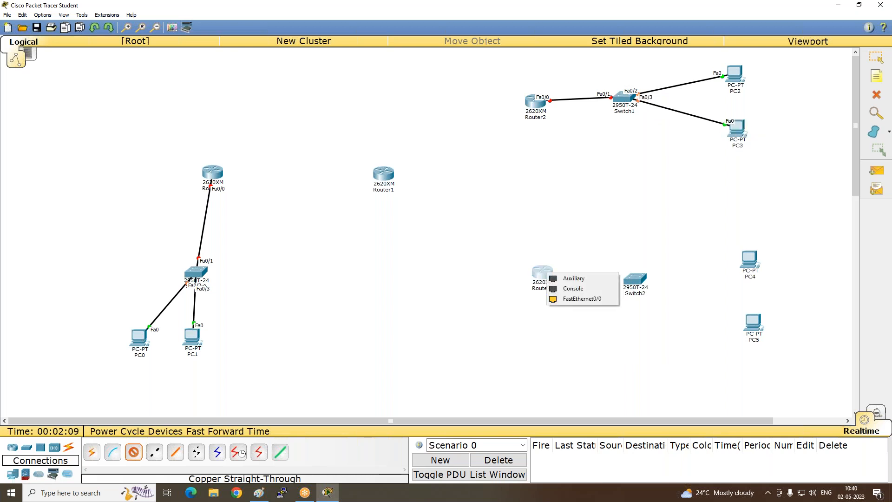
left_click(572, 296)
left_click(633, 281)
left_click(664, 17)
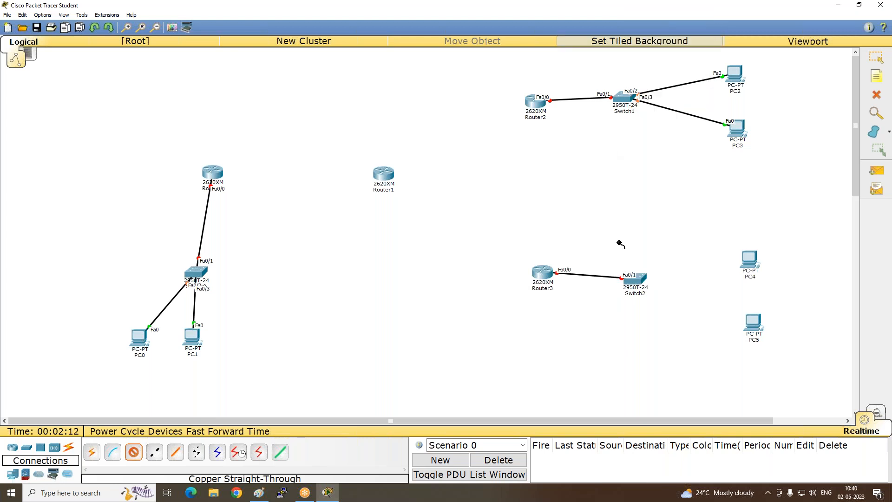
- Cable Switch2 FastEthernet0/2 to PC4 and FastEthernet0/3 to PC5 with copper straight-through, using each PC's FastEthernet0 port
left_click(646, 278)
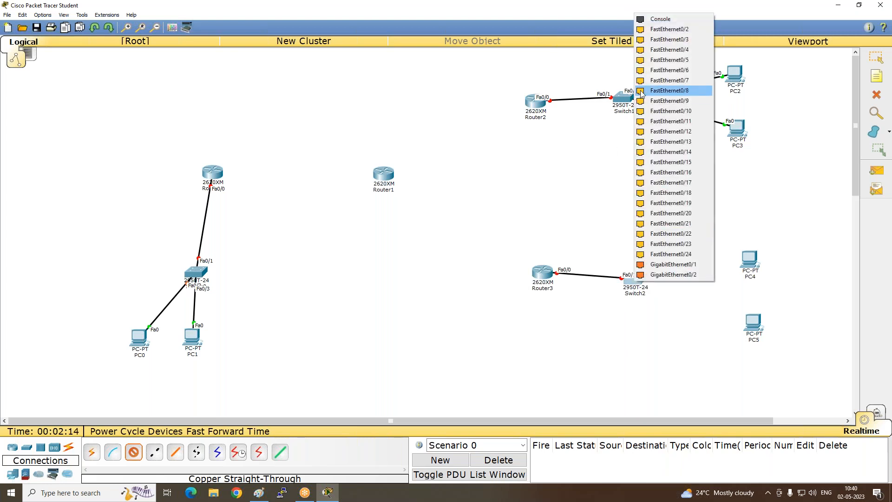
left_click(652, 36)
left_click(745, 259)
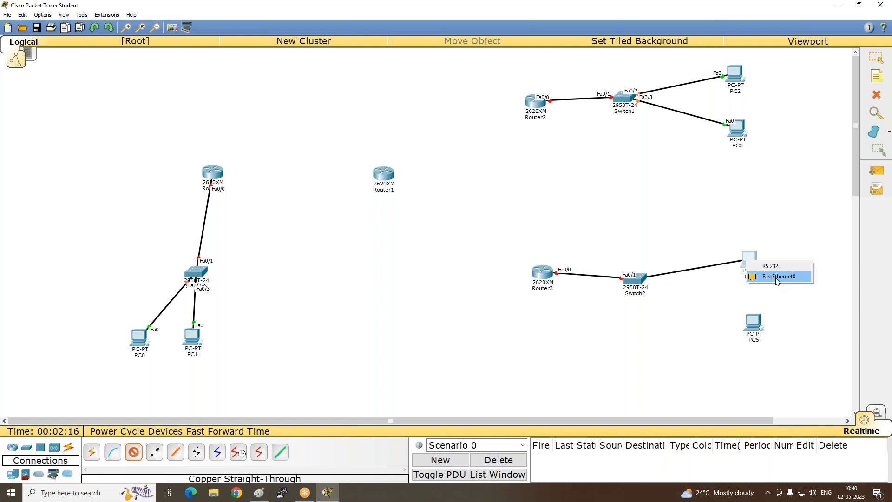
left_click(775, 278)
left_click(633, 280)
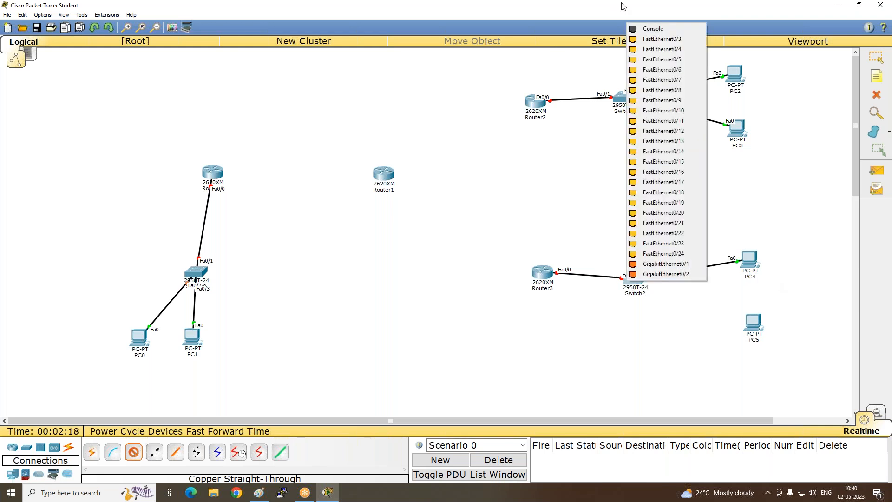
left_click(660, 47)
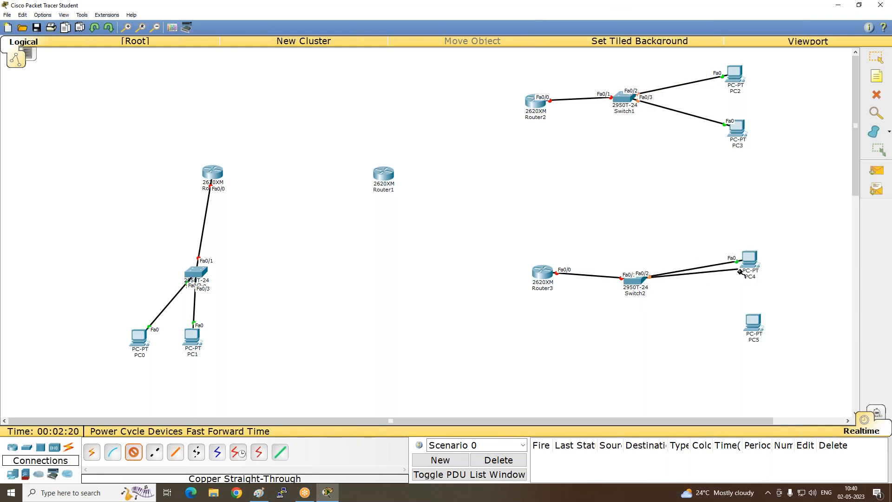
left_click(749, 332)
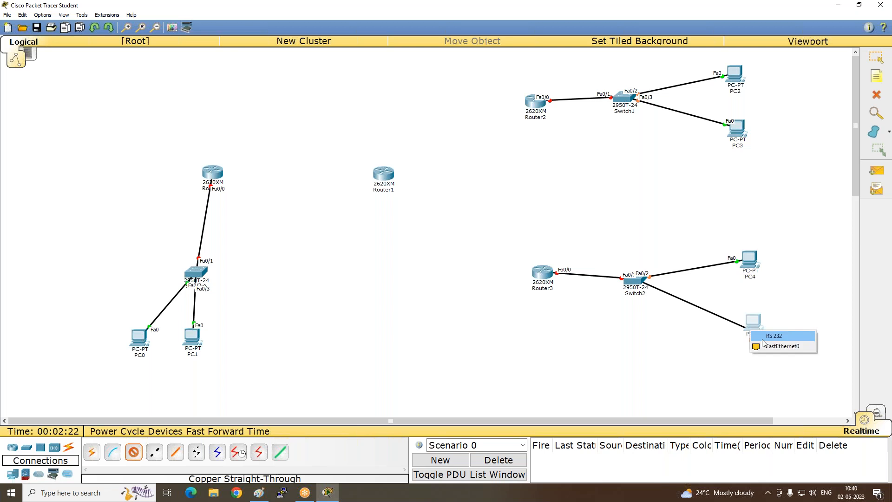
left_click(782, 346)
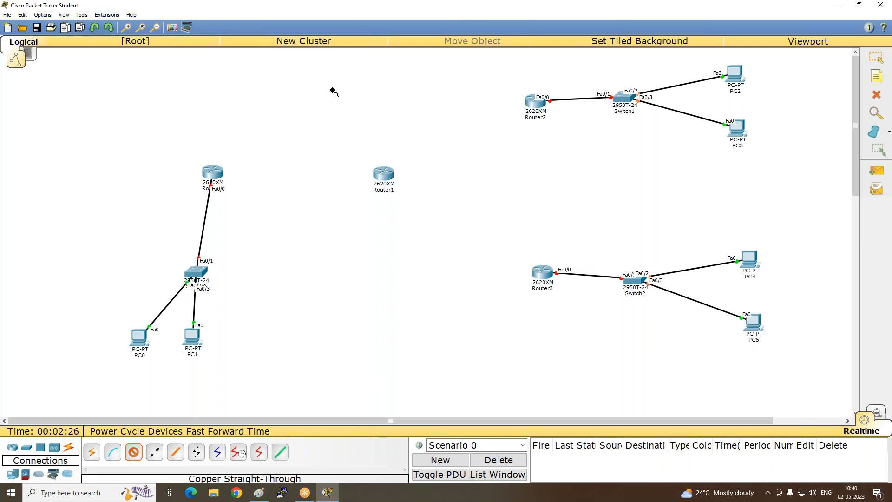
- Draw three unfilled, black-outlined rectangles enclosing the Router2, Router3 and Router0 LANs with their switches and PCs
left_click(187, 27)
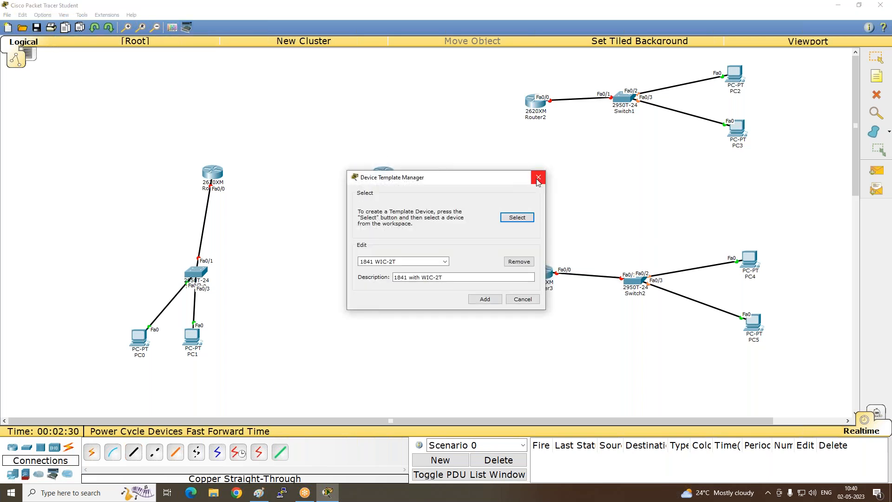
left_click(538, 177)
left_click(172, 27)
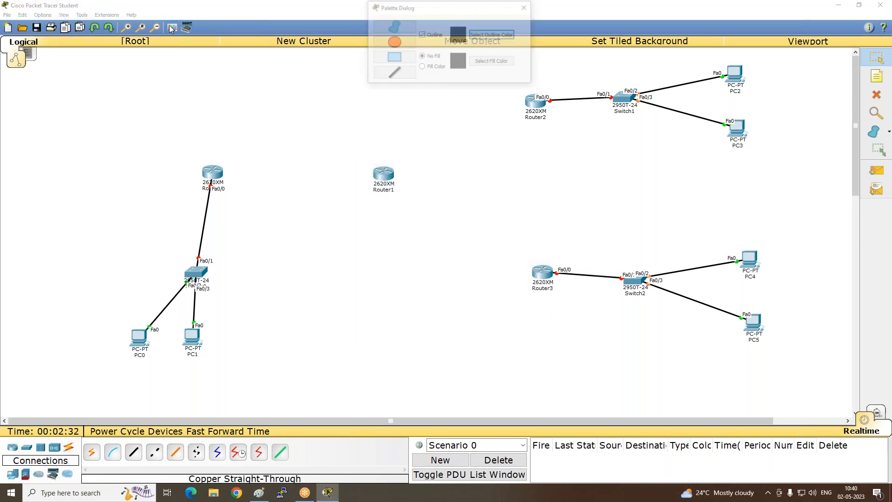
left_click(394, 57)
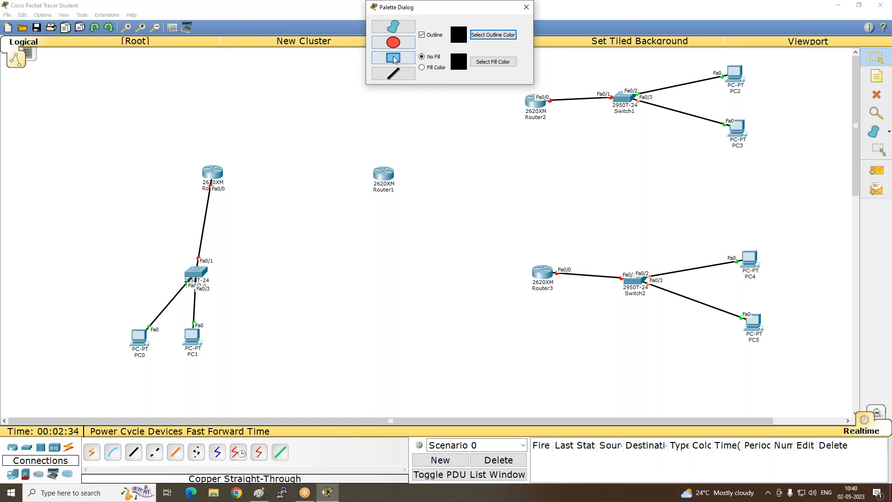
left_click_drag(792, 50, 494, 164)
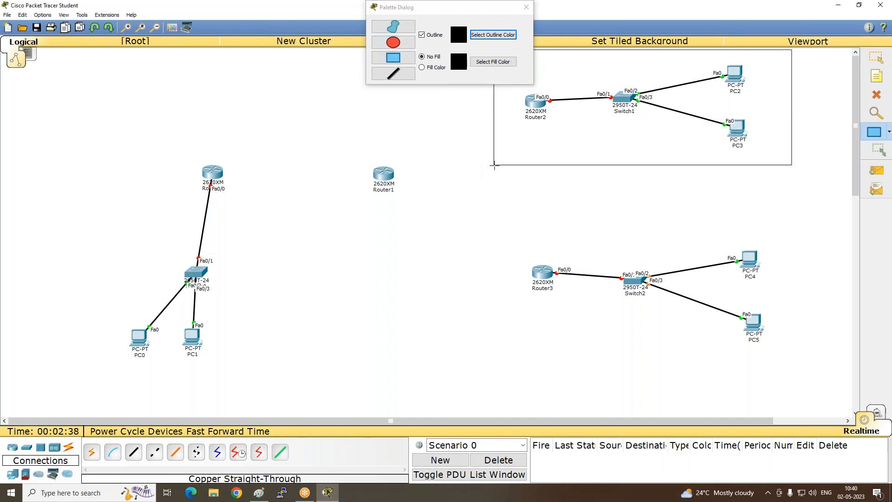
left_click_drag(798, 201, 493, 337)
left_click_drag(83, 149, 233, 380)
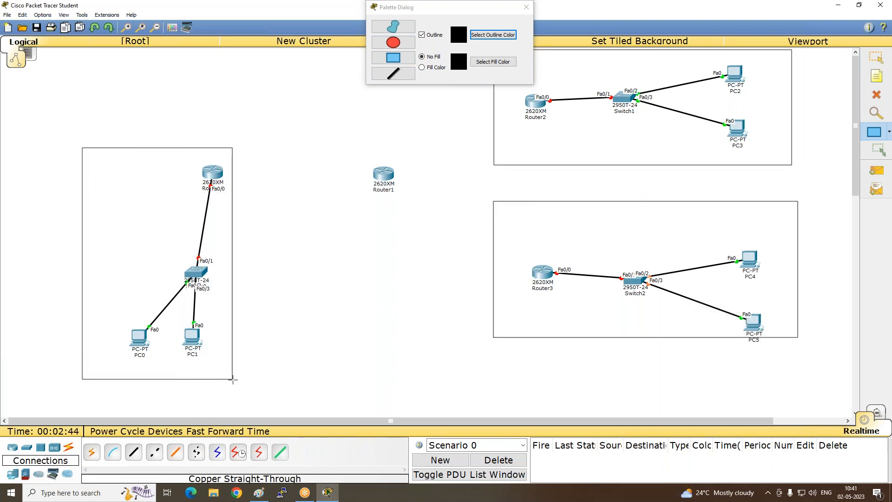
left_click(329, 10)
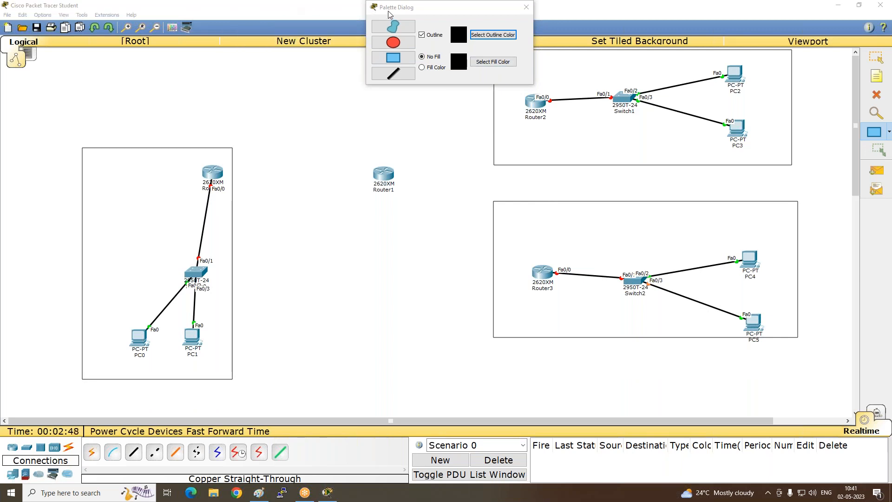
left_click(526, 7)
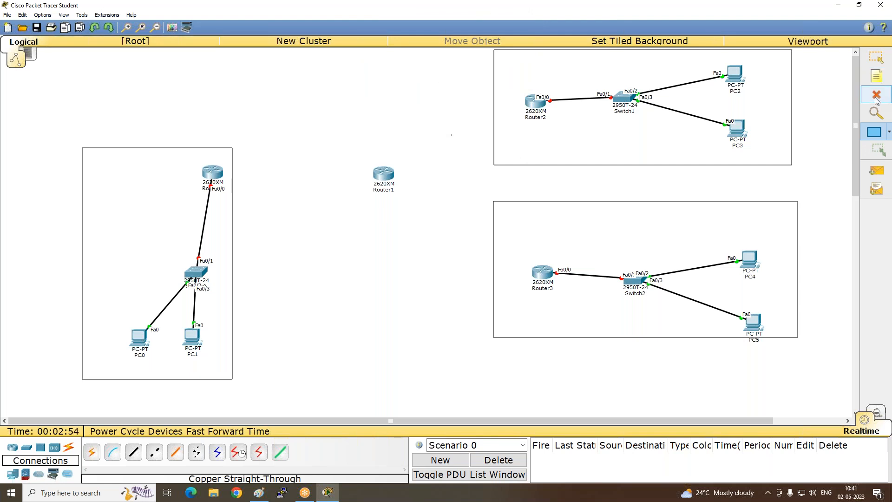
- Place a text note reading "ISP" just above Router1
left_click(877, 75)
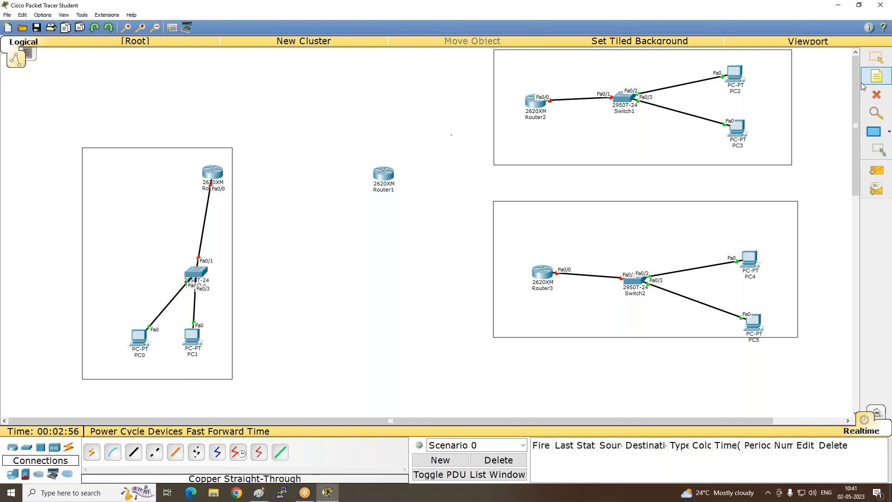
left_click(377, 158)
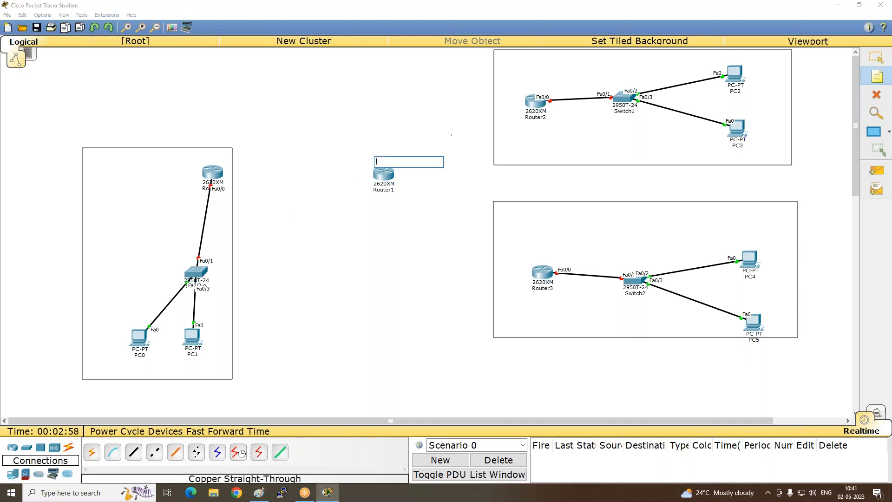
type("Y")
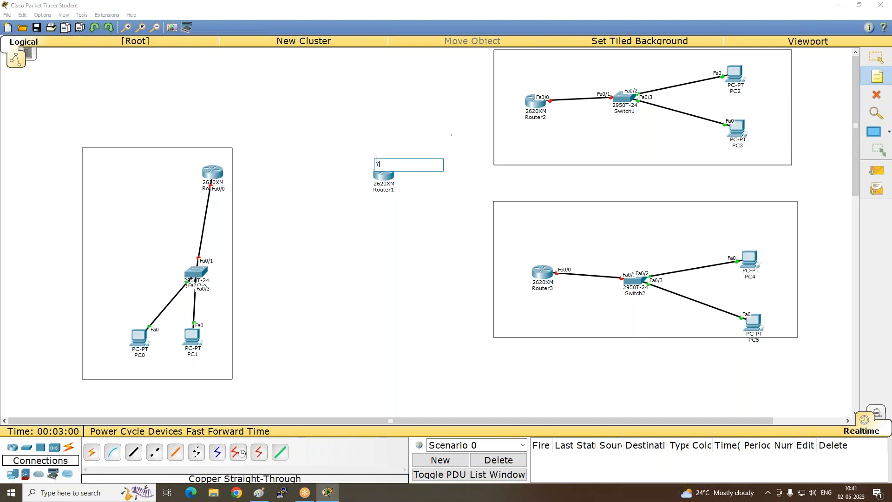
type("Is")
left_click(391, 205)
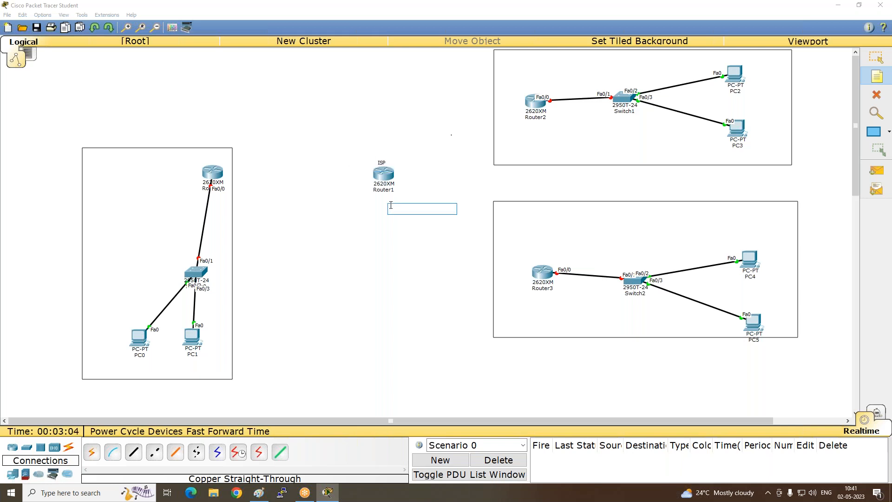
- Place a text note reading "RI Mumbai" just above Router0
left_click(207, 159)
type("R1 Mumbai")
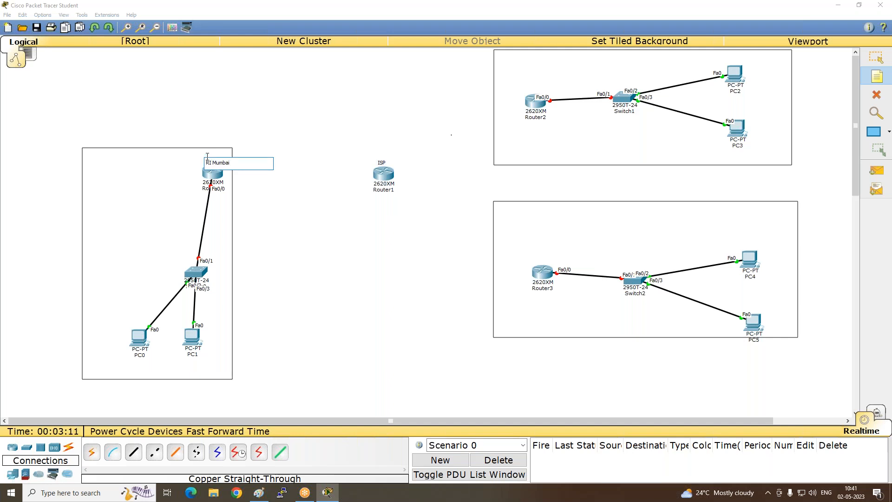
left_click(272, 185)
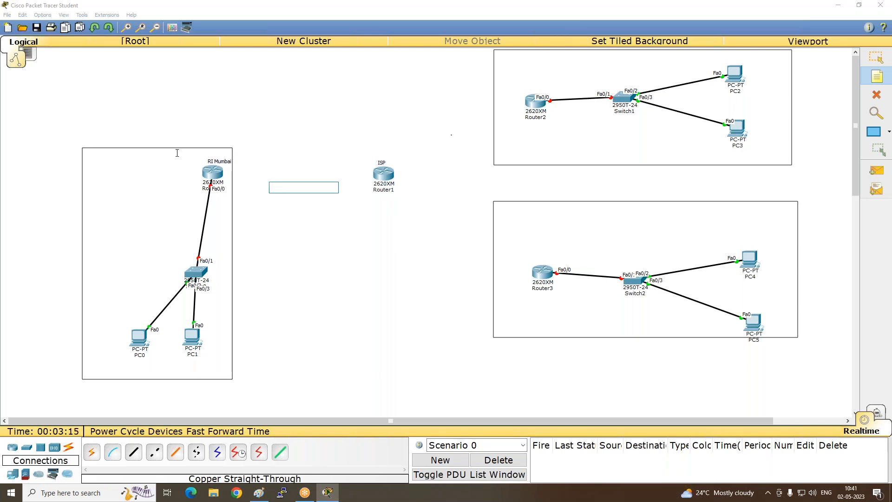
left_click(218, 159)
left_click(225, 189)
left_click(214, 160)
left_click(214, 161)
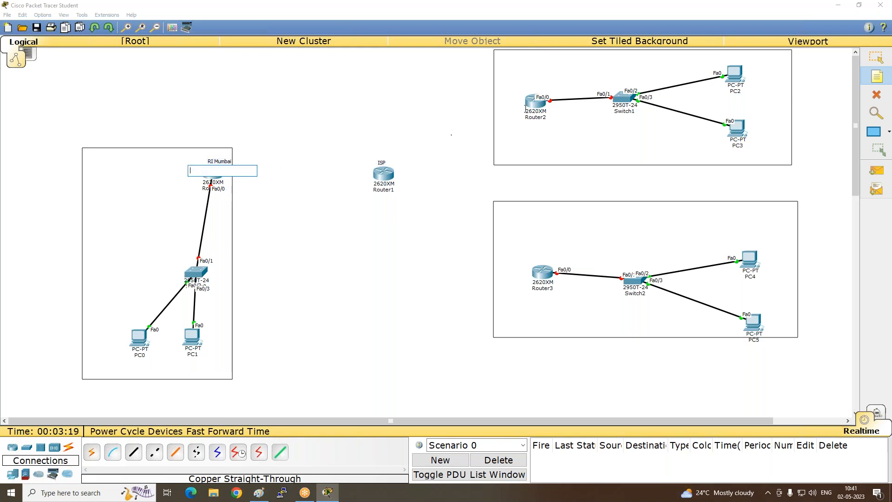
left_click(876, 79)
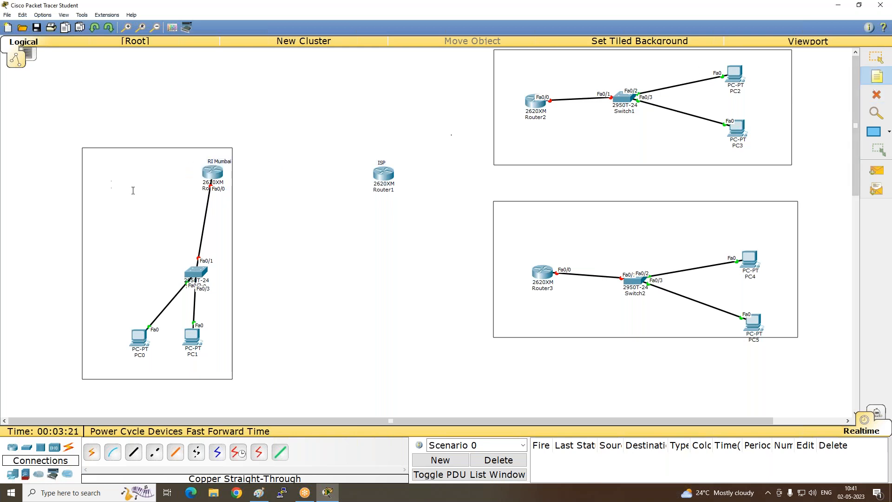
left_click(223, 162)
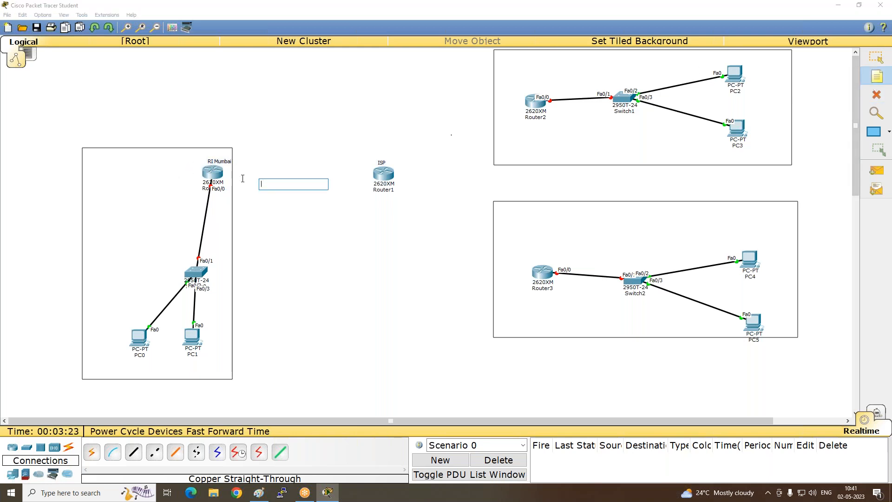
left_click(250, 142)
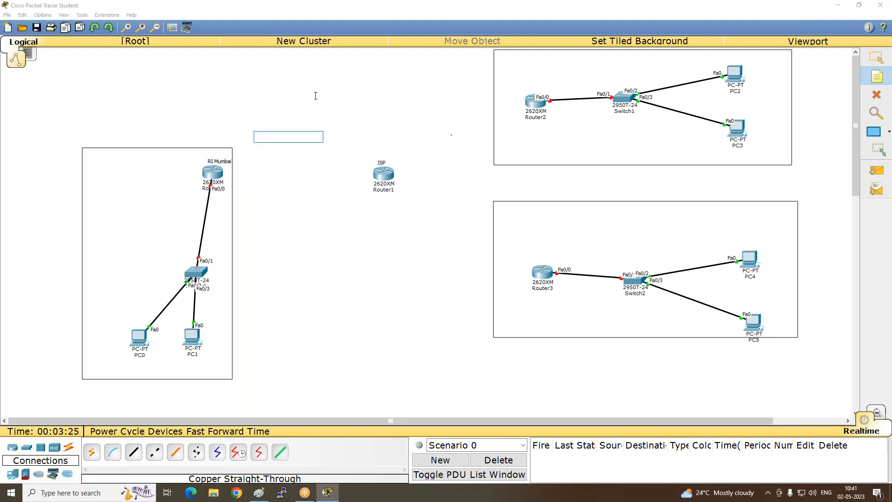
key("Escape")
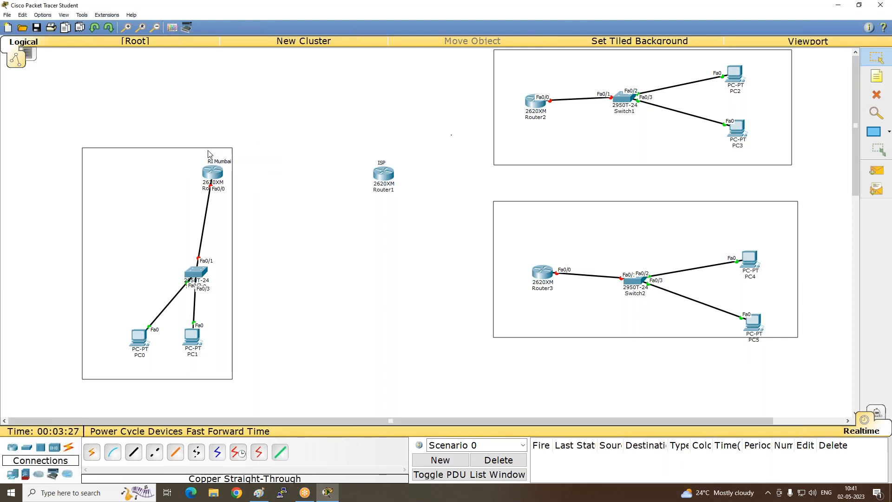
- Move the Mumbai note from Router0 to just above Router2 and change its text to "R2 Mumbai"
left_click_drag(218, 161, 536, 85)
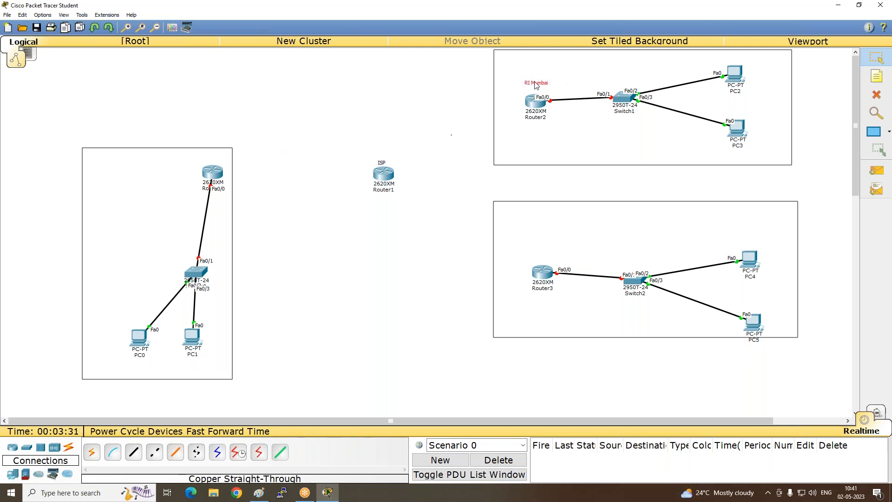
double_click(534, 84)
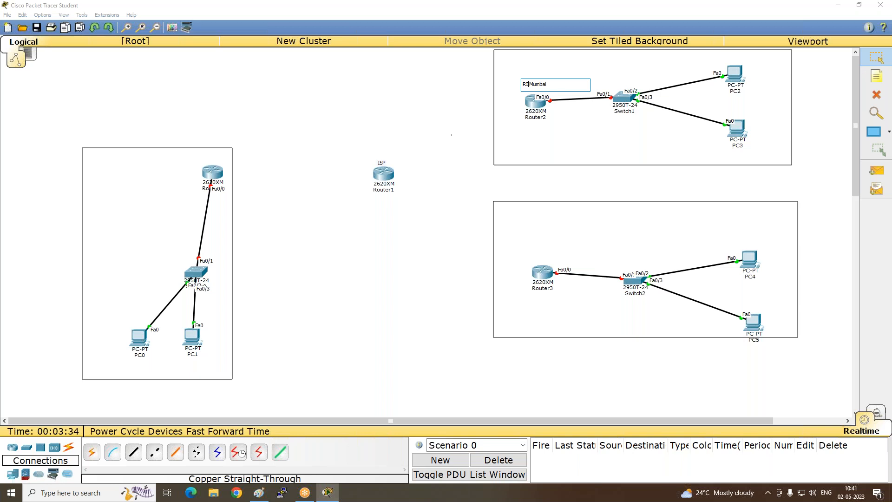
key("BackSpace")
type("2")
left_click(552, 198)
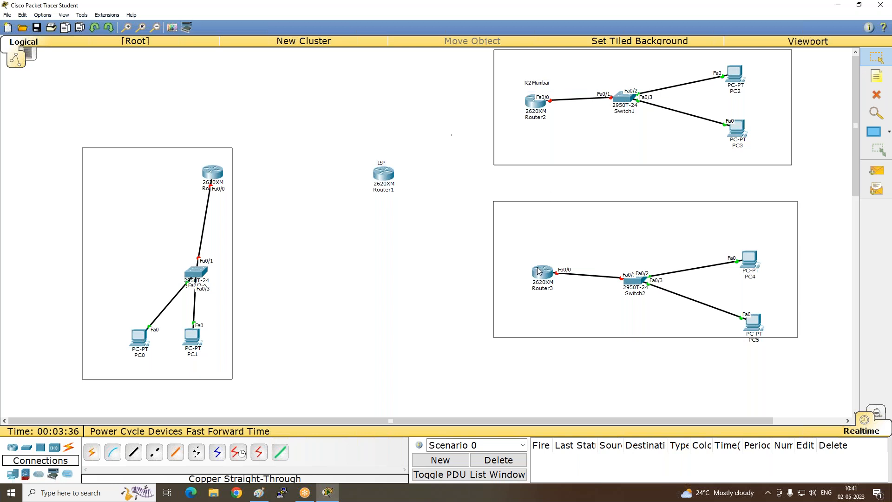
- Place a text note reading "R3 Pune" just above Router3
left_click(877, 77)
left_click(521, 249)
type("T")
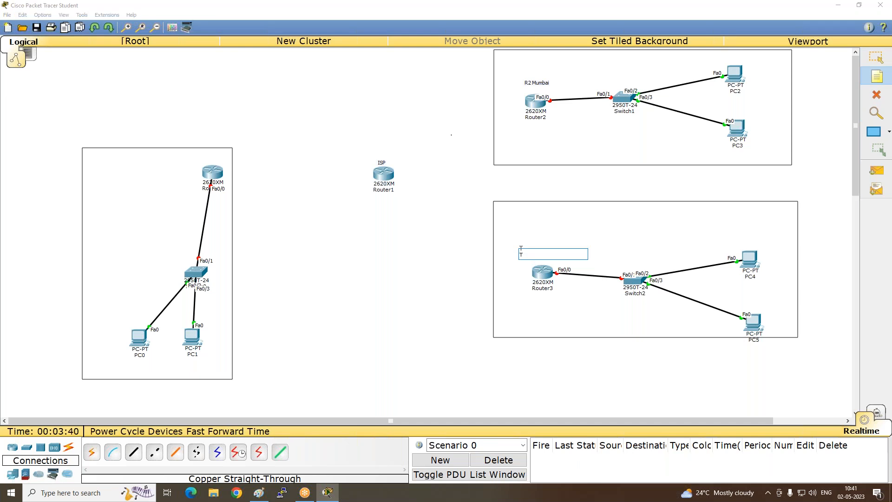
type("R3 Pune")
left_click(446, 260)
- Place a text note reading "R1 Delhi" just above Router0
left_click(189, 158)
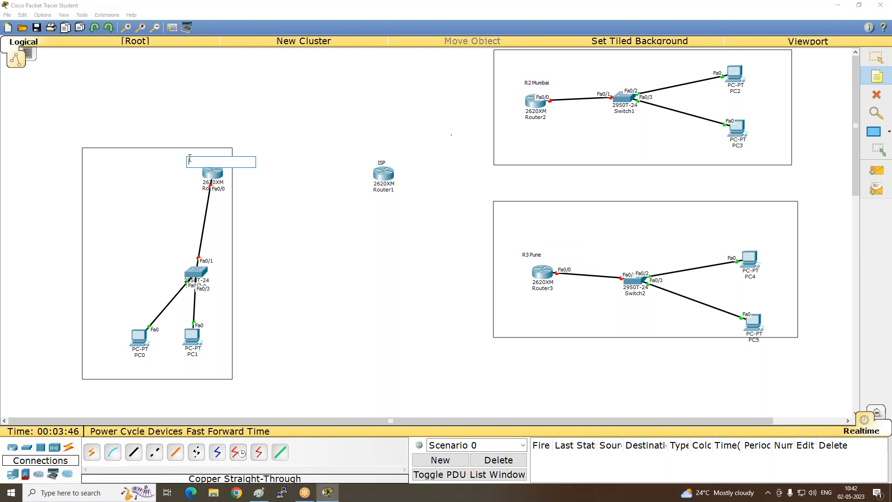
type("R1D")
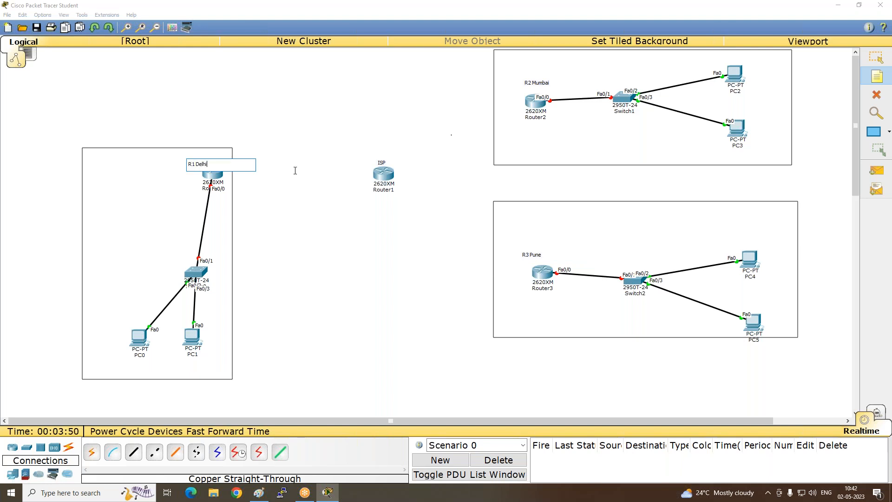
left_click(327, 185)
- Check the ISP router's number in the Paint diagram and add an "R4" note beside the ISP label above Router1
left_click(259, 493)
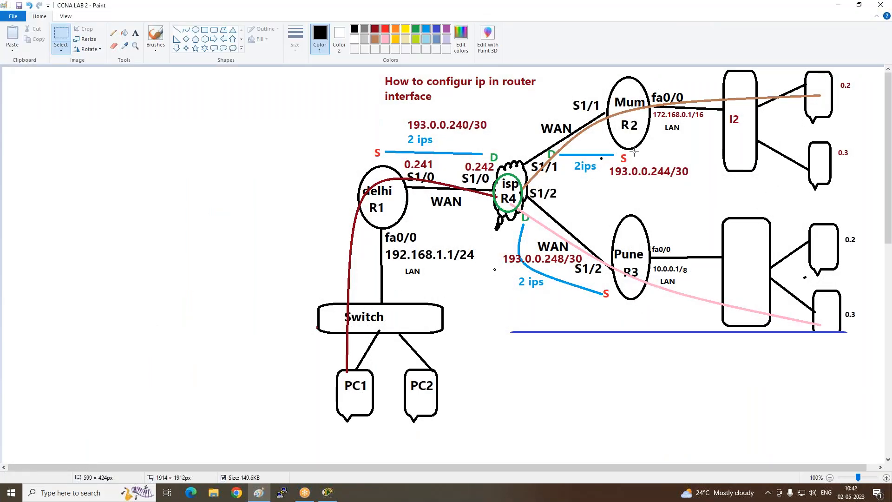
left_click(838, 5)
double_click(381, 160)
type("R")
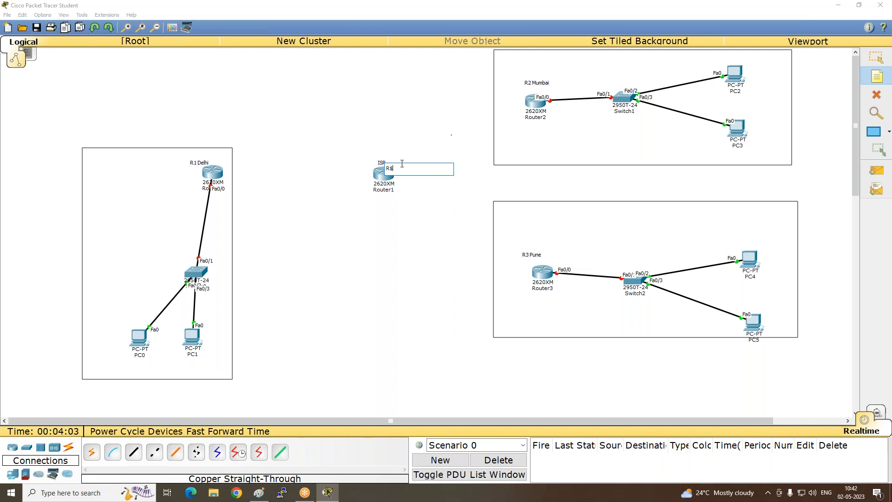
type("4")
left_click(407, 186)
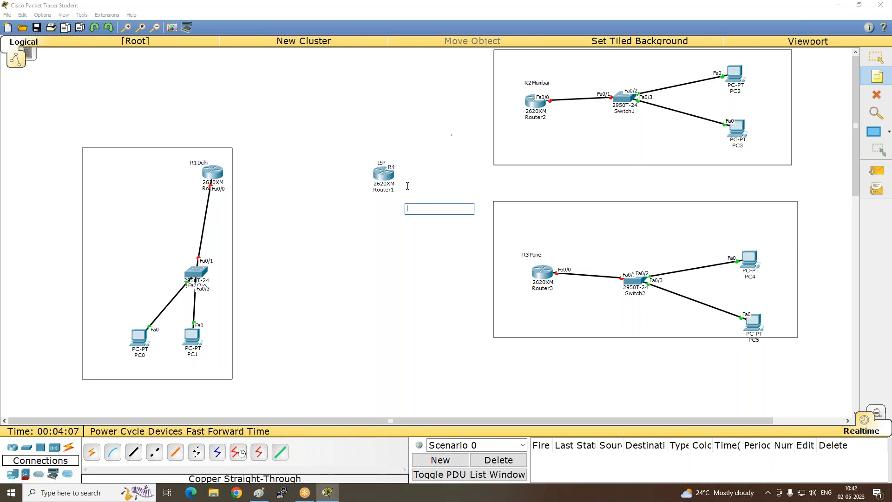
left_click(876, 57)
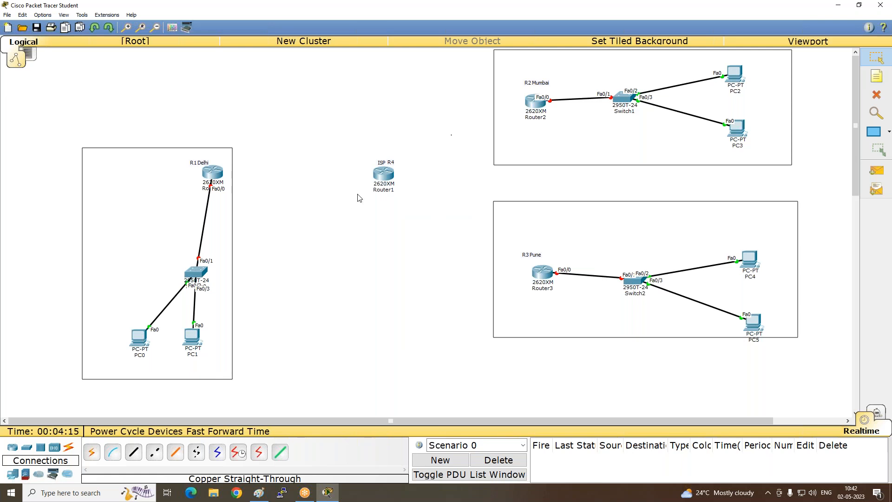
- Switch to the CCNA LAB 2 diagram in Paint and add the text "Serial port" below the WAN label between R1 and R4
left_click(255, 498)
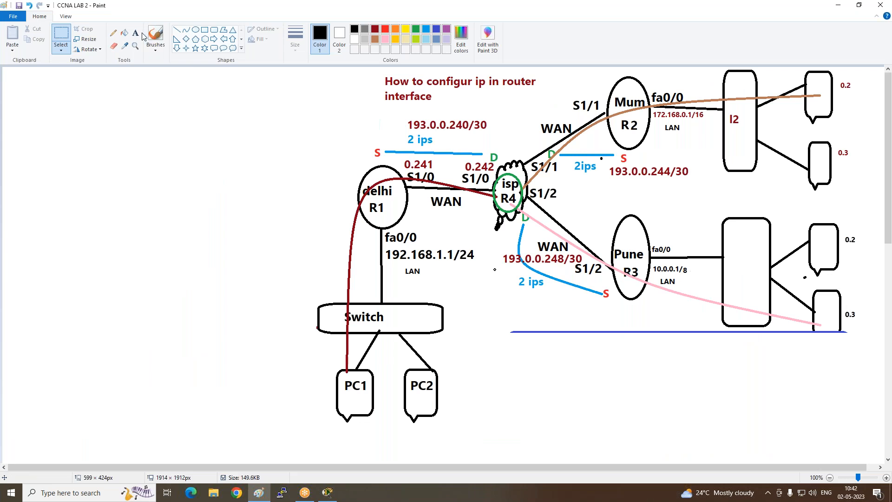
left_click(135, 33)
left_click(414, 203)
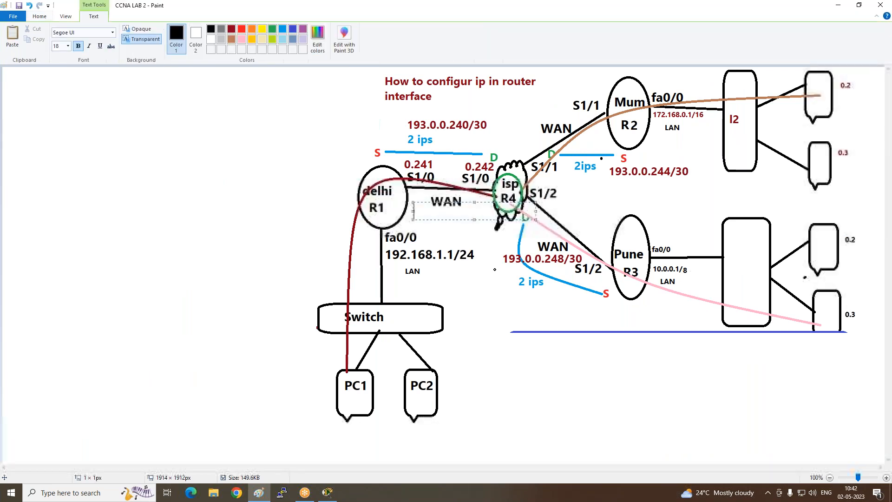
type("Ser")
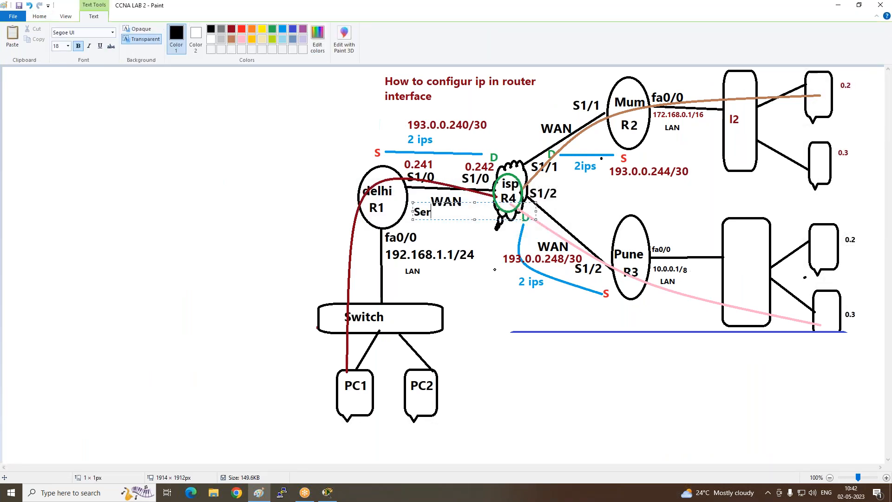
type("ial port")
- Write "fa0/0" in the blank area to the left of the network diagram and return to Packet Tracer
left_click(112, 130)
left_click(112, 130)
type("fa")
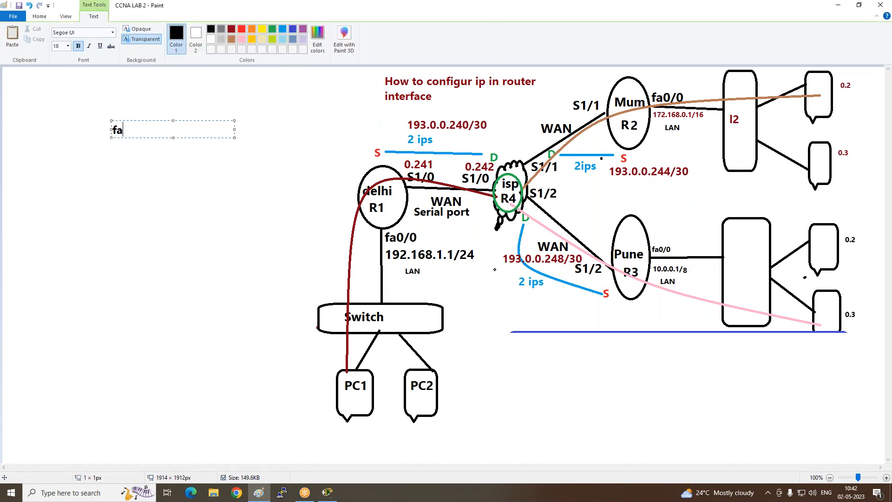
type("0/0")
left_click(838, 4)
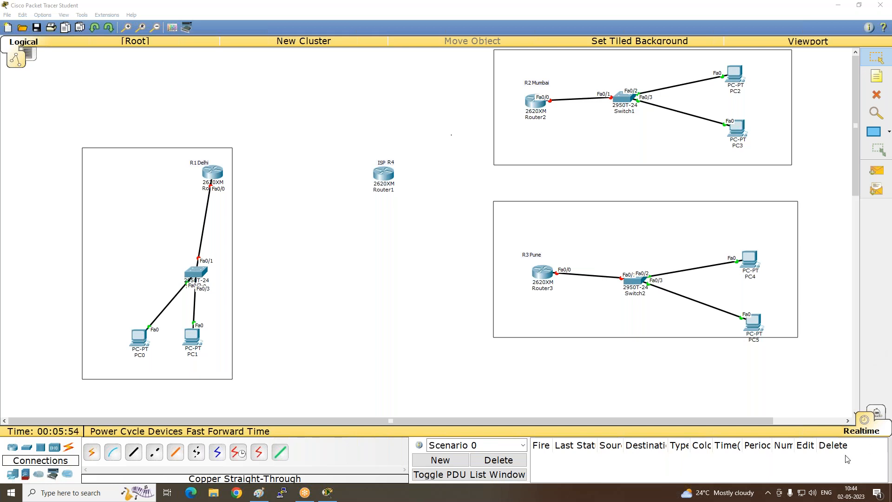
- Open Router0's physical device view and switch the router's power off
left_click(403, 251)
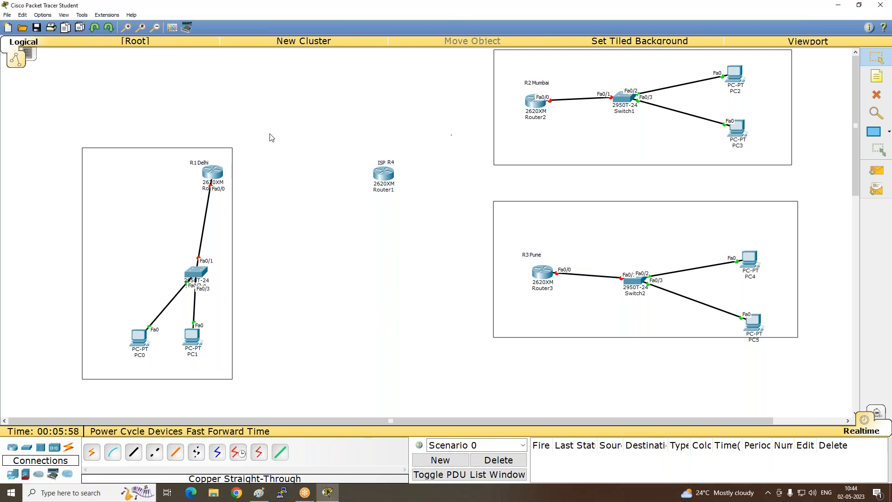
mouse_move(219, 173)
left_click(216, 173)
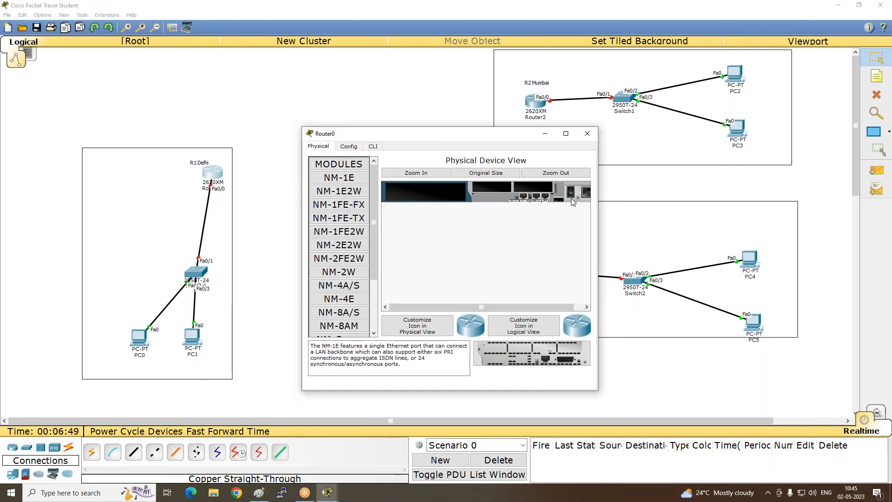
left_click(878, 323)
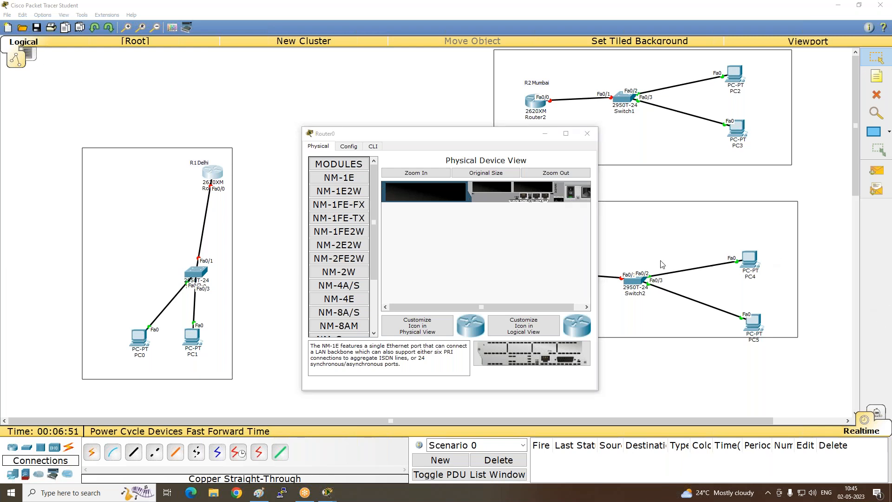
left_click(572, 195)
left_click(573, 194)
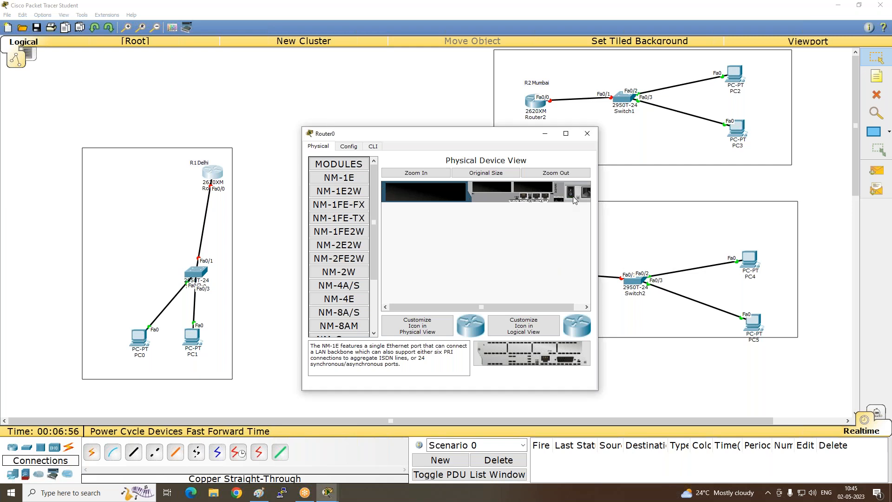
- Compare the NM-4A/S and NM-8A/S module descriptions and install NM-4A/S in Router0's empty network module slot
left_click(339, 285)
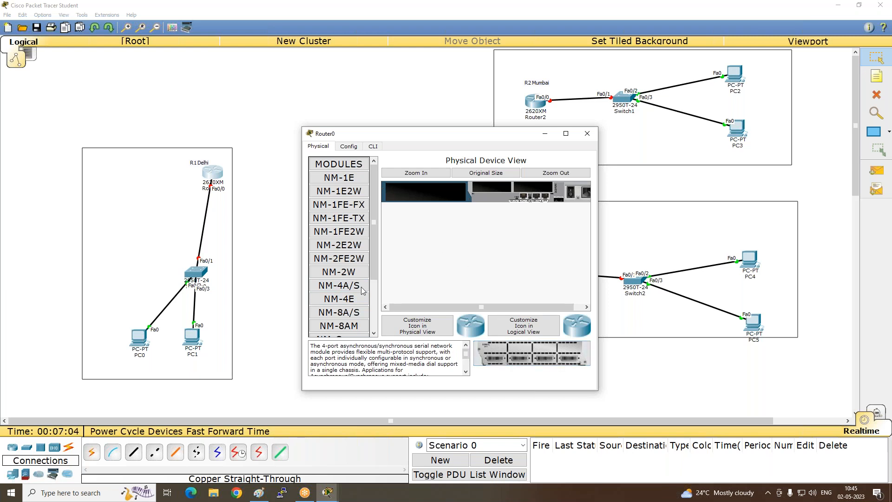
left_click(339, 312)
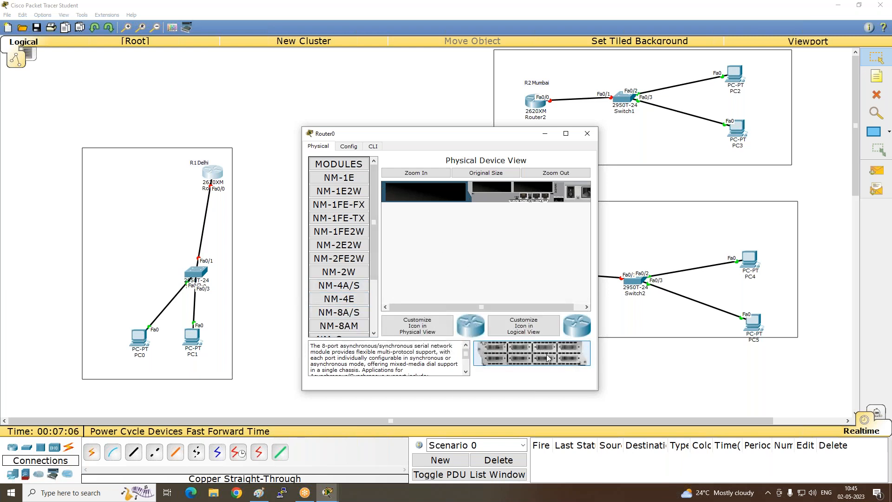
left_click(339, 288)
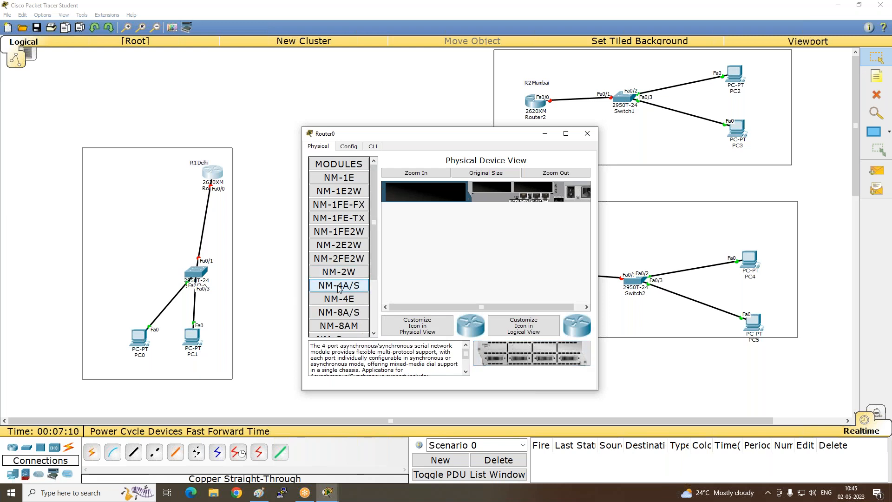
left_click_drag(336, 286, 421, 196)
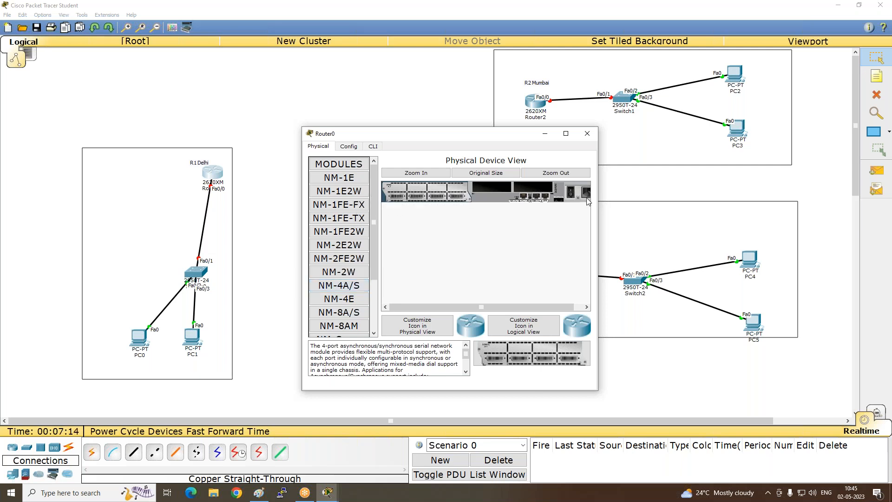
- Power Router0 back on, check its boot output in the command line interface and close the device window
left_click(572, 198)
left_click(372, 147)
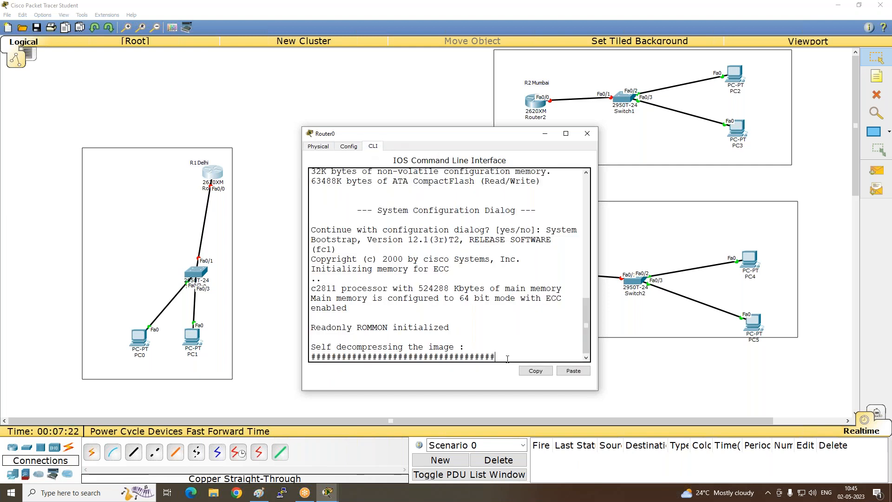
left_click(587, 133)
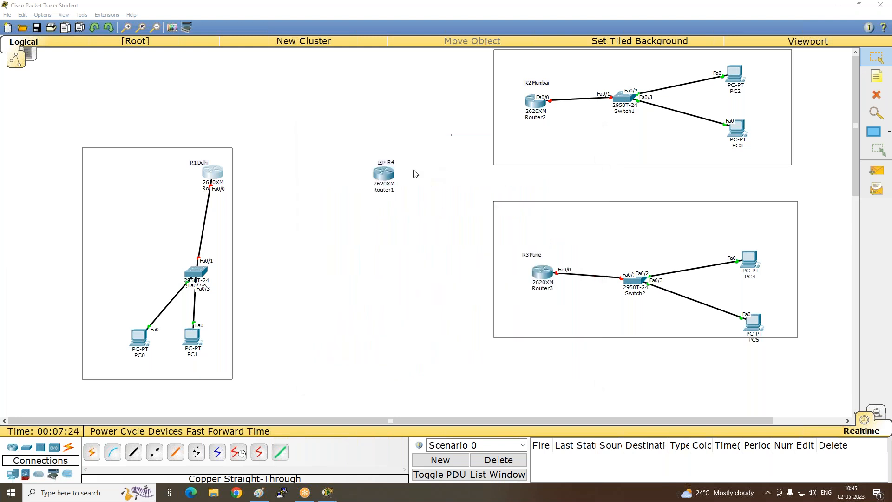
- Examine Router1's physical, configuration and command line views and close the device window
left_click(384, 174)
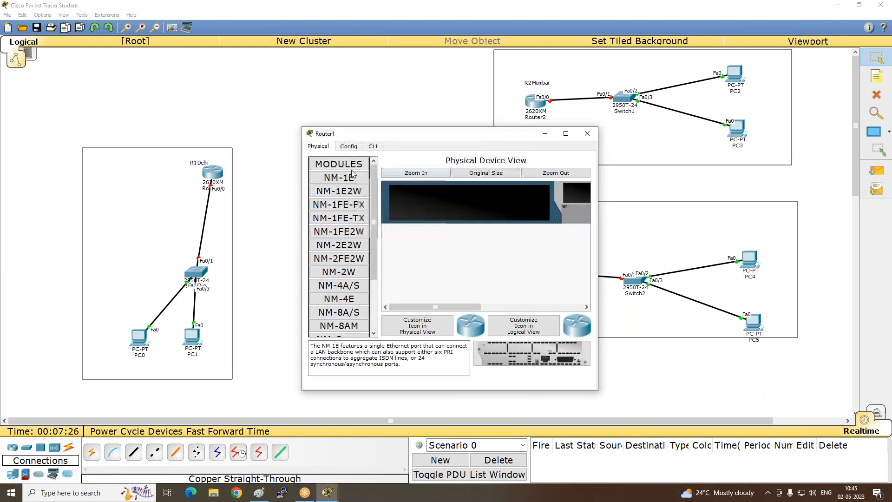
left_click(350, 147)
left_click(318, 147)
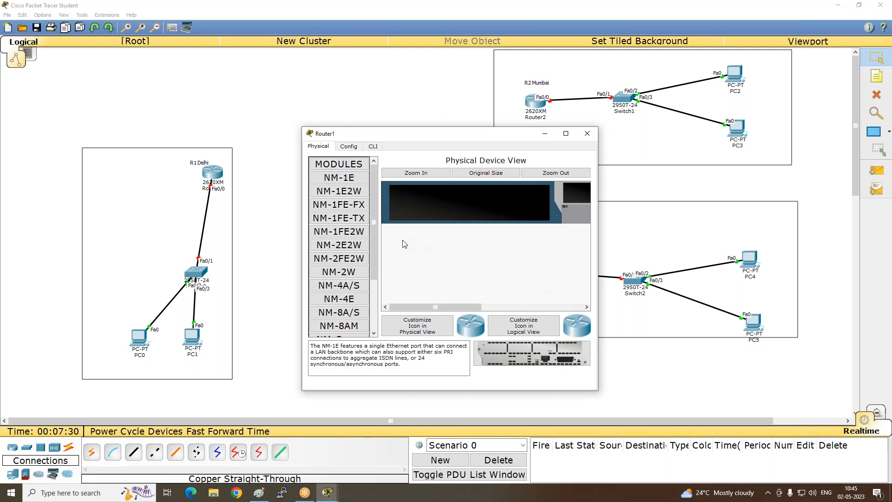
scroll(372, 215, "down", 3)
scroll(372, 215, "up", 3)
left_click(349, 146)
left_click(373, 146)
left_click(587, 133)
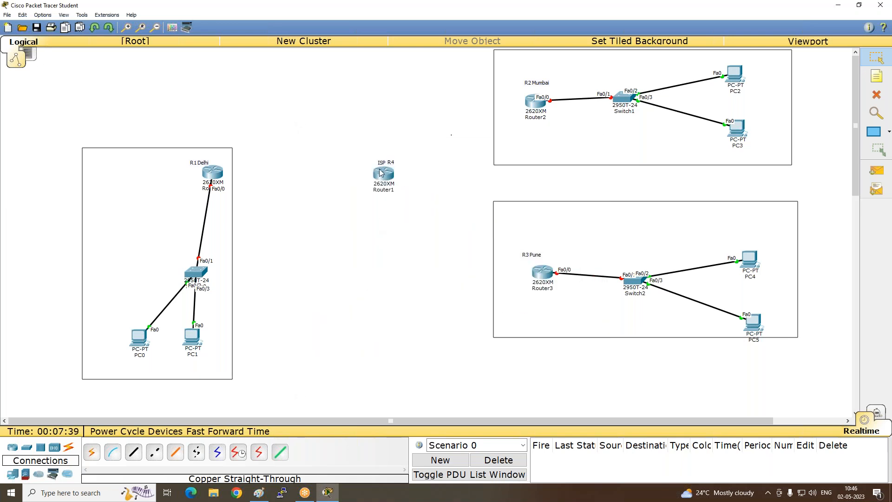
- Power off Router2, install an NM-4A/S module, power it back on and check its boot output
left_click(531, 104)
left_click(572, 193)
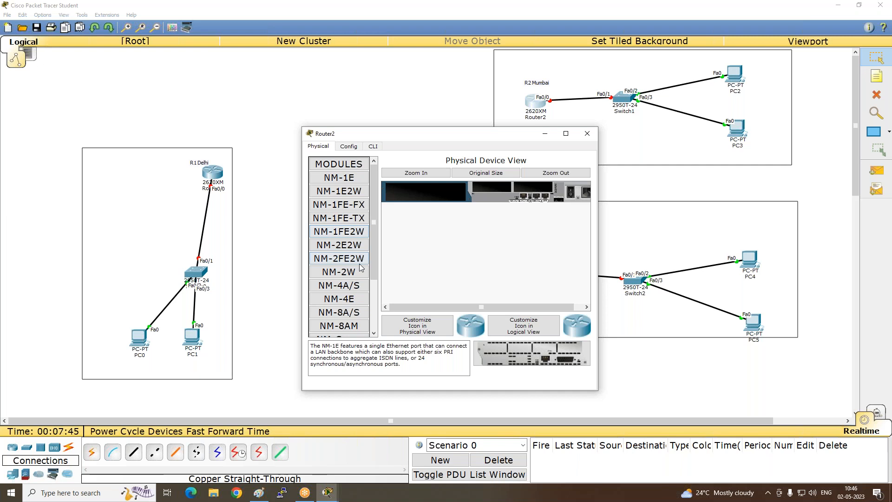
left_click_drag(346, 288, 426, 192)
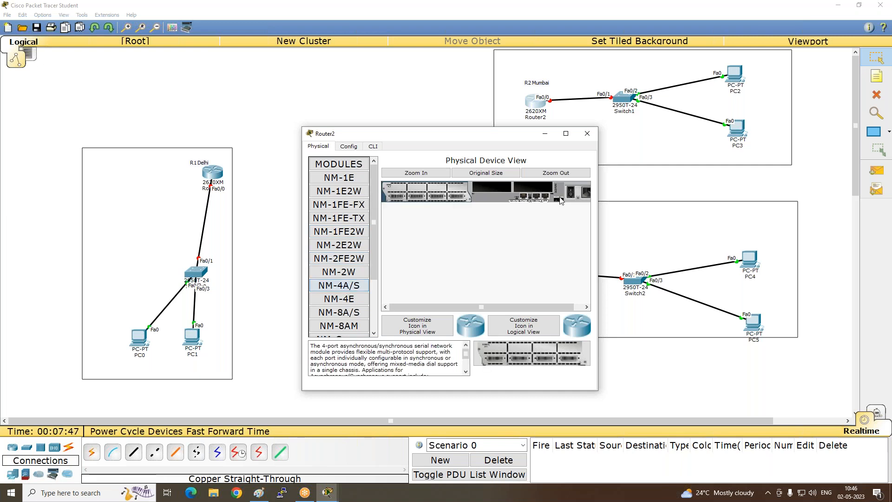
left_click(374, 147)
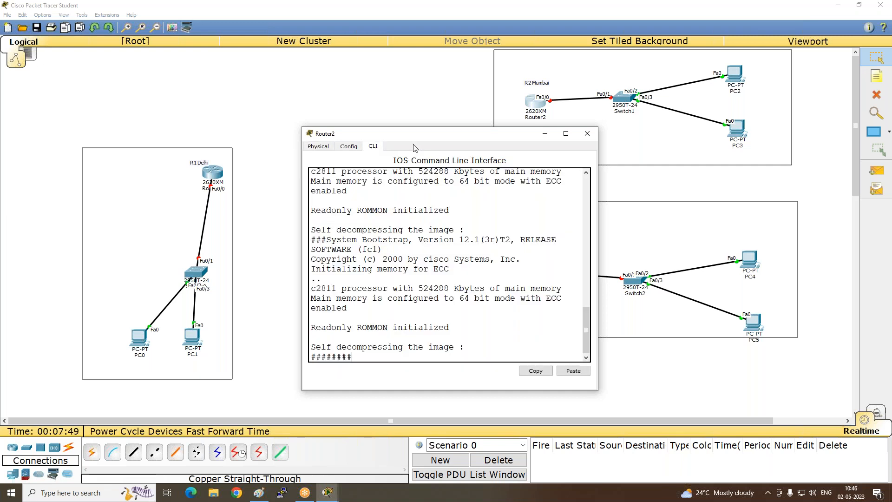
left_click(581, 134)
- Power off Router3, install an NM-4A/S module in its empty network module slot and power it back on
left_click(534, 271)
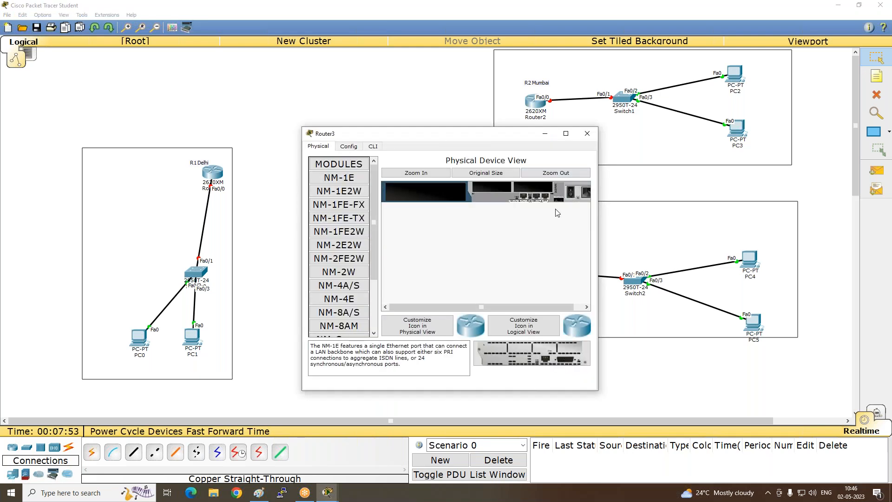
left_click_drag(346, 289, 425, 192)
left_click(570, 194)
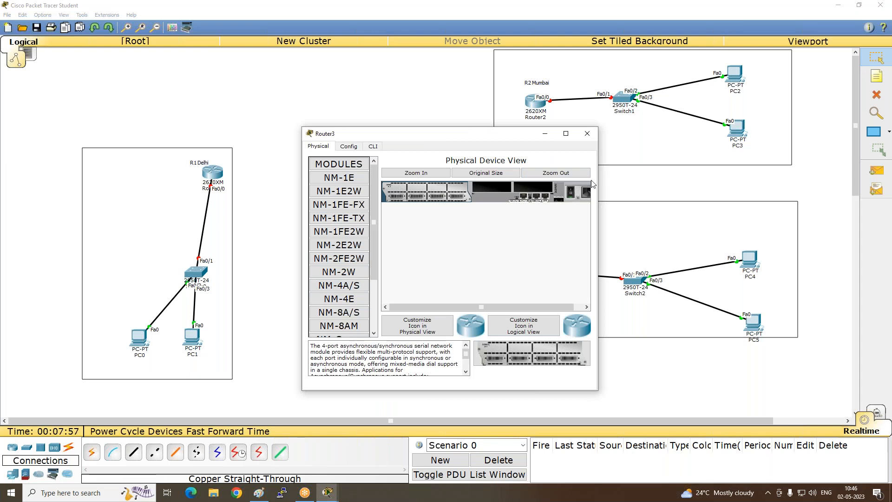
left_click(587, 135)
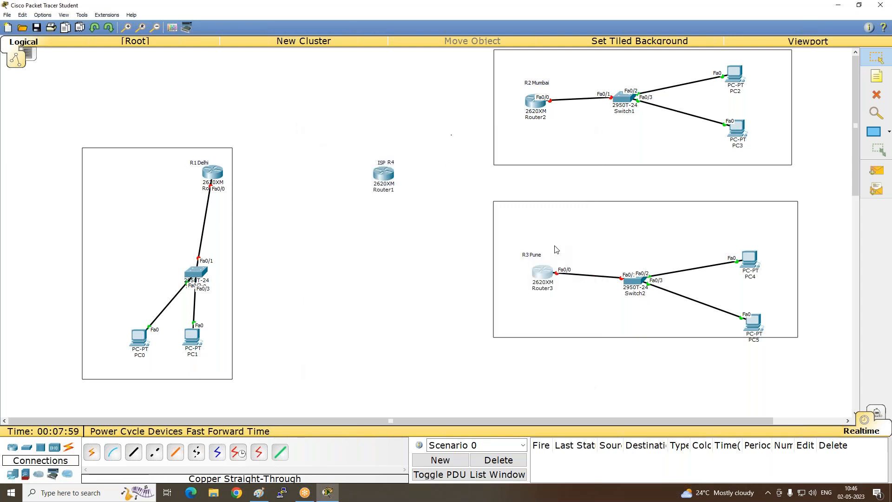
- Power off the ISP router, Router1, install an NM-4A/S module and power it back on
left_click(392, 176)
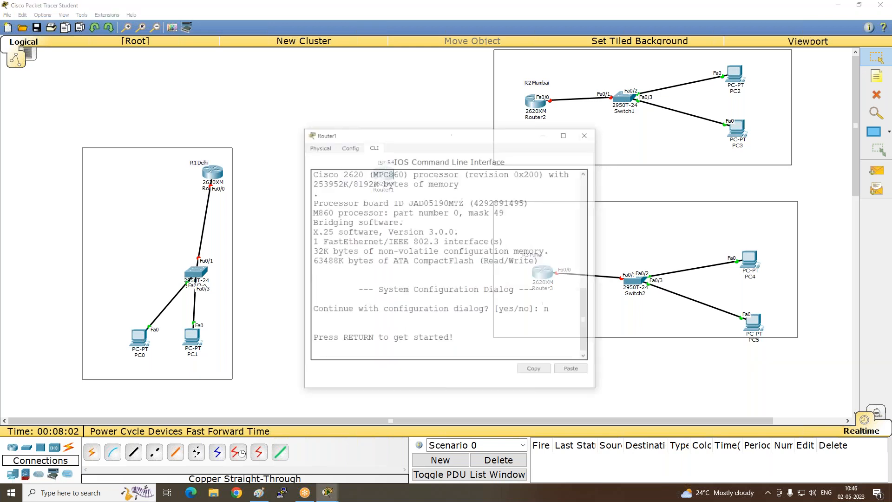
left_click(319, 146)
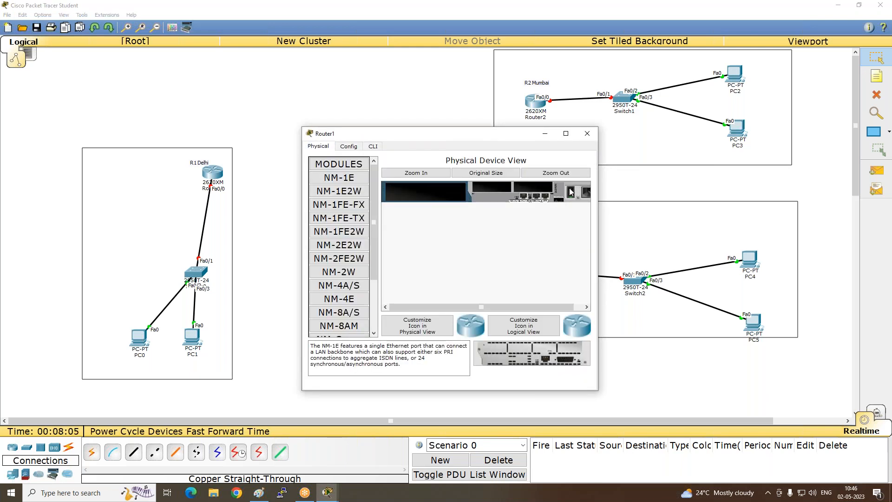
left_click(349, 288)
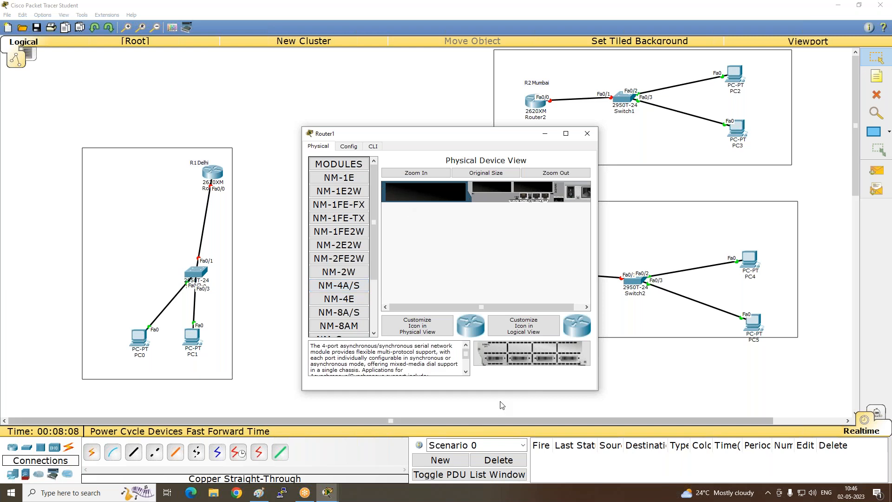
left_click_drag(529, 352, 425, 192)
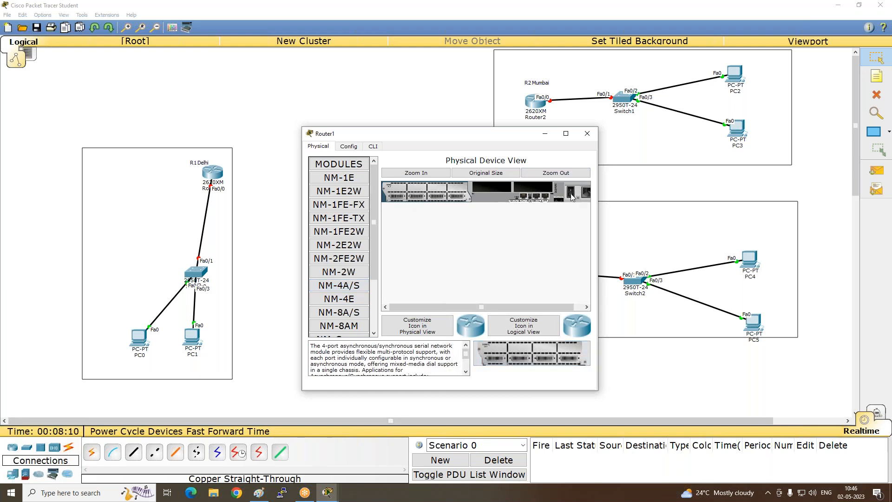
left_click(587, 133)
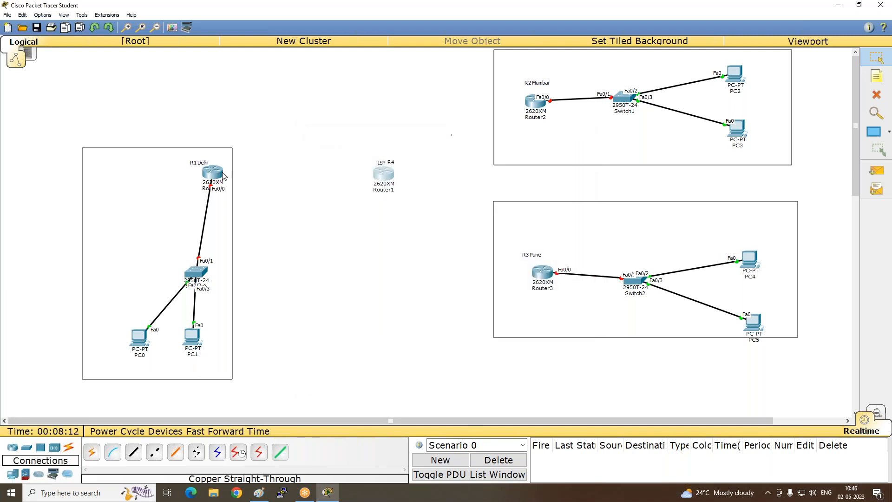
- Switch to Paint and draw a horizontal line below the fa0/0 text, with a vertical line at each end and a short stroke near the right one
mouse_move(207, 179)
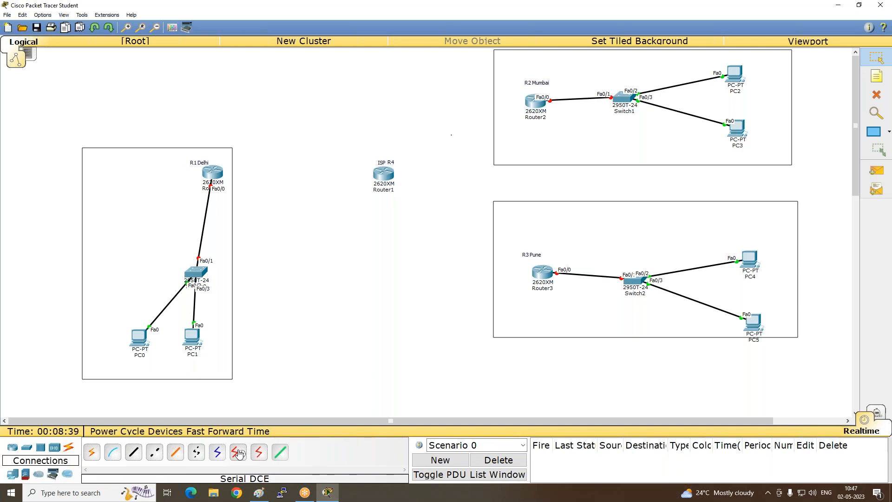
left_click(254, 493)
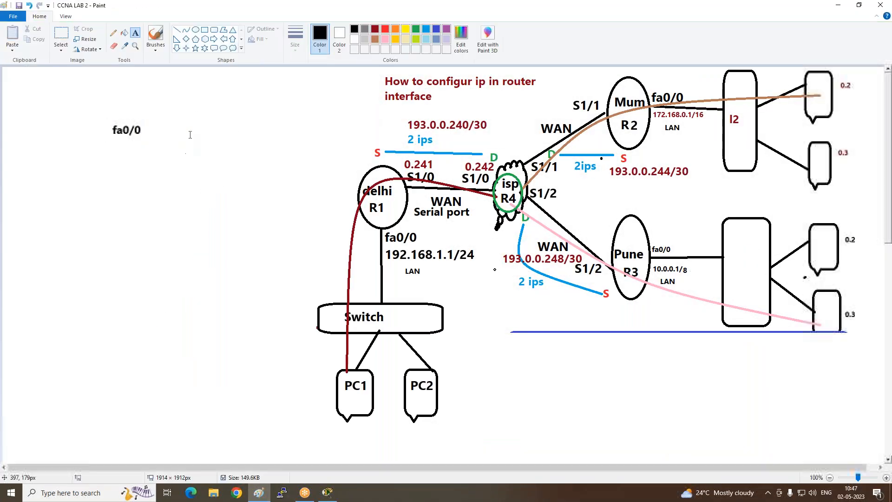
left_click(177, 29)
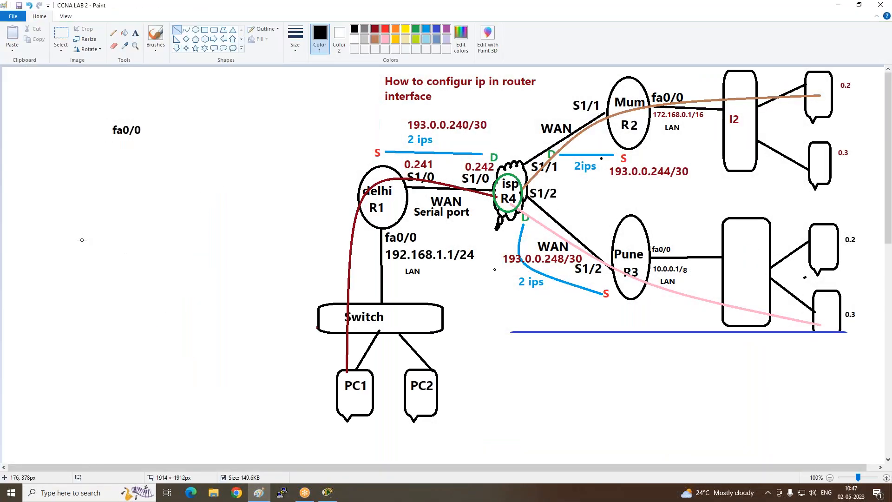
left_click_drag(76, 190, 260, 195)
left_click_drag(248, 236, 247, 225)
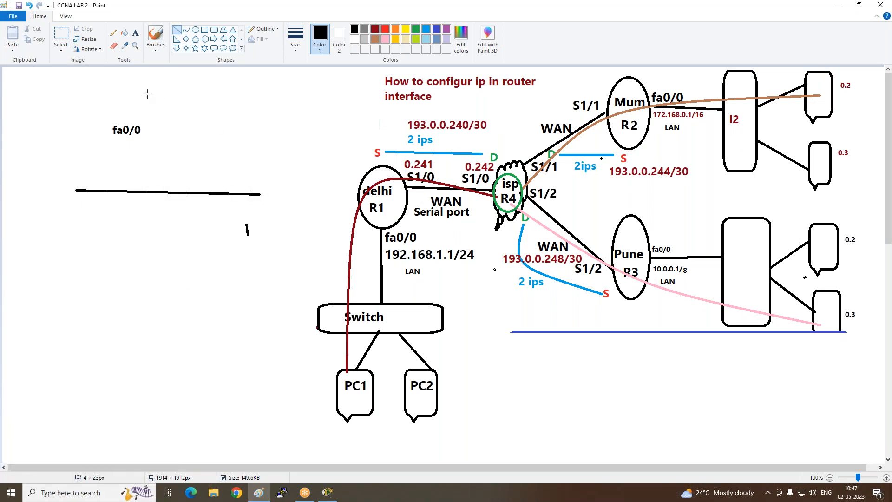
left_click_drag(76, 155, 75, 236)
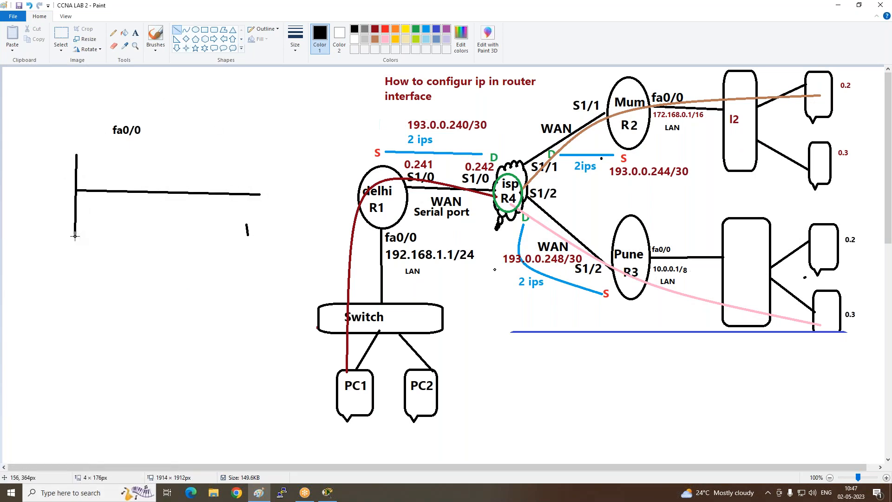
mouse_move(262, 149)
left_mouse_down()
mouse_move(251, 235)
mouse_move(259, 242)
left_mouse_up()
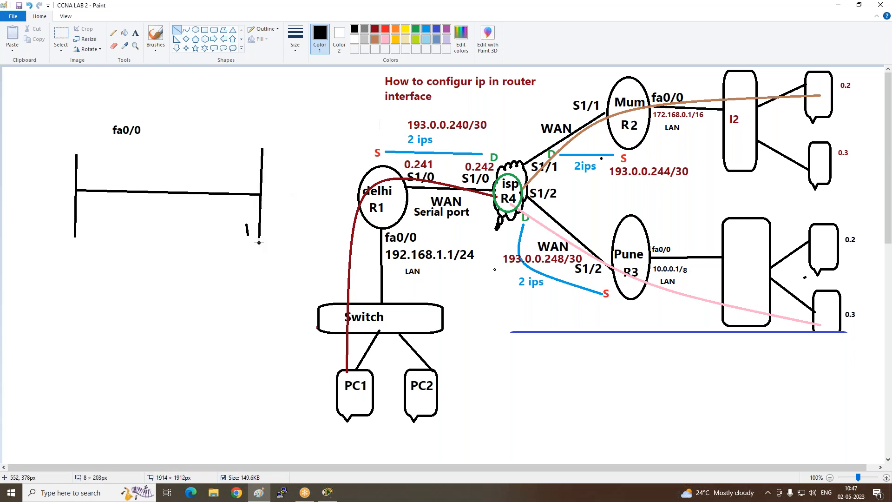
- Add a DTE text label beside the left vertical line and a two-line DCE / Clock rate label beside the right one
left_click(136, 33)
left_click(35, 164)
type("DTE")
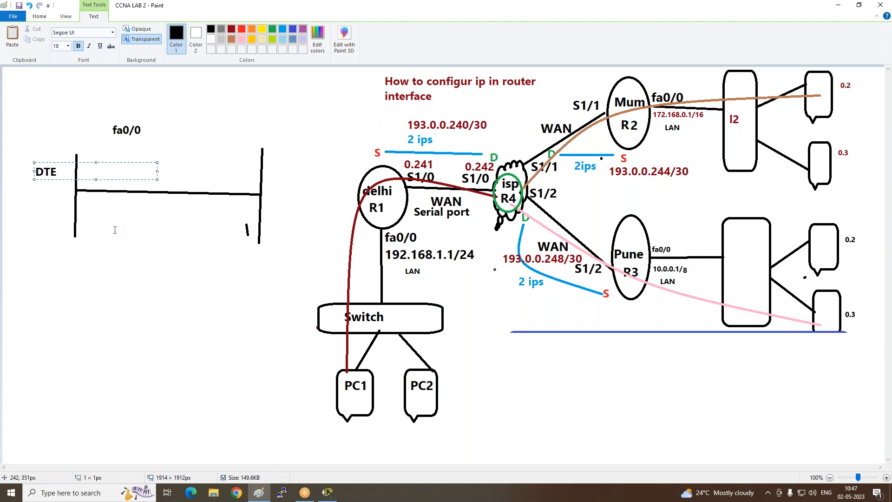
left_click(115, 230)
left_click(270, 171)
type("DCE")
key("Return")
type("Clock rate")
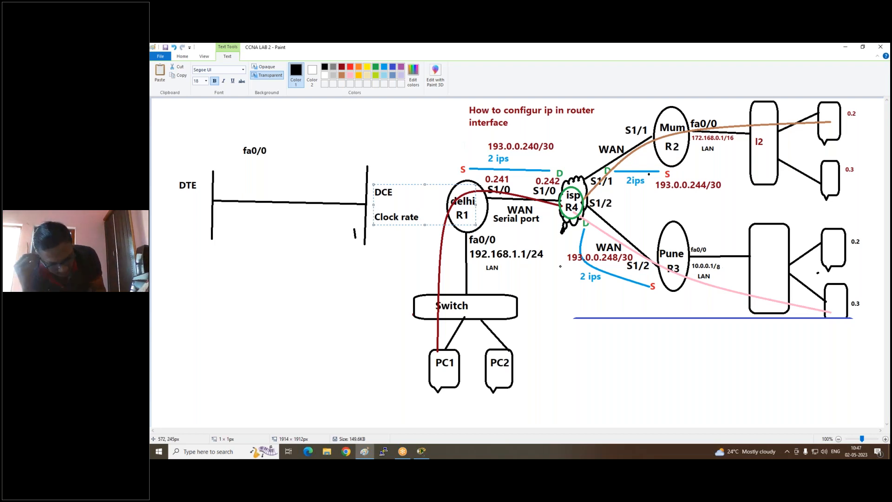
- Add the text 1.544 below the horizontal line, between the two vertical lines
left_click(289, 216)
left_click_drag(288, 210, 390, 225)
type("1.544")
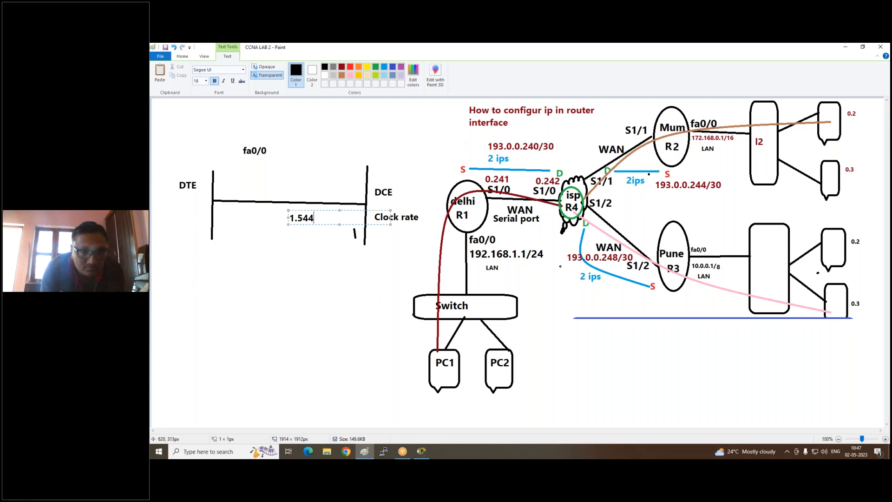
left_click(374, 263)
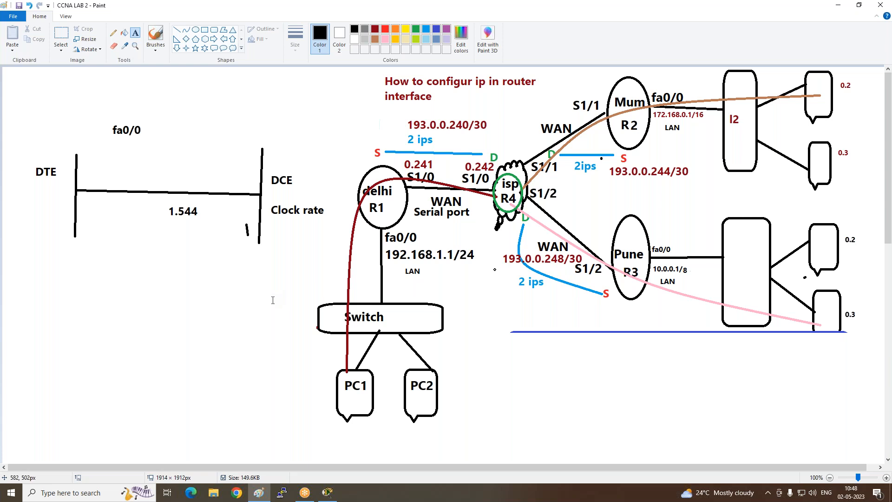
- Switch to Packet Tracer and run a Serial DCE cable from the ISP router's Serial1/0 to R1 Delhi's Serial1/0
left_click(322, 496)
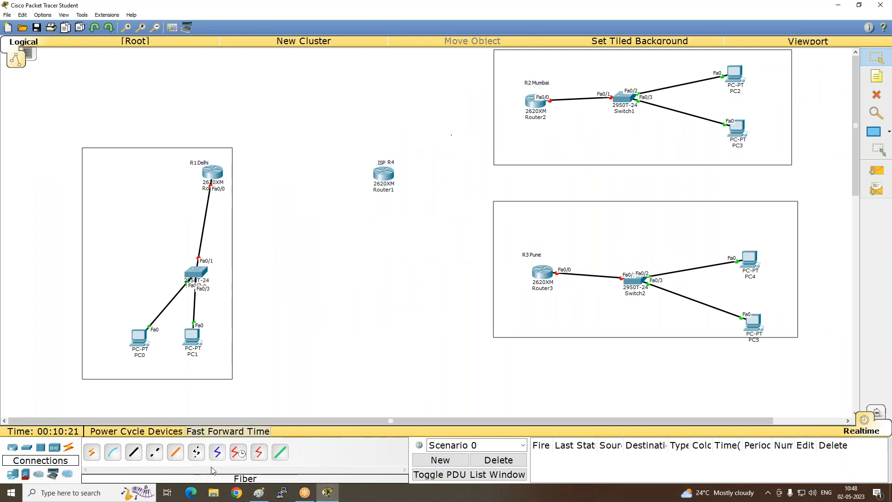
left_click(242, 455)
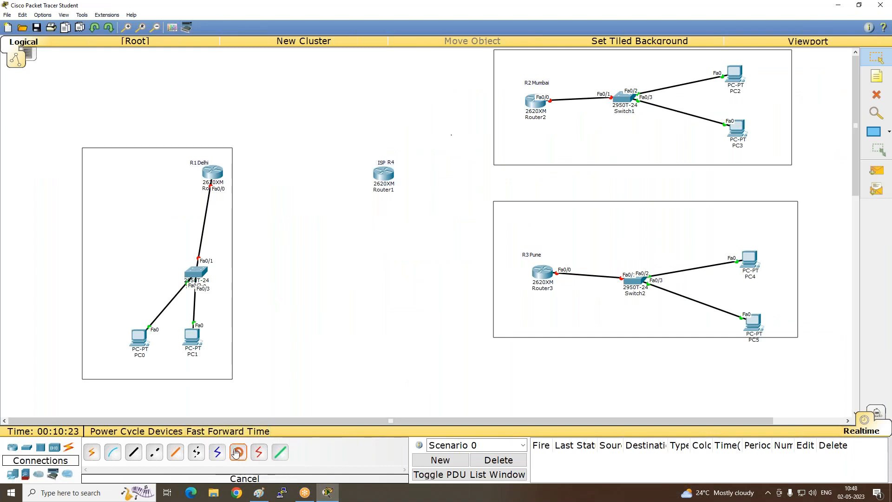
left_click(376, 172)
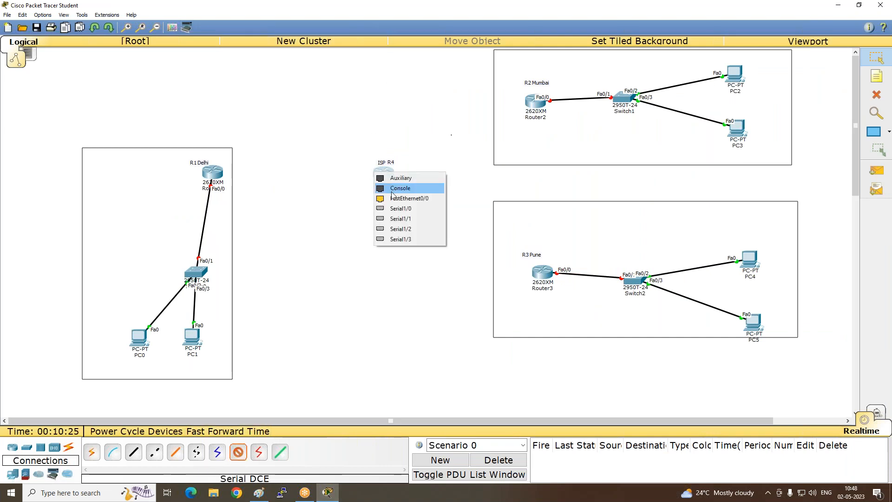
left_click(403, 207)
left_click(211, 176)
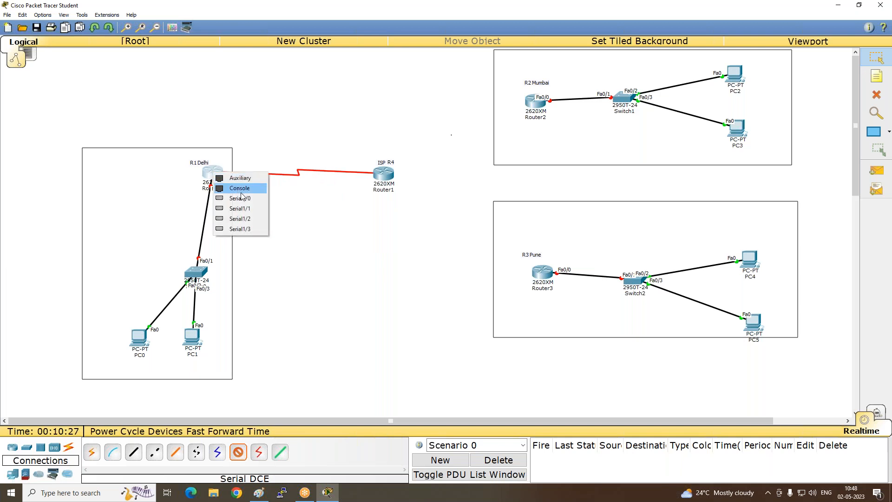
left_click(240, 199)
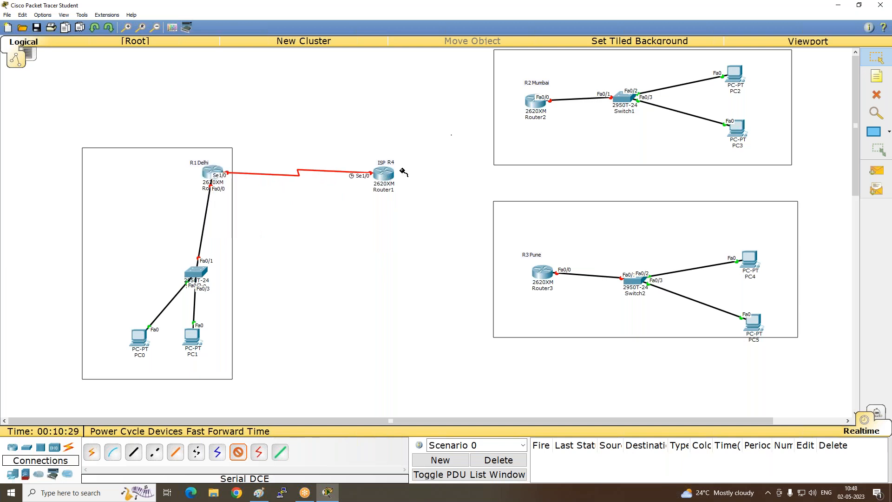
- Run a Serial DCE cable from the ISP router's Serial1/1 to R2 Mumbai's Serial1/1
left_click(385, 174)
left_click(417, 211)
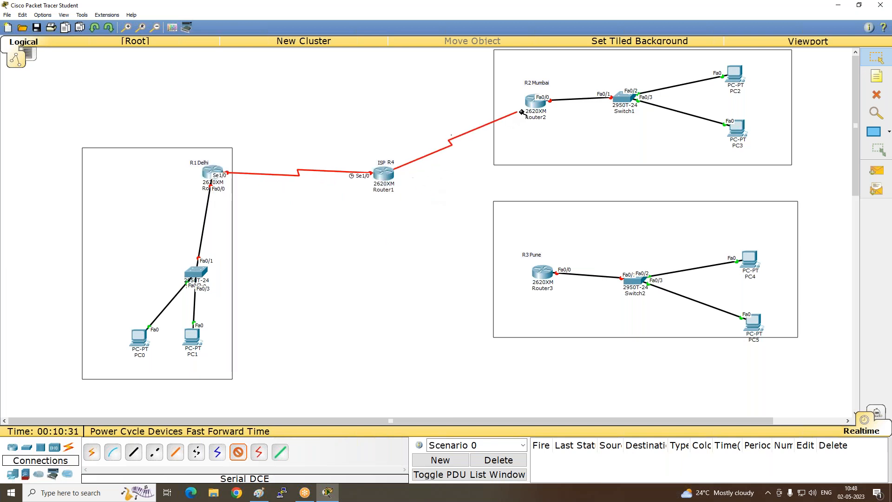
left_click(531, 101)
left_click(558, 137)
- Run a Serial DCE cable from the ISP router's Serial1/2 to R3 Pune's Serial1/2
left_click(386, 175)
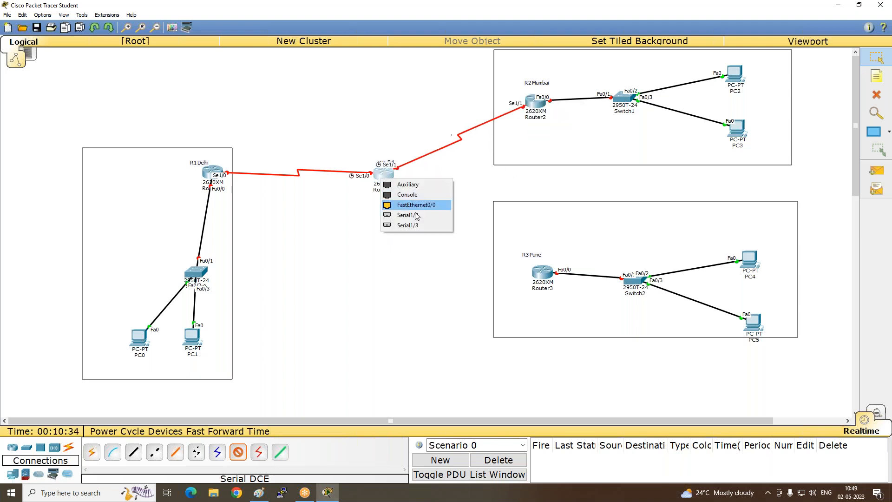
left_click(416, 215)
left_click(549, 277)
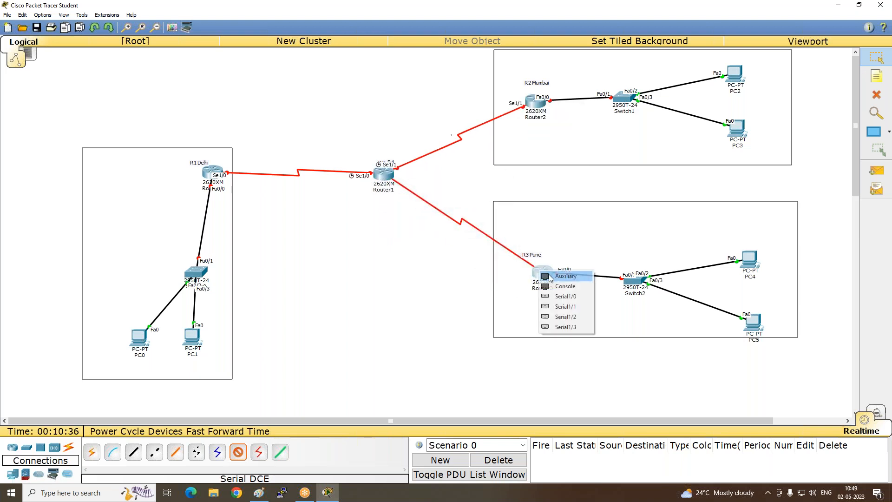
left_click(566, 317)
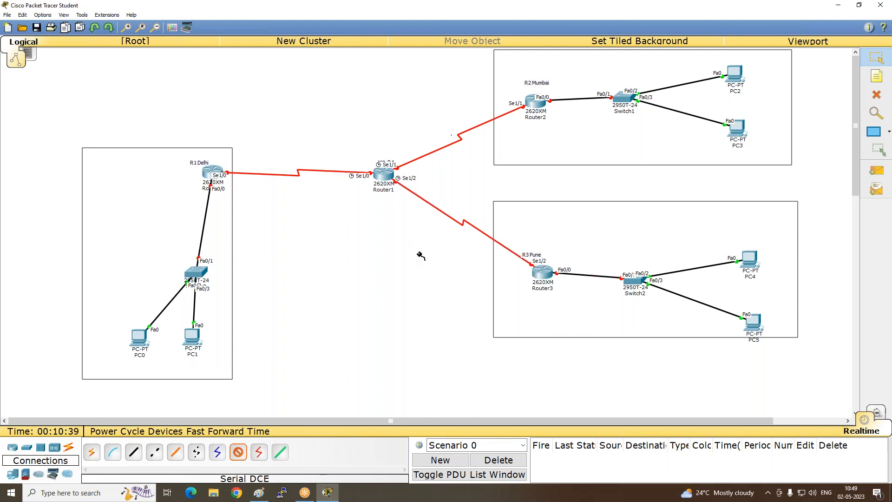
- Switch to Paint to check the IP addressing in the lab diagram, and return to Packet Tracer
mouse_move(263, 496)
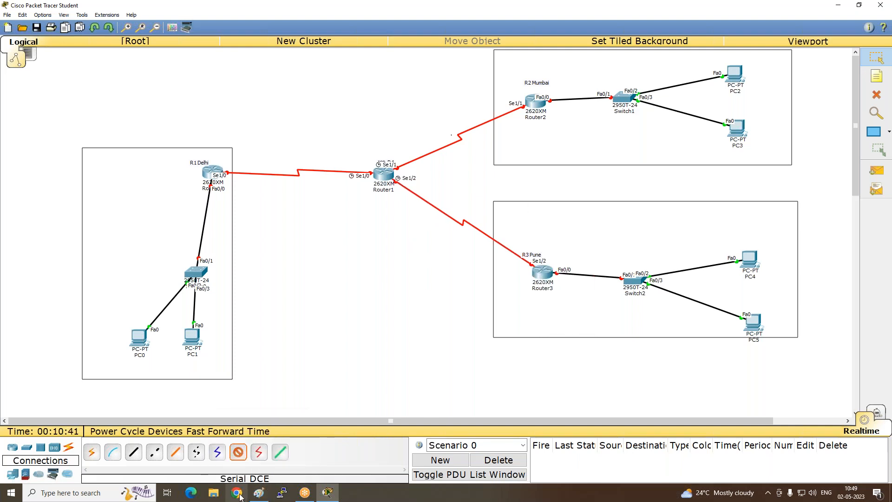
left_click(255, 495)
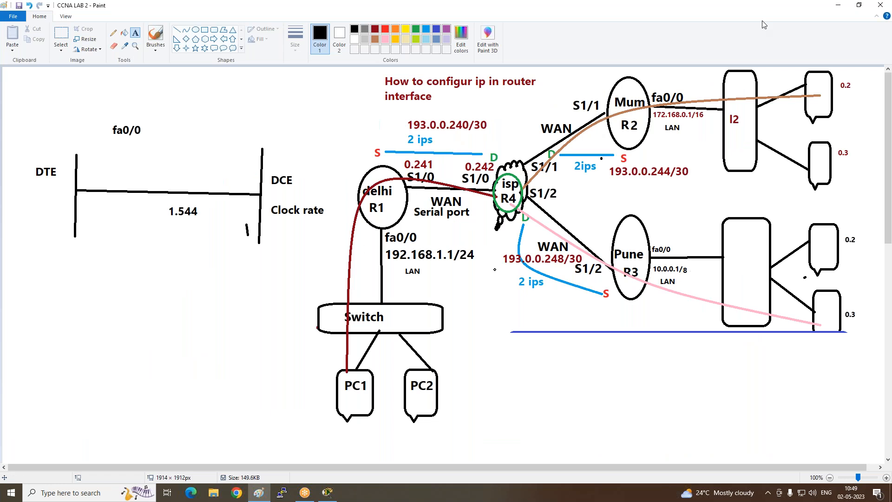
left_click(334, 496)
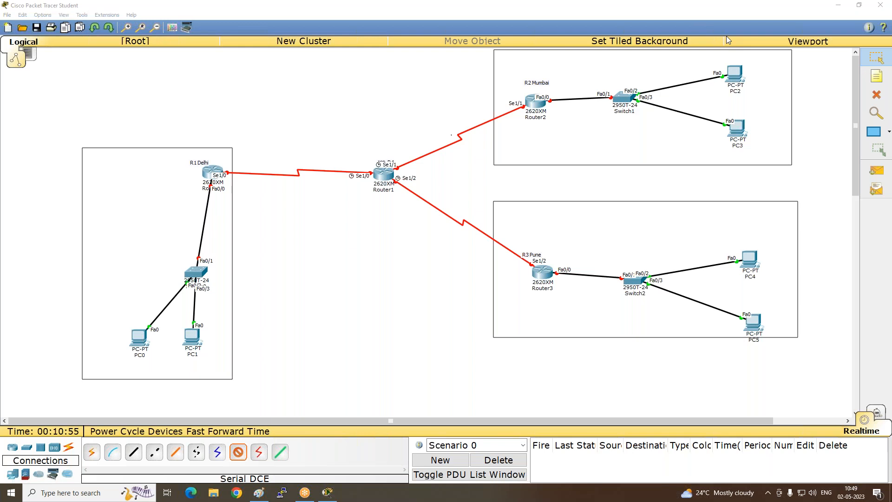
- Place a note reading 192.168.1.0/24 inside the Delhi LAN rectangle
left_click(877, 76)
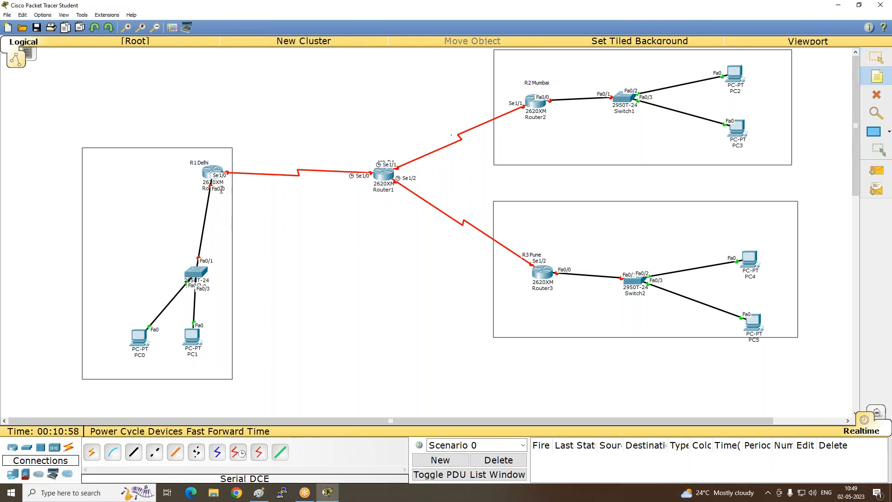
left_click(110, 204)
type("192.168.1.0/24")
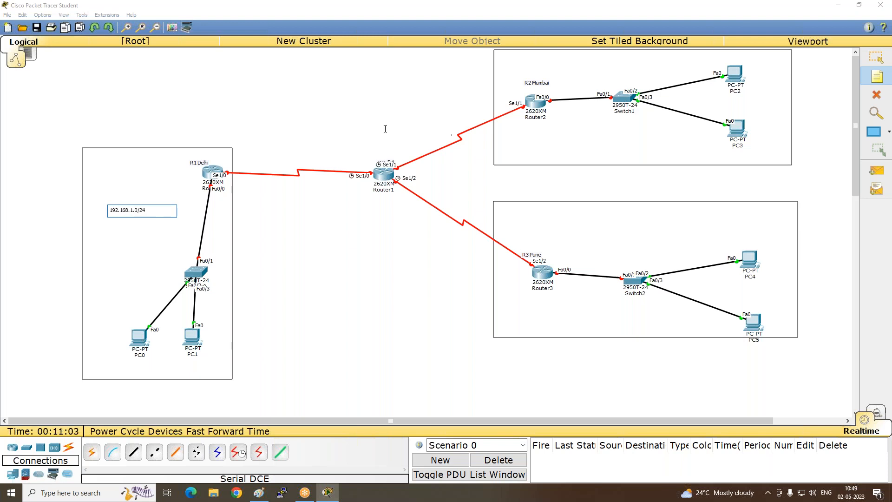
left_click(170, 228)
- Add host address notes in the Delhi LAN: 1.1 below the router's Fa0/0, 1.2 under PC0 and 1.3 under PC1
left_click(192, 199)
type("1.1")
left_click(119, 245)
left_click(121, 365)
type("1.2")
left_click(85, 289)
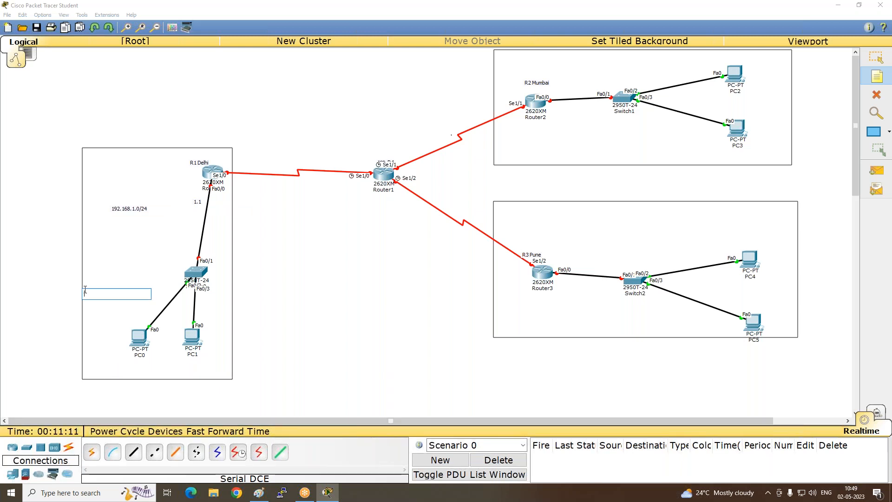
left_click(185, 367)
type("1.3")
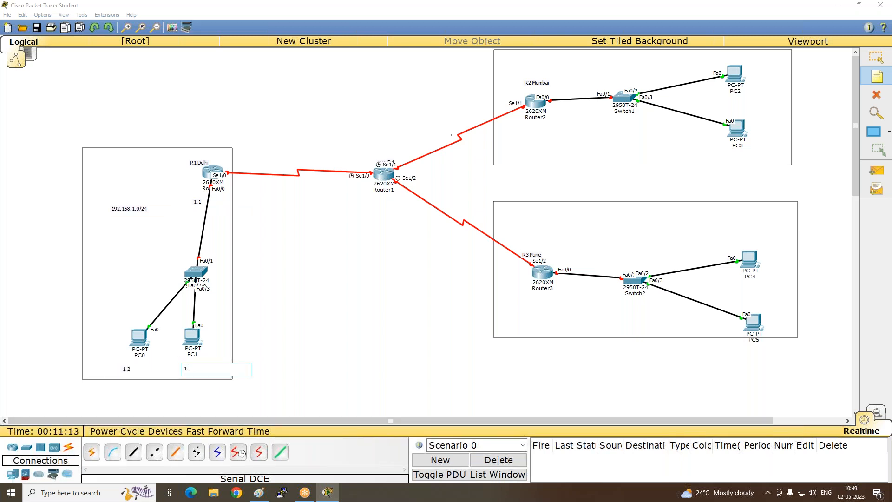
left_click(129, 259)
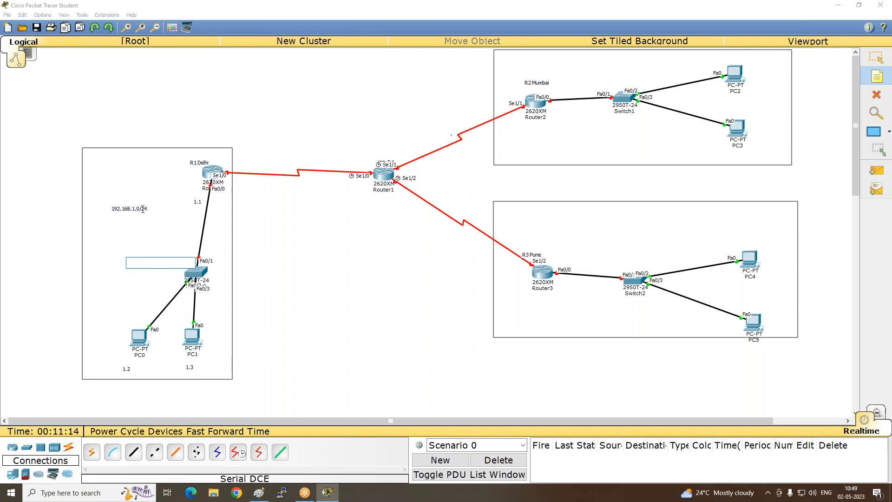
- Place a note reading Network below the 192.168.1.0/24 note
left_click(120, 220)
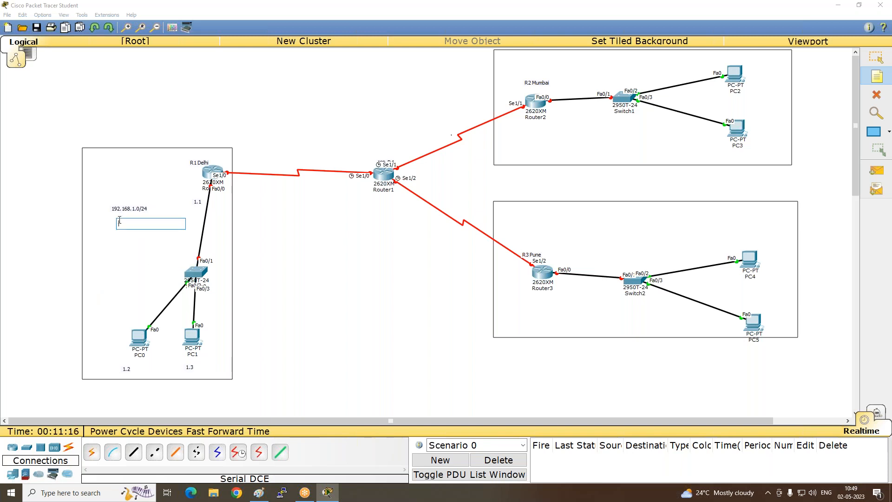
type("Network")
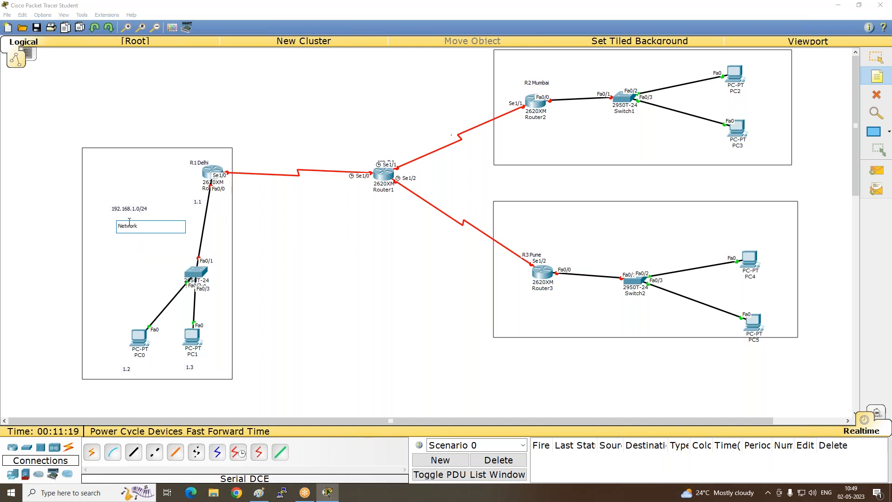
left_click(168, 209)
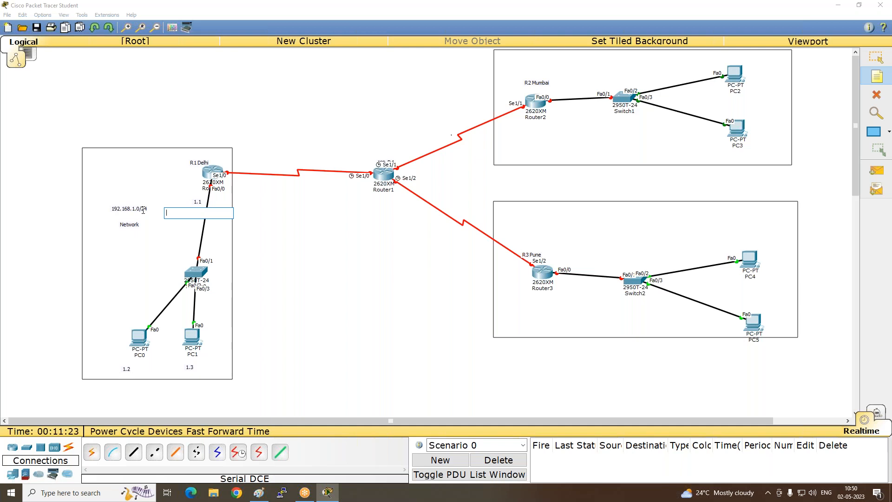
left_click(154, 231)
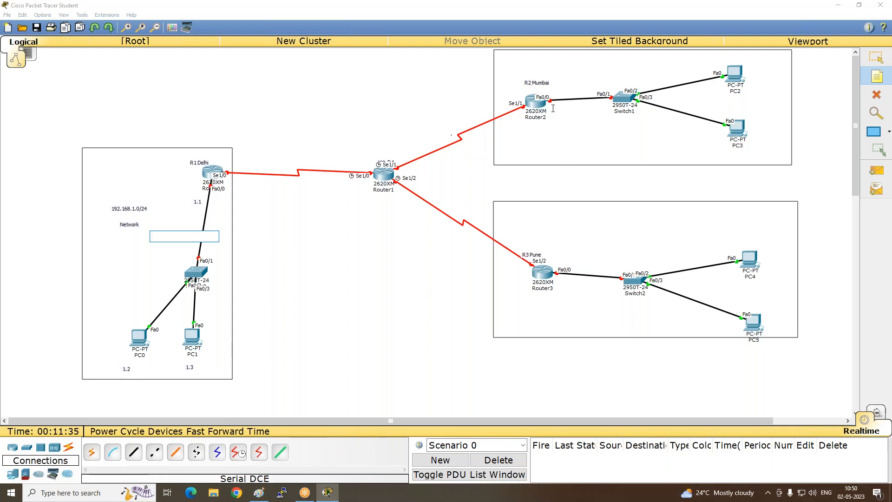
- Place a three-line note below Router2 in the Mumbai LAN: 172.16.0.0/16, 65536ips and 172.16.0.0 network ip
left_click(552, 134)
type("172.16.0")
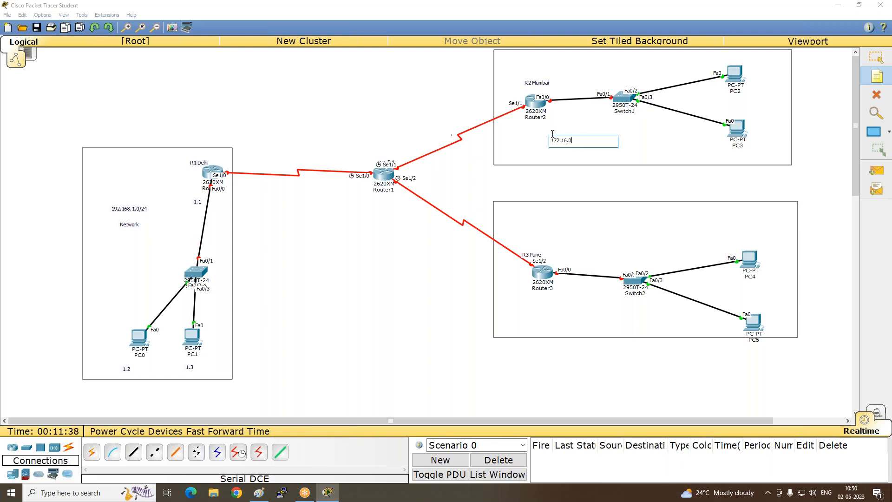
type(".0/16")
key("Return")
type("65536")
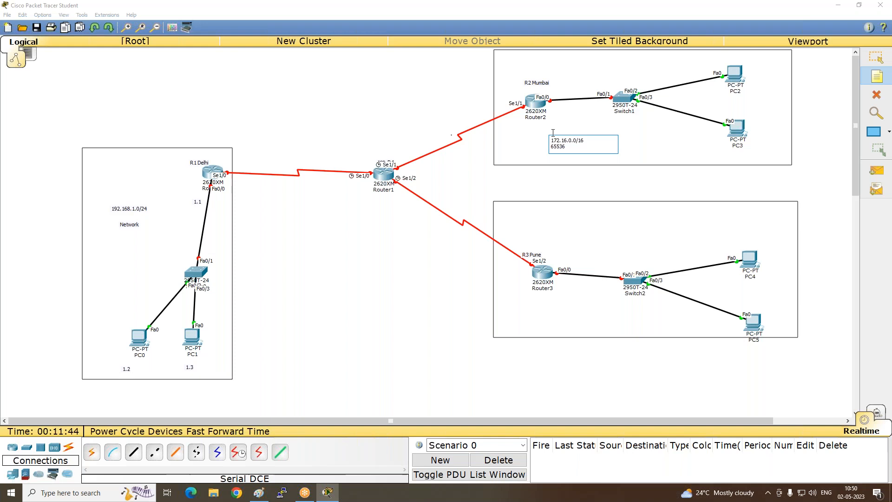
type("ips")
key("Return")
type("172.16.0.0 network ip")
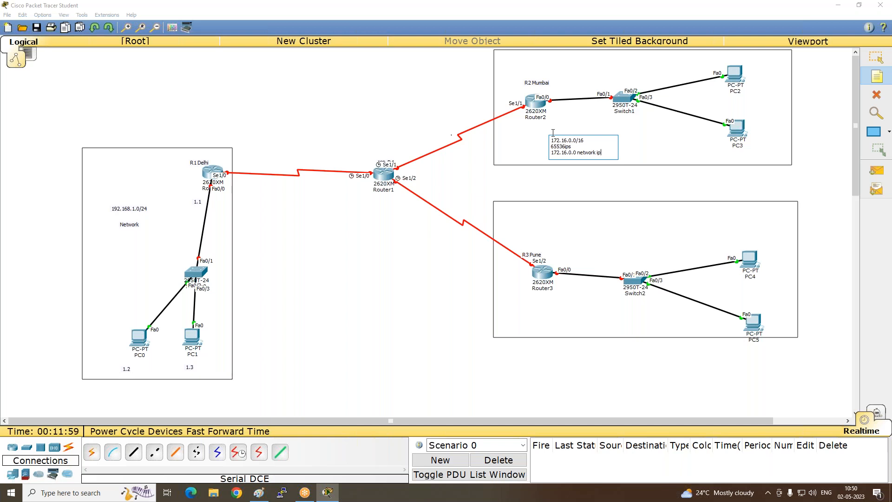
left_click(597, 114)
- Place a note reading 172.16.0.1 beside Router2's Fa0/0 port
left_click(552, 108)
left_click(556, 90)
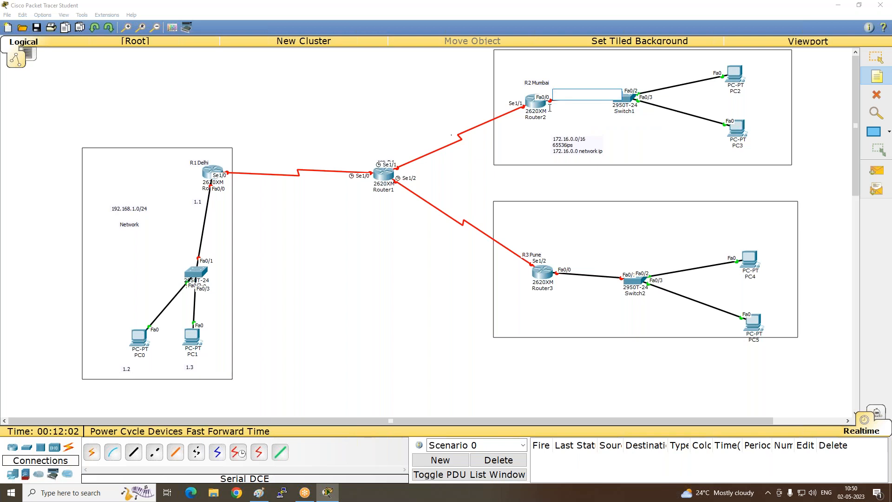
left_click(551, 91)
type("172.16.0.1")
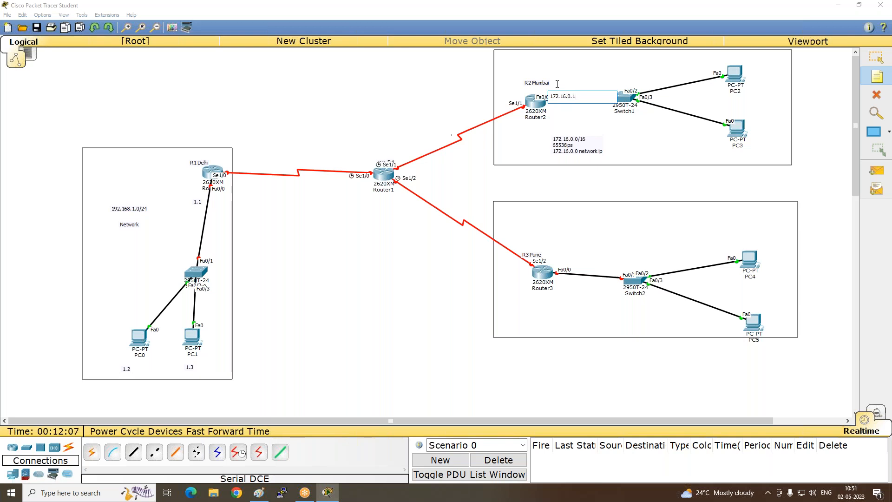
left_click(584, 118)
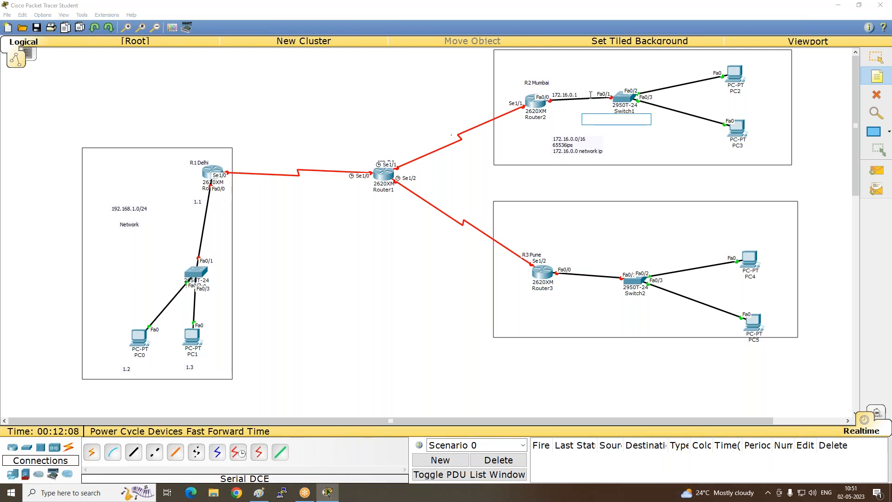
- Add host address notes 0.2 beside PC2 and 0.3 beside PC3 in the Mumbai LAN
left_click(747, 70)
type("0.2")
left_click(752, 121)
type("0.3")
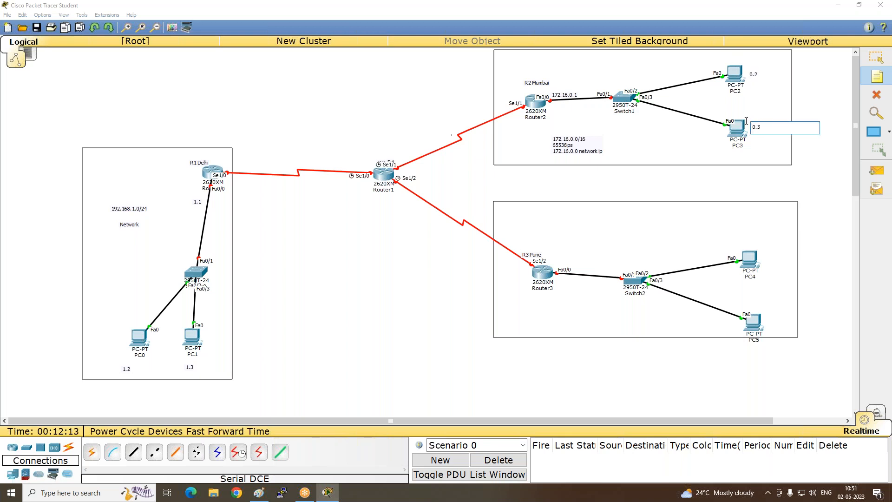
left_click(685, 147)
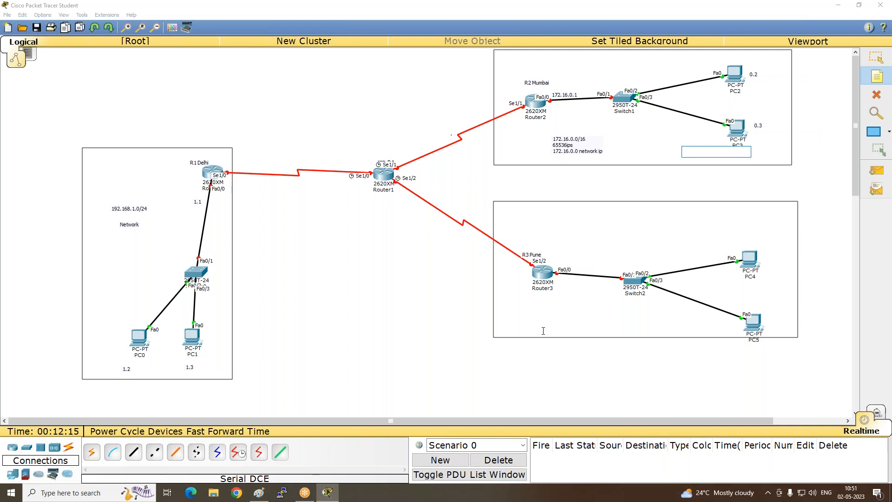
- Place a three-line note below Router3 in the Pune LAN: 10.0.0.0/8, 16777216 ips and network 10.0.0.0
left_click(526, 309)
type("10.0.0.0/")
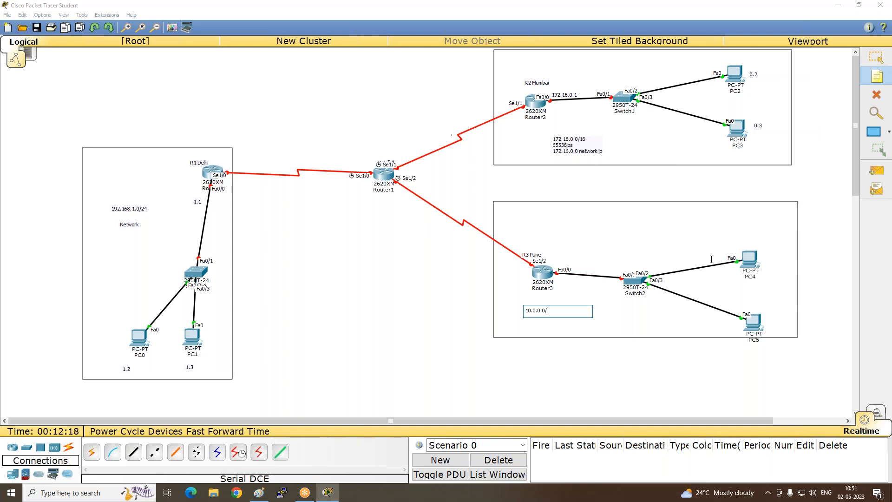
type("8")
key("Return")
type("167")
type("7219")
type("6")
type(" ips")
key("Return")
type("network")
type("10.0.0.0")
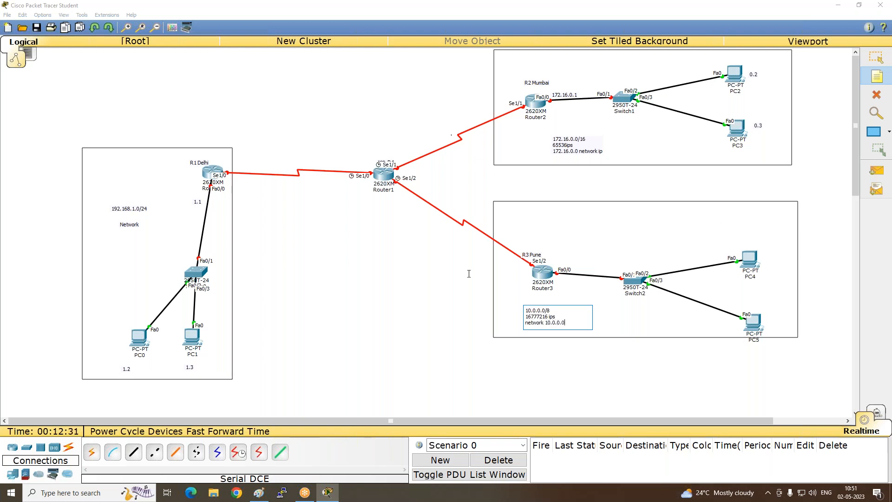
- Place a note reading 10.0.0.1 beside Router3's Fa0/0 port in the Pune LAN
left_click(552, 261)
type("10.0")
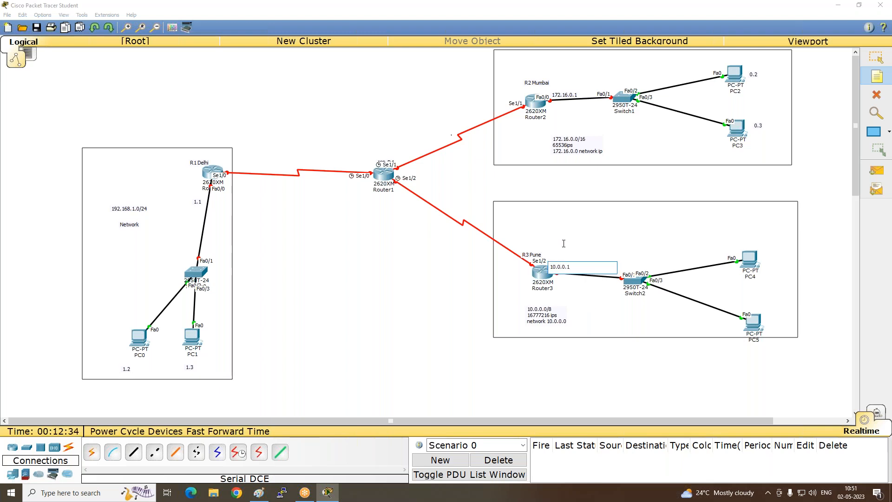
type(".0.1")
left_click(565, 254)
- Add host address notes 0.2 beside PC4 and 0.3 beside PC5 in the Pune LAN
left_click(762, 254)
type("0.2")
left_click(733, 364)
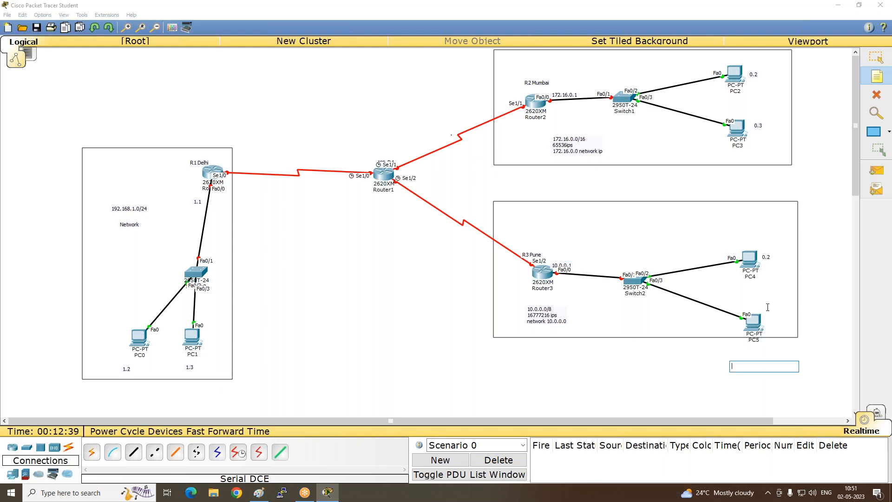
left_click(766, 316)
type("0.")
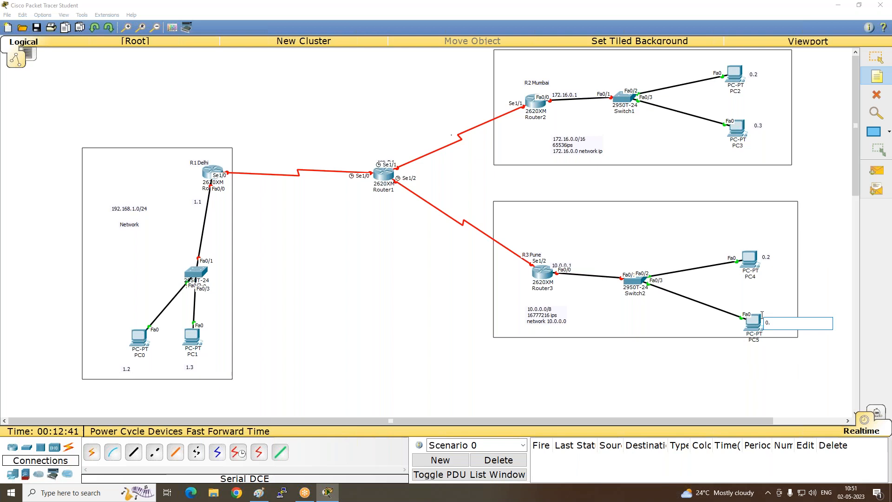
type("3")
left_click(633, 341)
key("Escape")
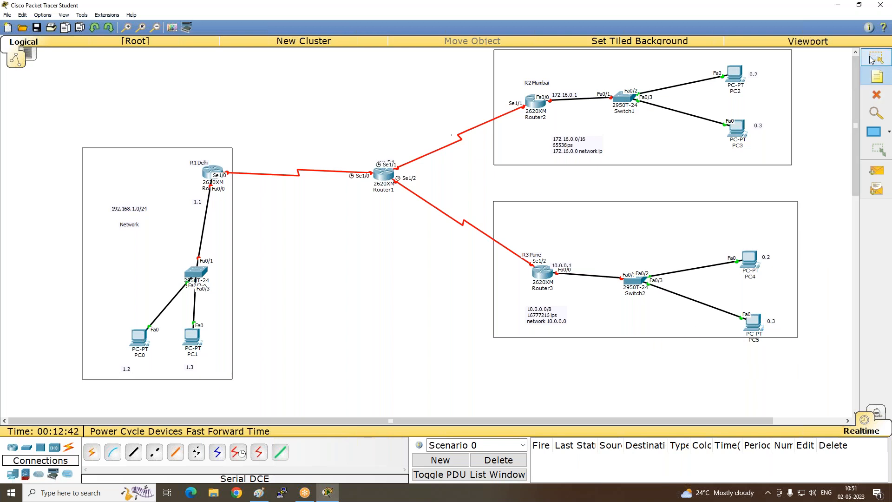
- Move the 10.0.0.1 note just below Router3's Fa0/0 label and shift the Pune rectangle down to enclose PC5
left_click_drag(552, 267, 562, 279)
left_click(596, 225)
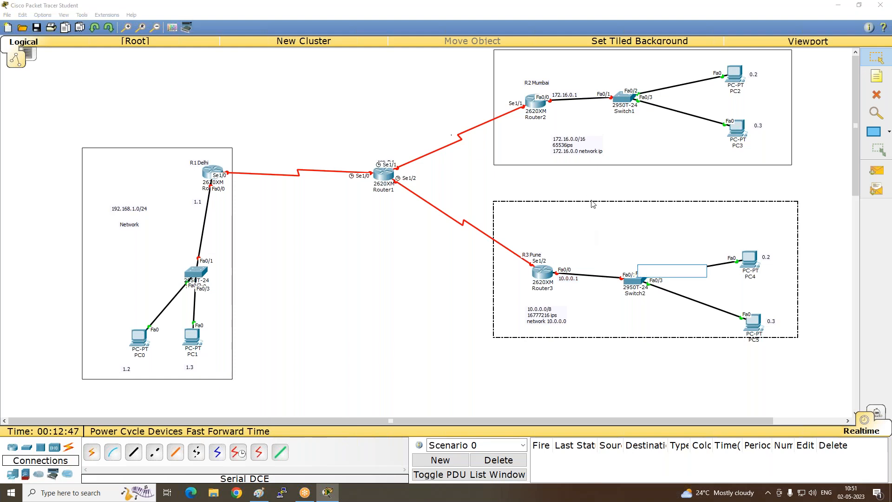
left_click_drag(610, 320, 613, 335)
left_click(467, 305)
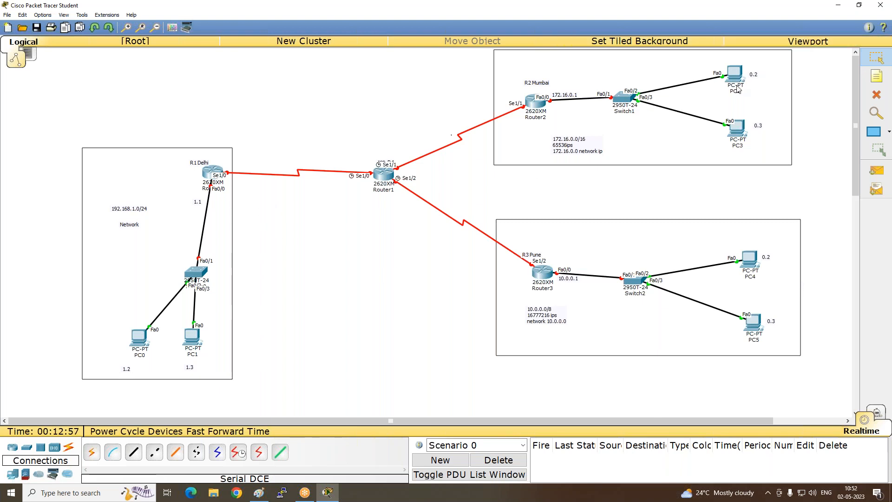
left_click(706, 12)
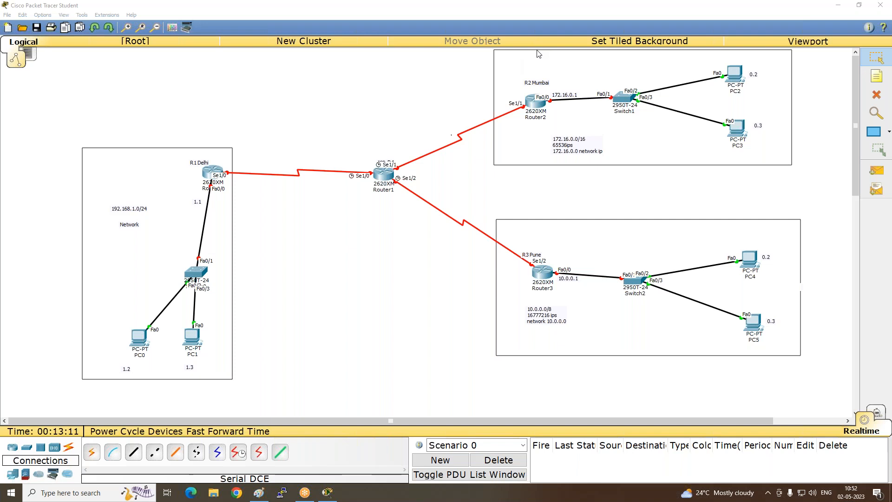
left_click(881, 84)
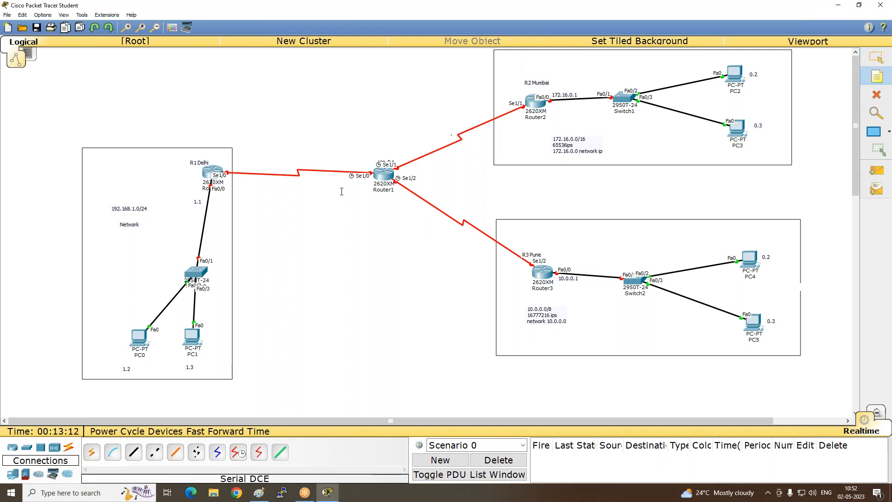
left_click(233, 180)
type("193.0.0.")
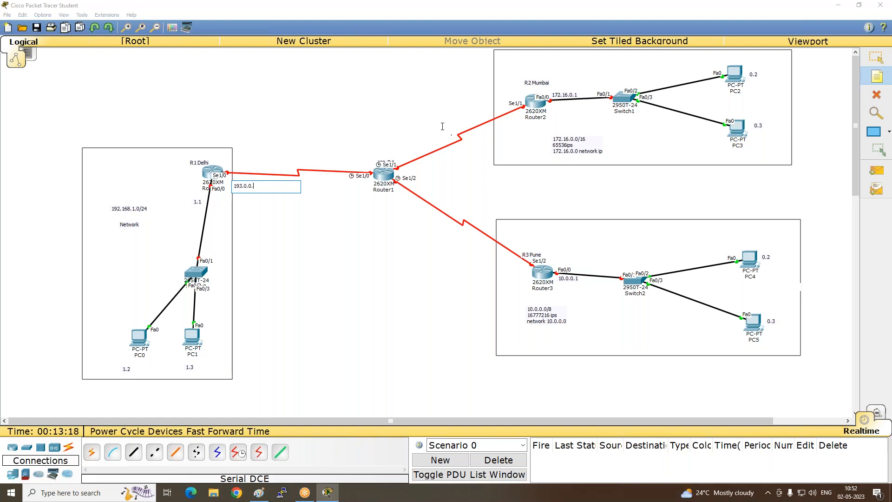
left_click(259, 493)
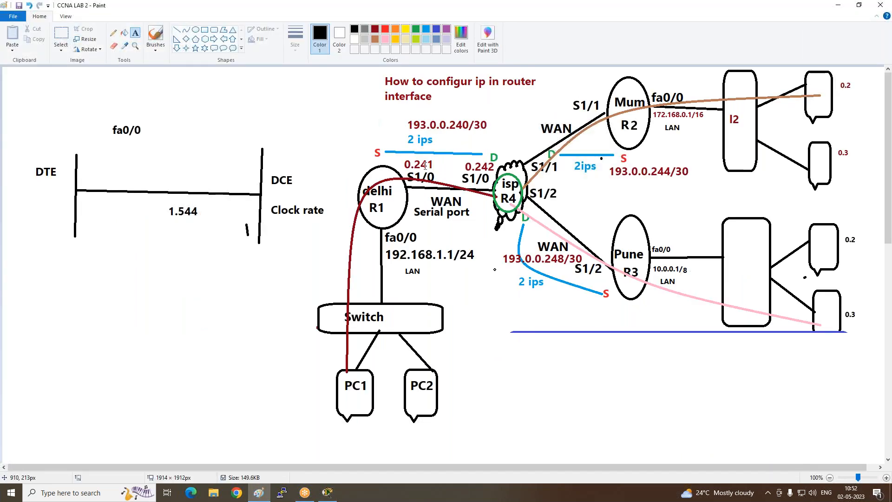
left_click(335, 492)
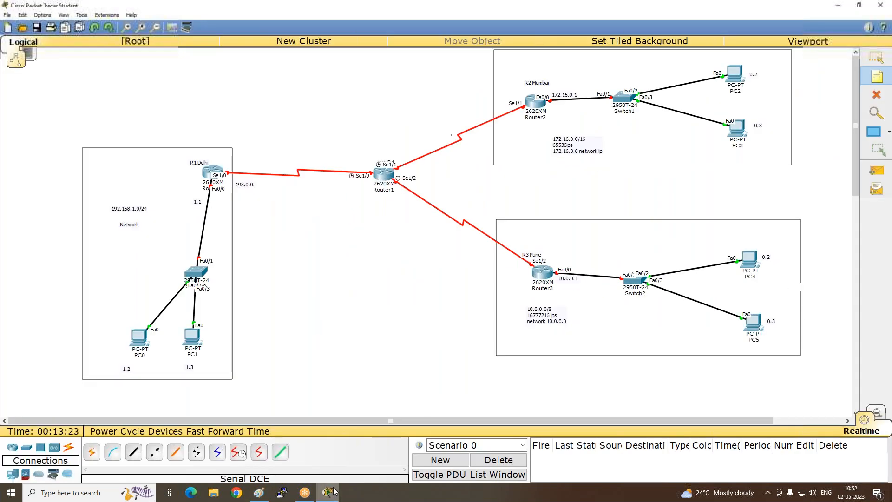
left_click(259, 187)
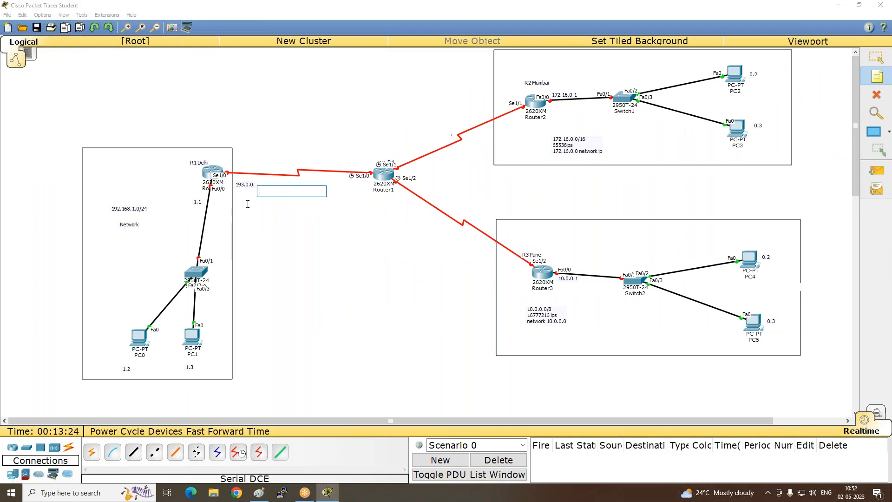
left_click(877, 95)
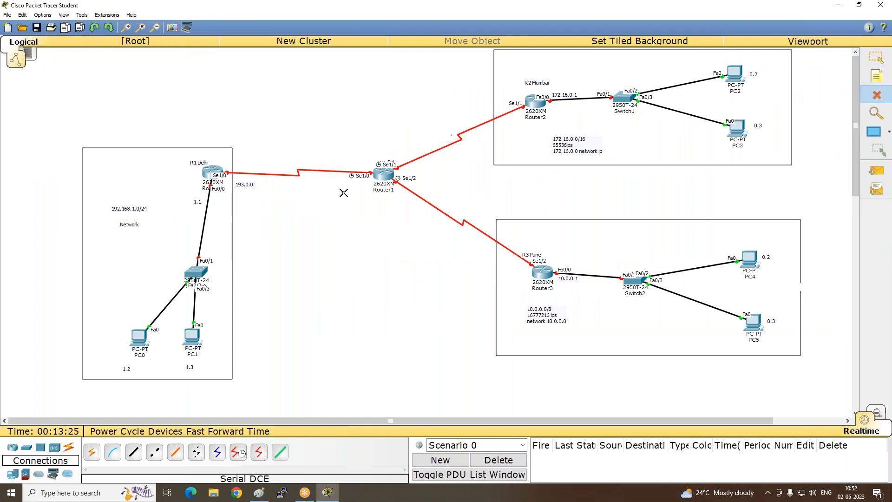
left_click(255, 186)
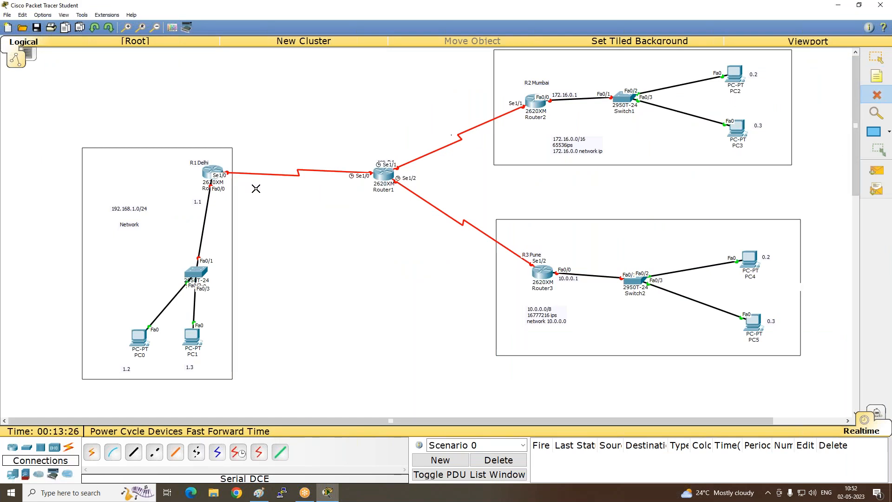
- Place a note reading 193.0.0.241/30 beside the R1 Delhi router's Se1/0 port
left_click(877, 76)
left_click(233, 166)
type("193")
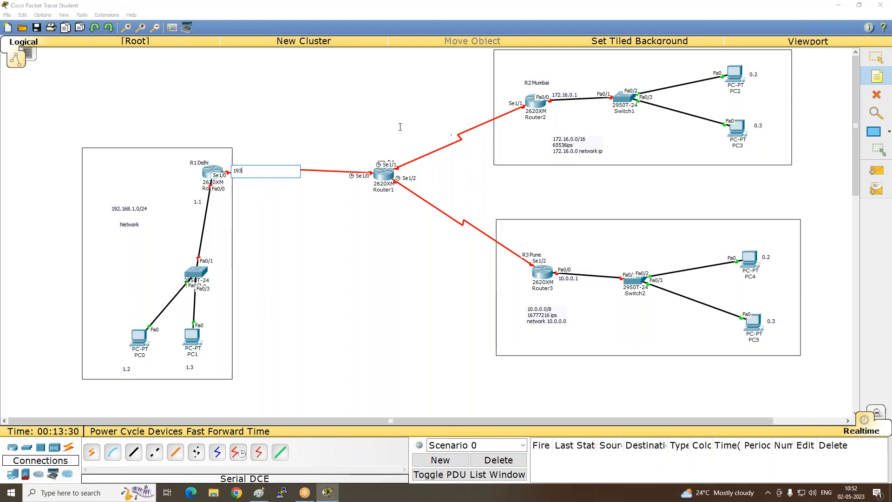
type(".0.0.241/30")
- Copy the 193.0.0.241/30 address into a new note beside Router1's Se1/0 port and change it to 193.0.0.242/30
key("ctrl+a")
key("ctrl+c")
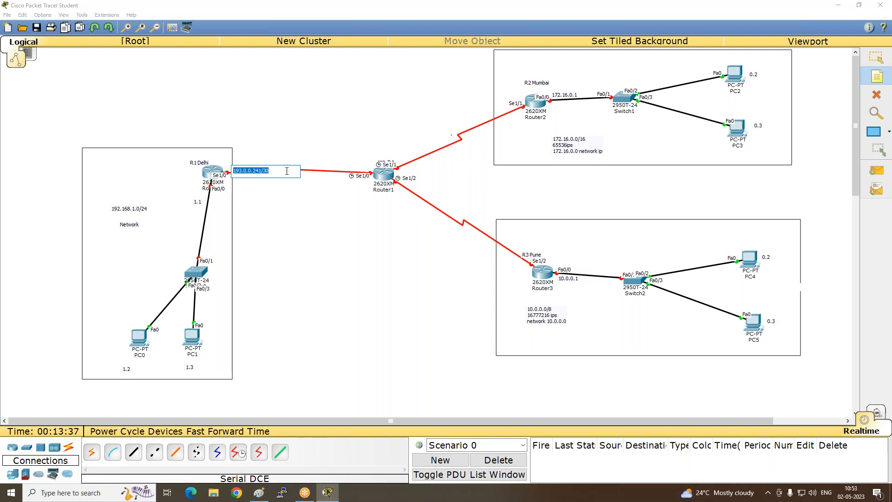
left_click(327, 172)
key("ctrl+v")
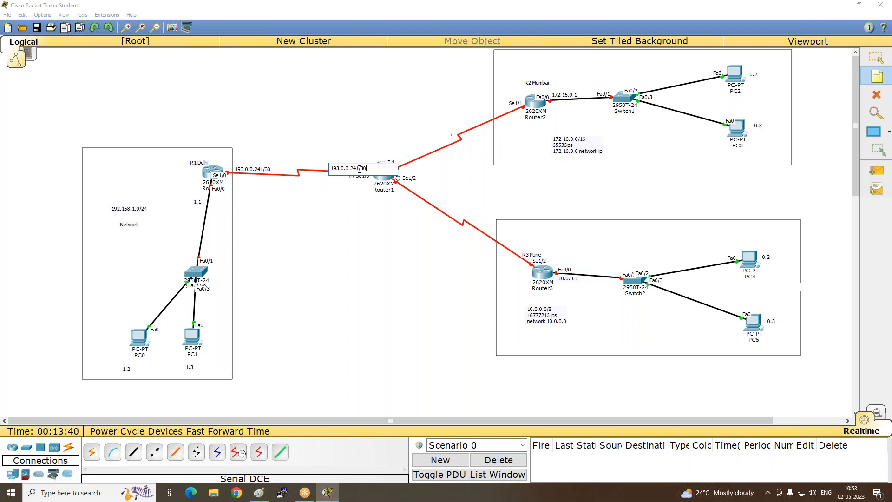
key("Left")
key("Left")
key("Left")
key("BackSpace")
type("2")
left_click(331, 198)
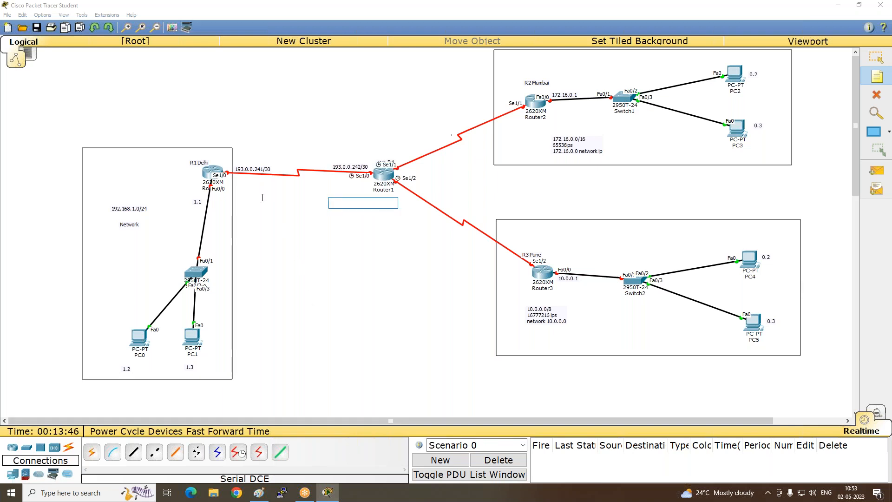
- Place a three-line note above the Delhi to Router1 link: 193.0.0.240/30, network ip and ips 4
left_click(274, 134)
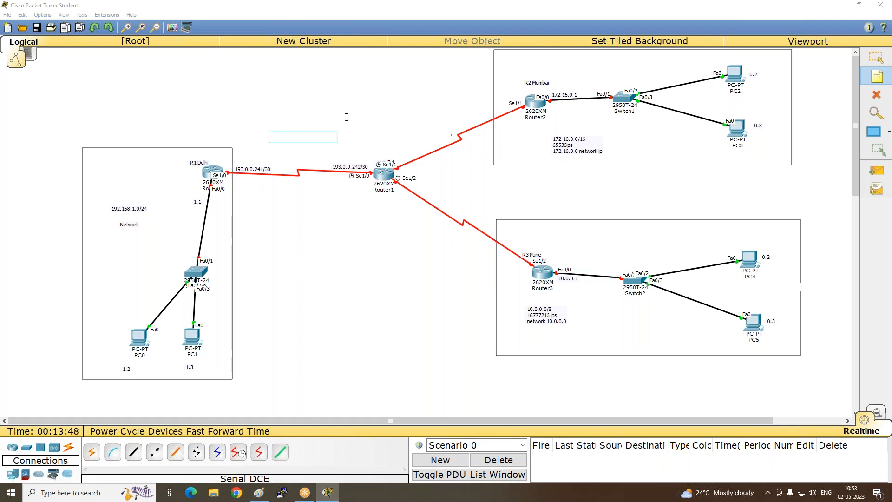
type("1")
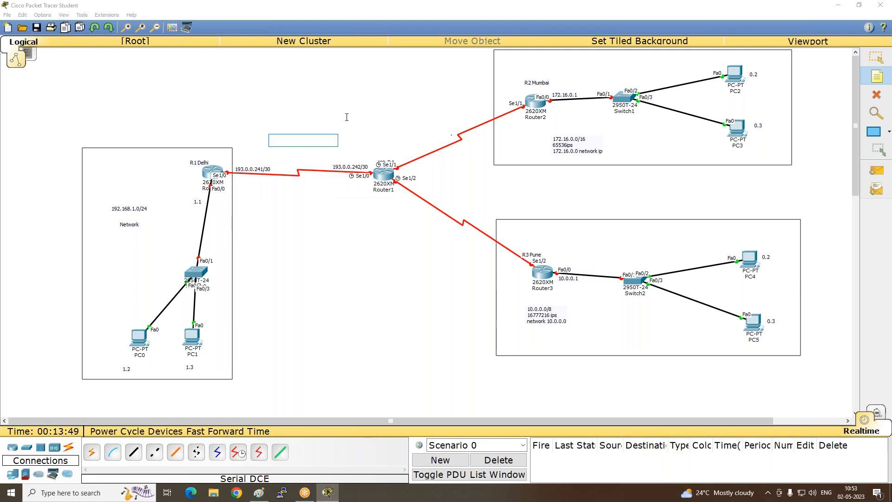
key("ctrl+v")
key("BackSpace")
type("0")
key("Return")
type("m")
key("BackSpace")
type("network i")
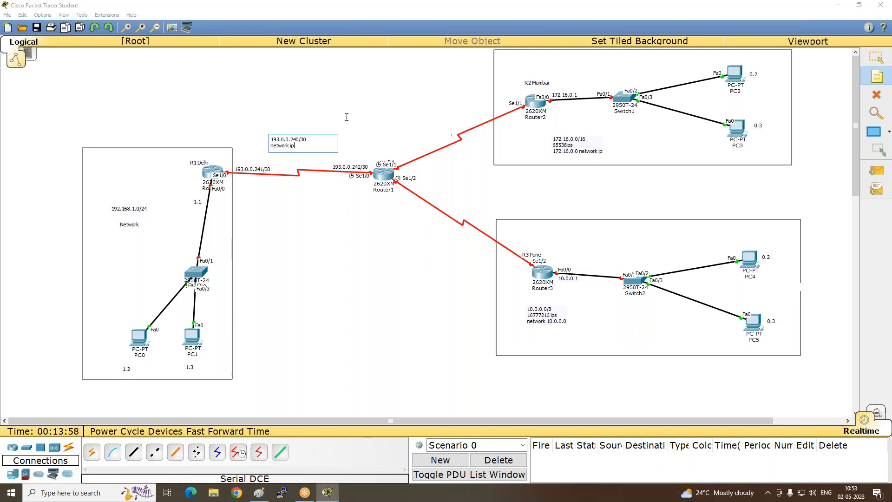
key("Return")
type("ips 4")
left_click(292, 215)
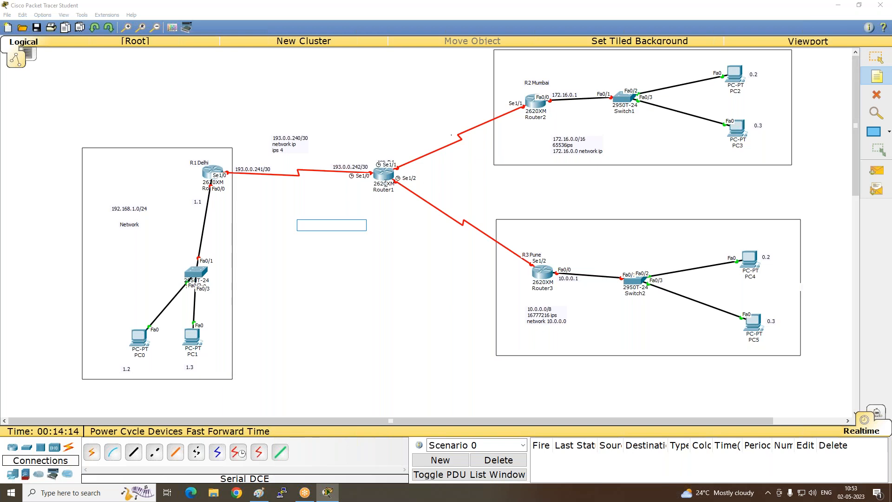
- Place a note reading 193.0.0.245/30 beside Router1's Se1/1 port, reusing the copied address
left_click(399, 152)
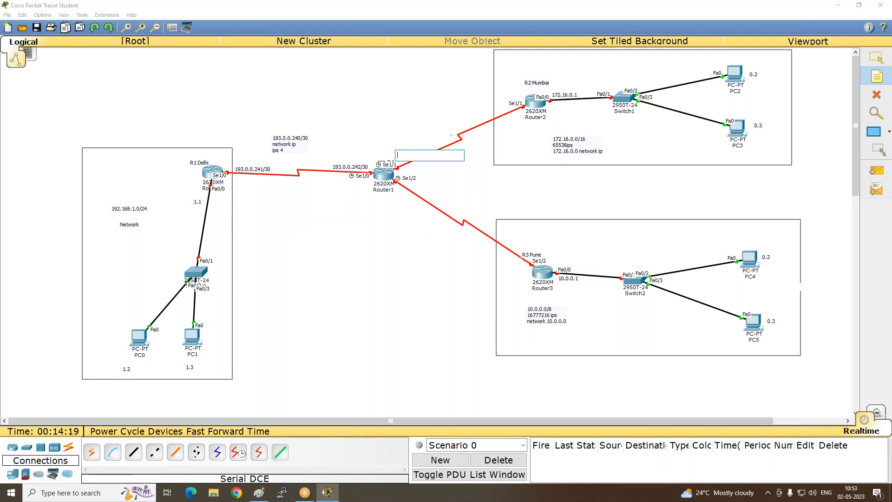
key("ctrl+v")
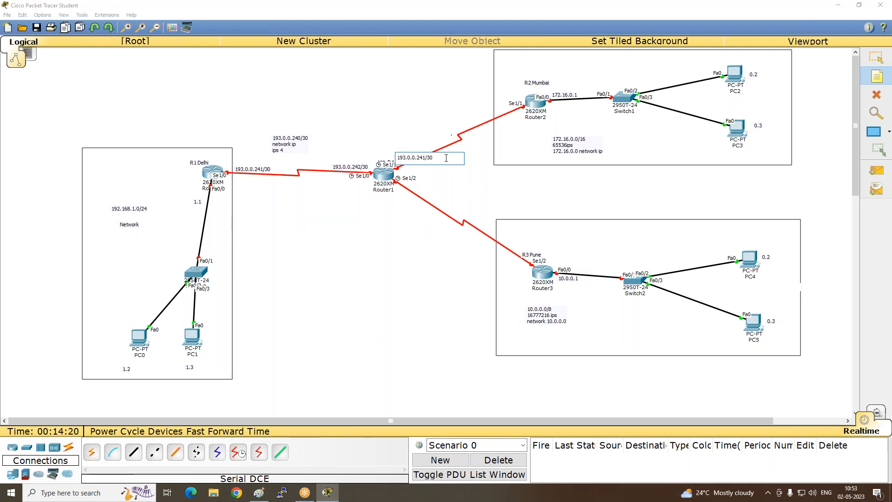
key("BackSpace")
type("5")
- Check the WAN addresses in the Paint diagram, then place a note reading 193.0.0.246/30 beside Router2's Se1/1 port in Packet Tracer
left_click(259, 493)
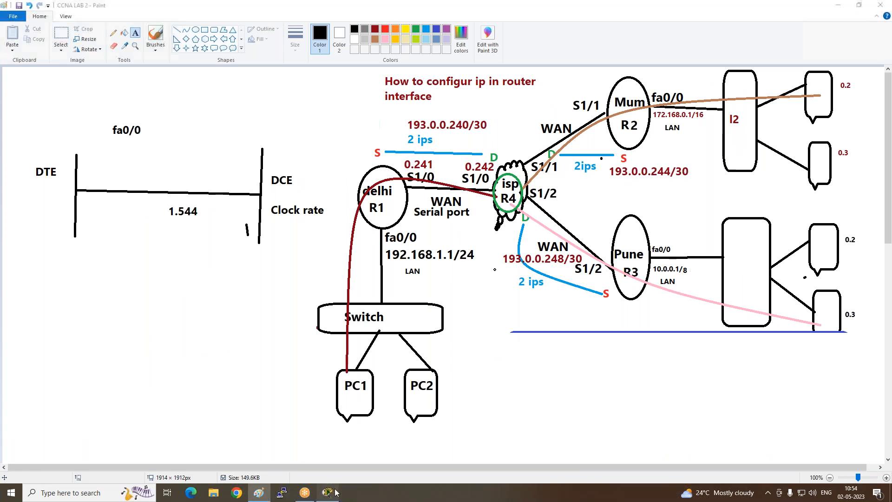
key("alt+Tab")
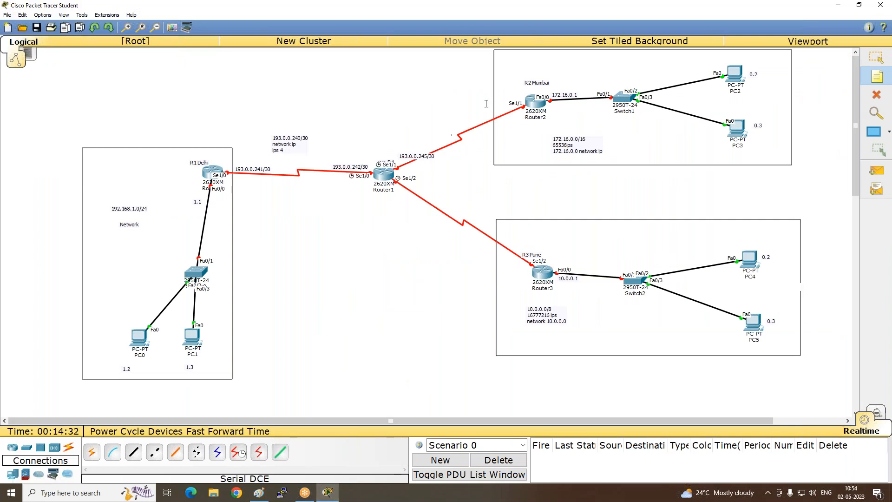
left_click(480, 108)
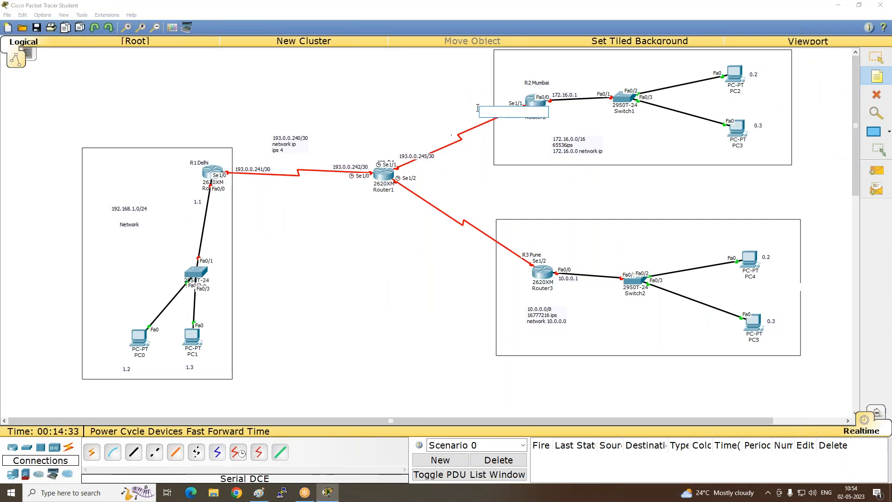
key("ctrl+v")
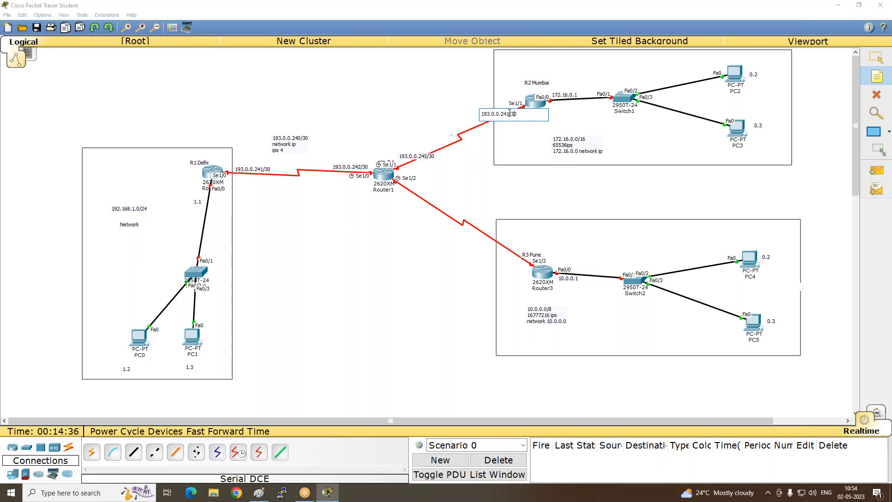
key("BackSpace")
type("6")
left_click(497, 129)
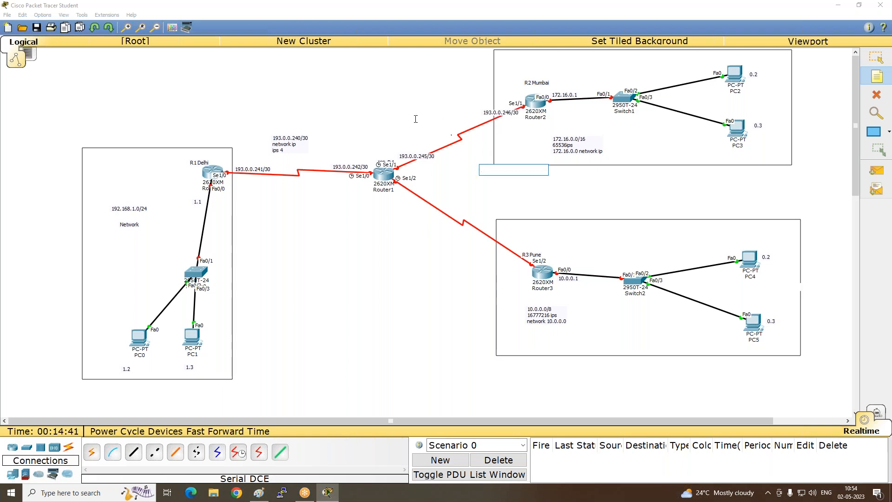
- Place a two-line note above the Router1 to Router2 link: 193.0.0.244/30 and network ips
left_click(402, 109)
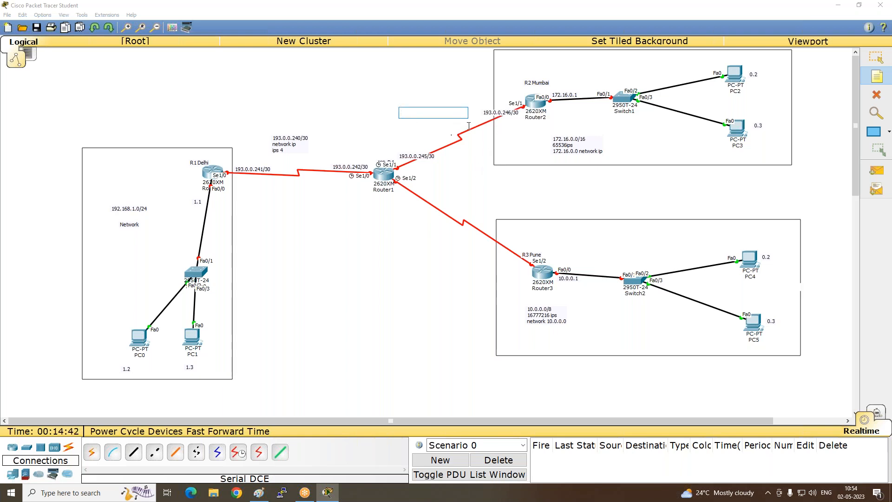
type("193")
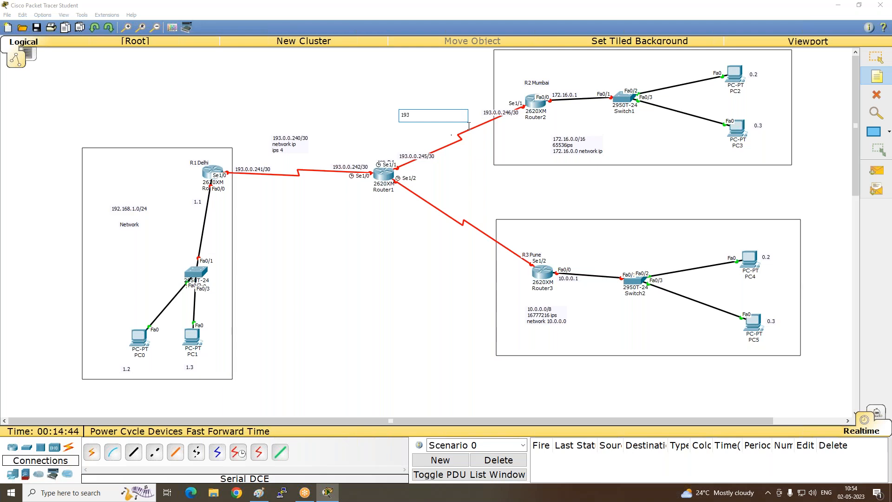
key("BackSpace")
key("BackSpace")
type("193.0.0.241/30")
key("BackSpace")
type("4")
type("1")
key("BackSpace")
key("Return")
type("network")
left_click(416, 211)
- Place a note reading 193.0.0.248/30 on the Pune link near Router1's Se1/2 port
left_click(401, 199)
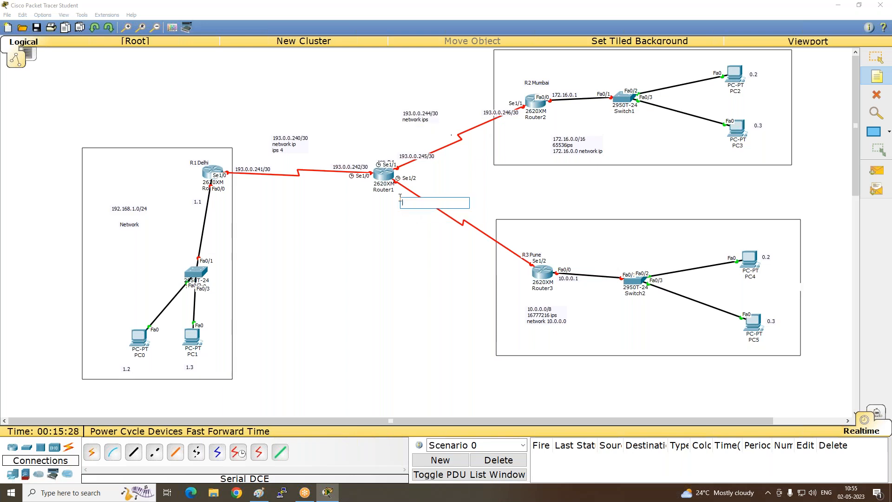
type("193.0.0.241/30")
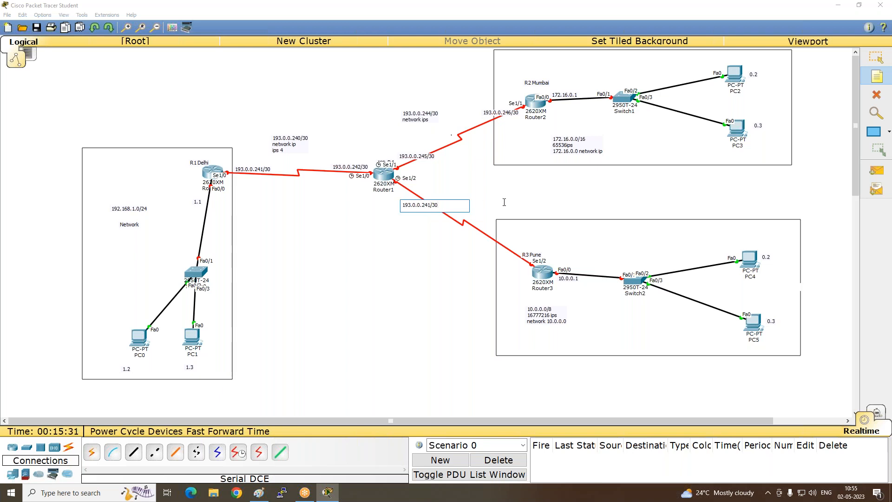
key("BackSpace")
type("8")
- Place a note reading 193.0.0.249/30 beside Router3's Se1/2 port, reusing the copied address
left_click(479, 252)
type("193.0.0.241/30")
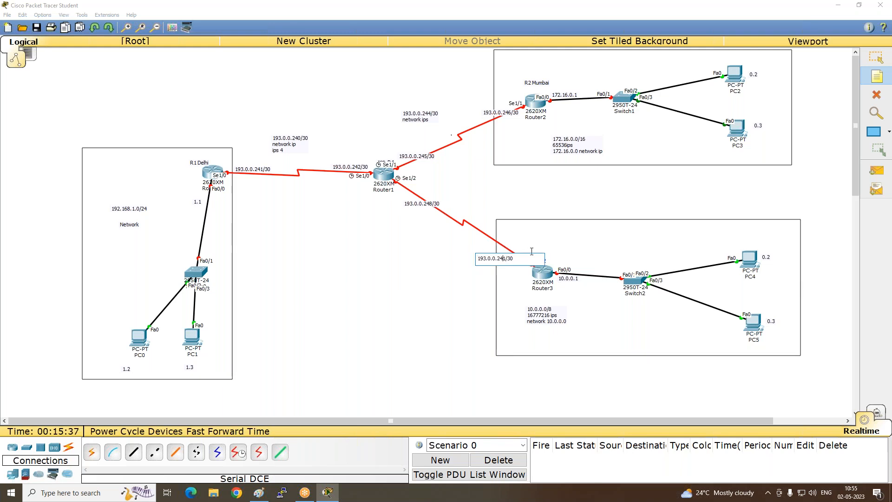
key("BackSpace")
type("9")
- Place a two-line note above the Router1 to Router3 link: 193.0.0.247/30 and network ips
left_click(454, 197)
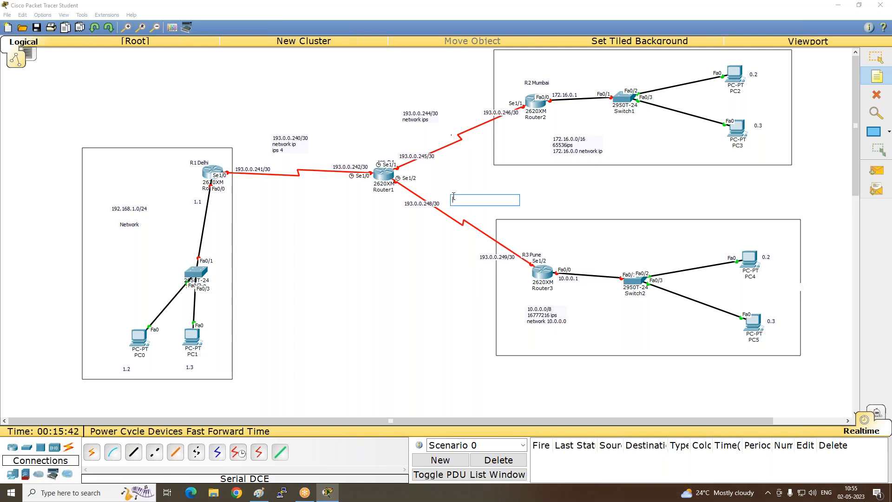
type("193.0.0.241/30")
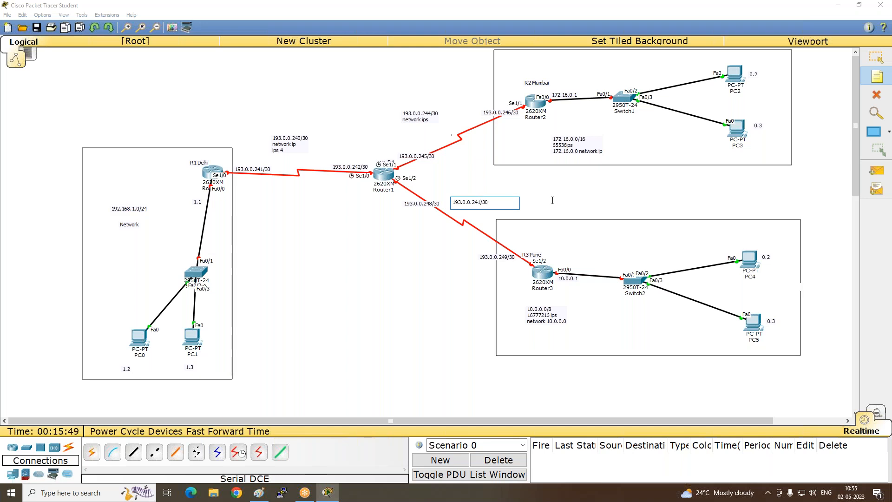
key("BackSpace")
type("7")
key("Return")
type("network ips")
left_click(342, 307)
- Check the Pune WAN network in the Paint diagram, then correct the Packet Tracer note above the Router1 to Router3 link to 193.0.0.248/30
left_click(259, 493)
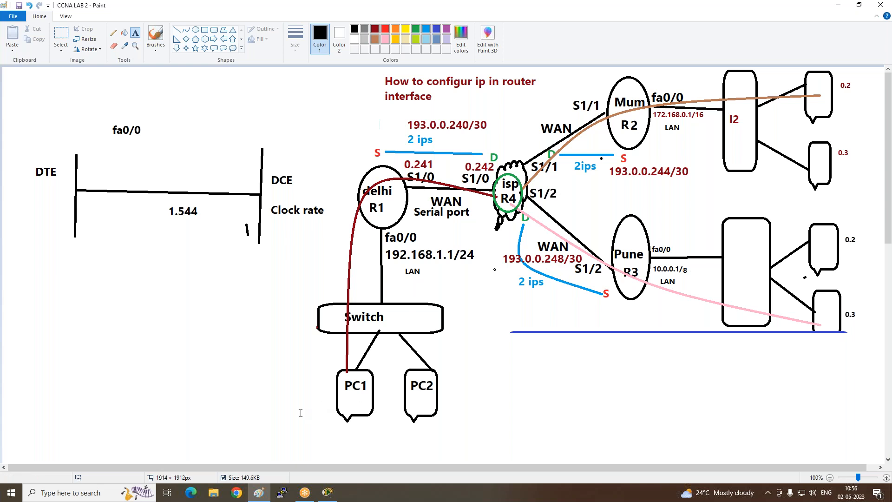
mouse_move(328, 493)
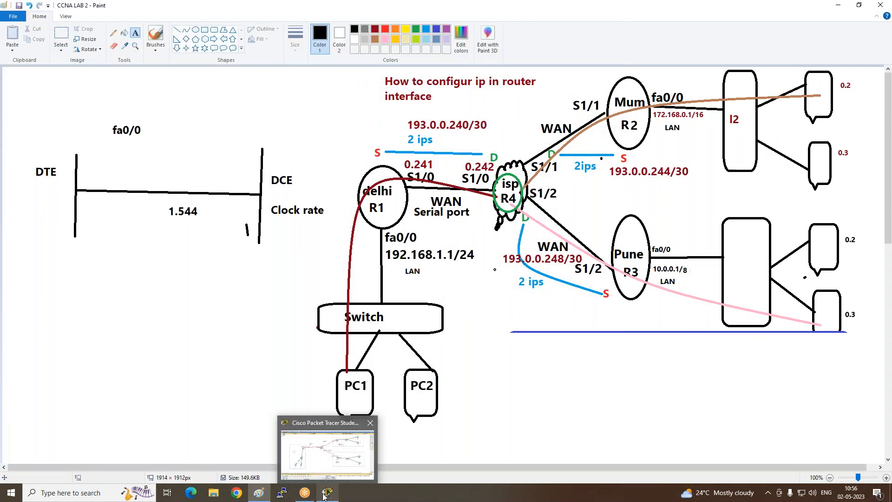
left_click(325, 494)
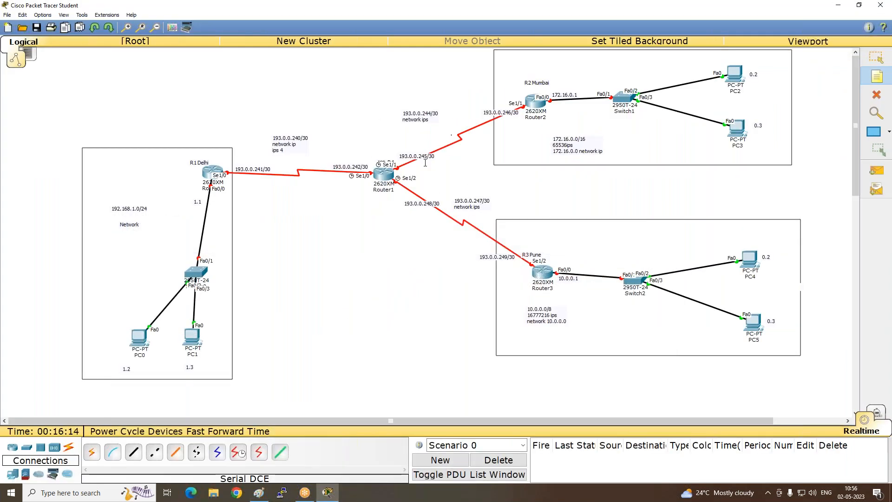
key("Escape")
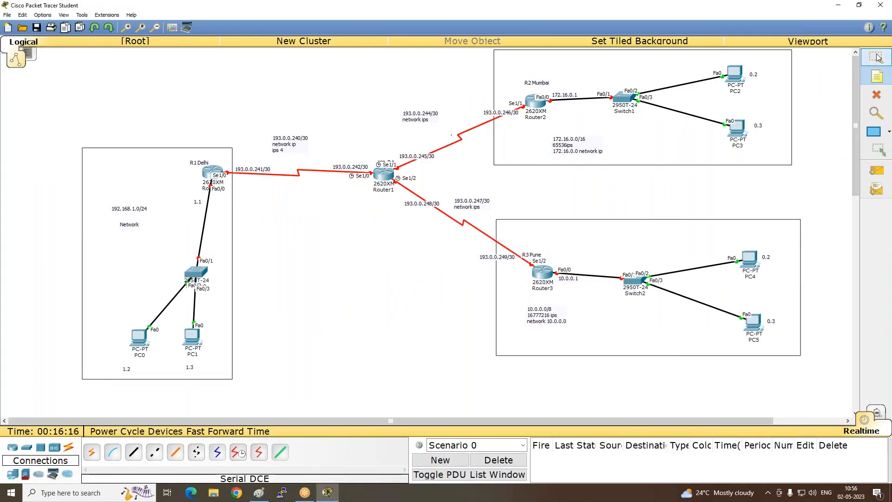
double_click(483, 205)
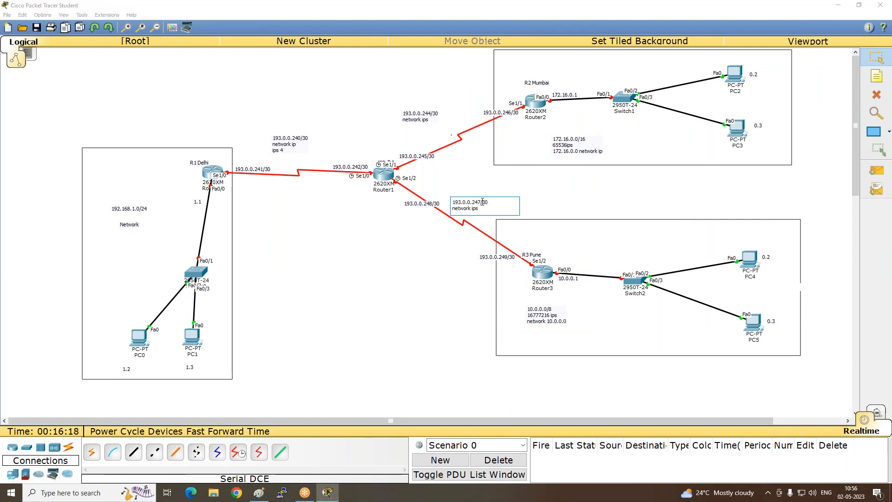
key("BackSpace")
type("8")
left_click(441, 223)
- Change the address note near Router1's Se1/2 port to 193.0.0.249/30
double_click(430, 205)
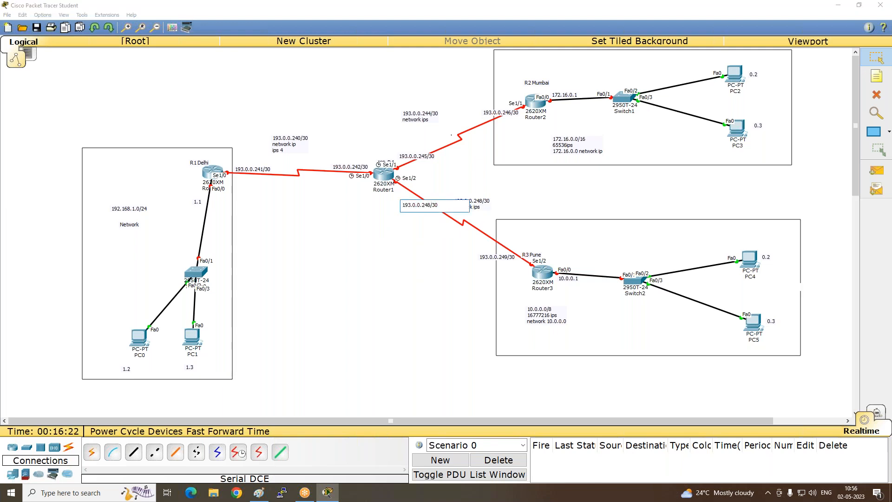
key("BackSpace")
type("9")
left_click(448, 281)
- Change the address note beside Router3's Se1/2 port to 193.0.0.250/30
double_click(501, 258)
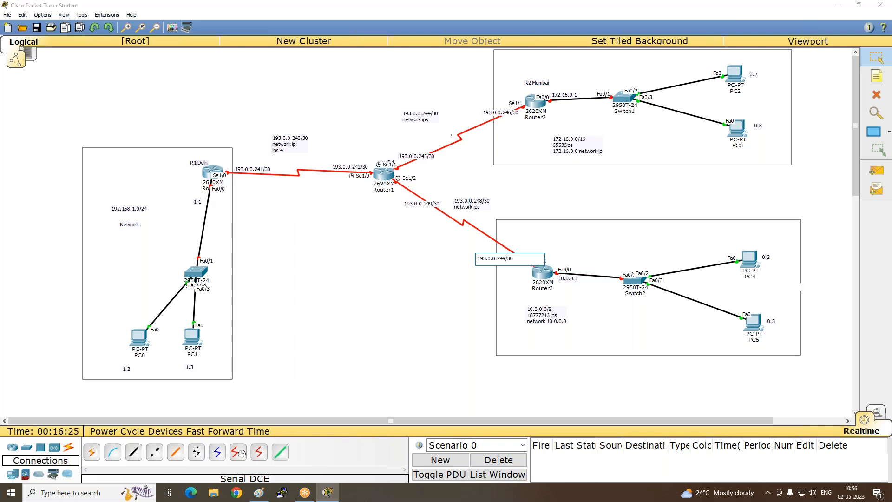
key("BackSpace")
key("BackSpace")
type("50")
left_click(352, 274)
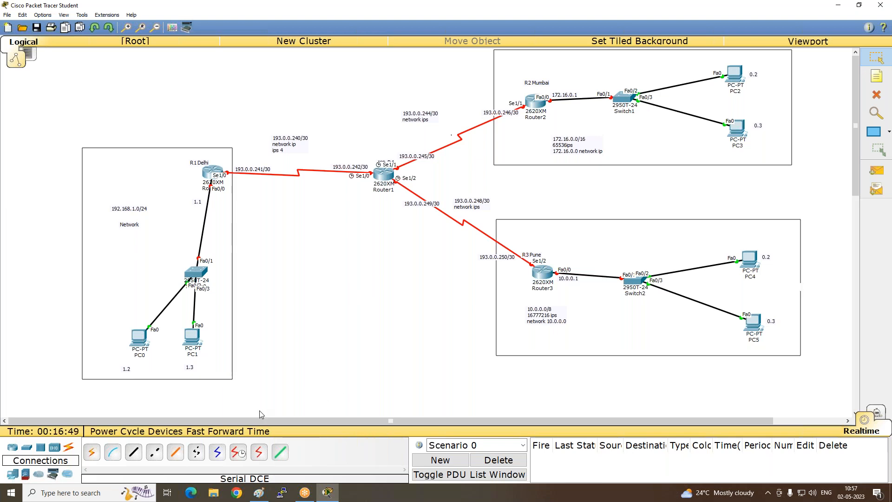
- Open Notepad, move its window aside so Router0 stays in view, and set the font size to 20
key("super")
type("not")
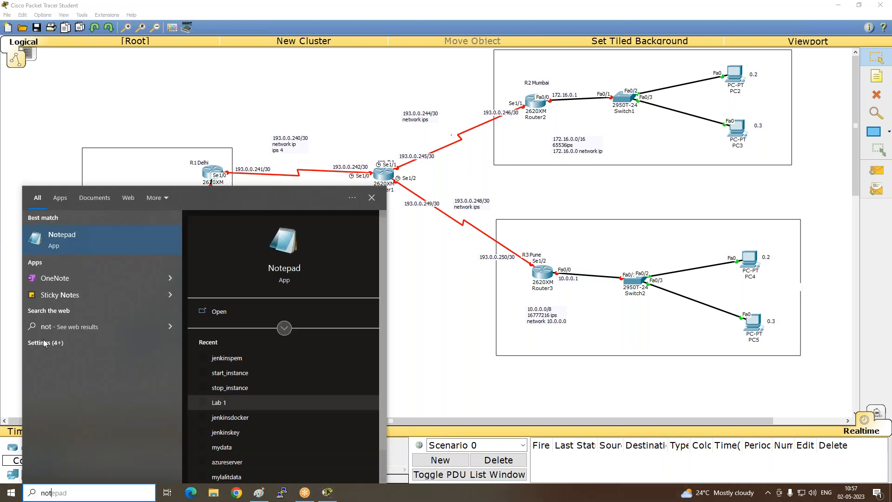
left_click(74, 234)
left_click_drag(208, 120, 639, 98)
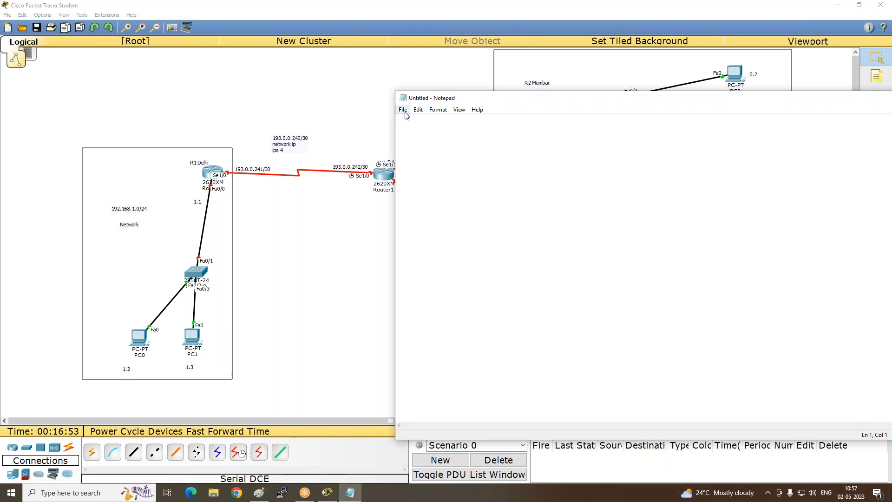
left_click(403, 111)
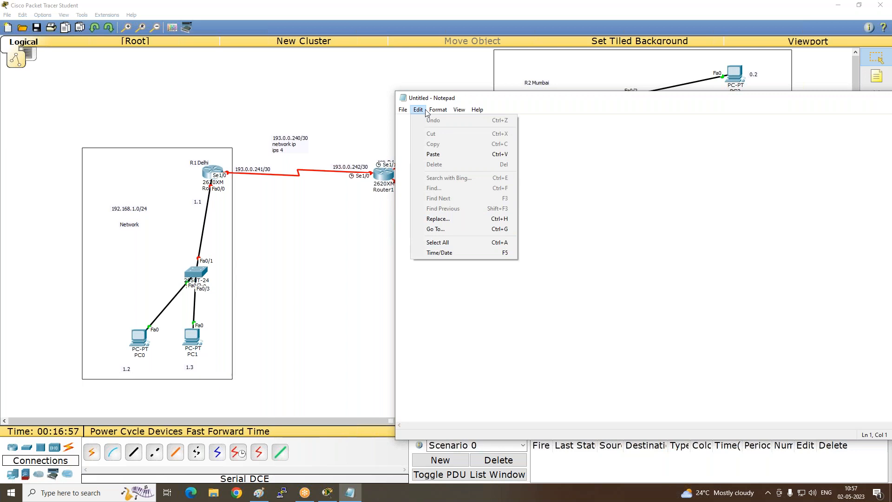
mouse_move(438, 109)
left_click(448, 131)
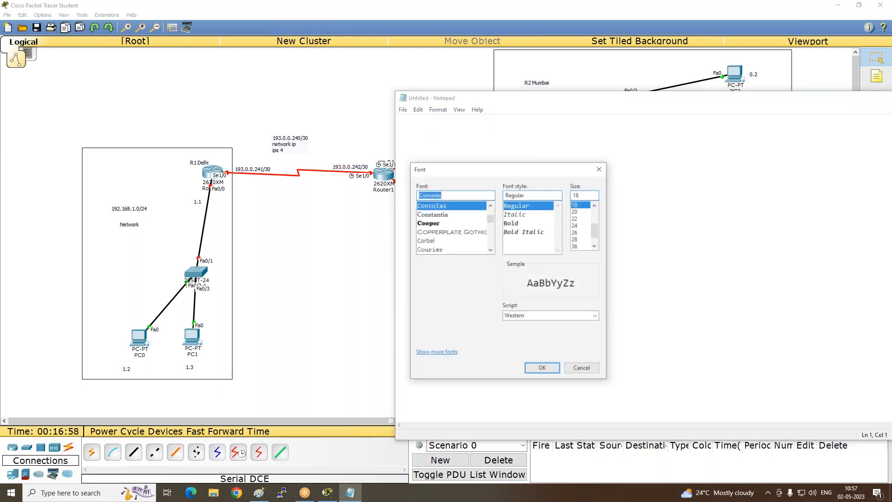
left_click(575, 212)
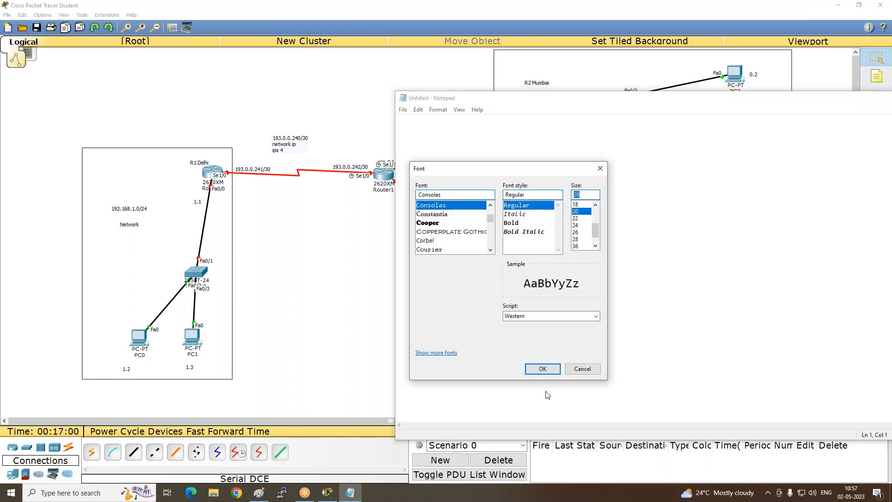
left_click(543, 368)
- Start Router0's configuration script in Notepad with the lines enable and config t
type("enable")
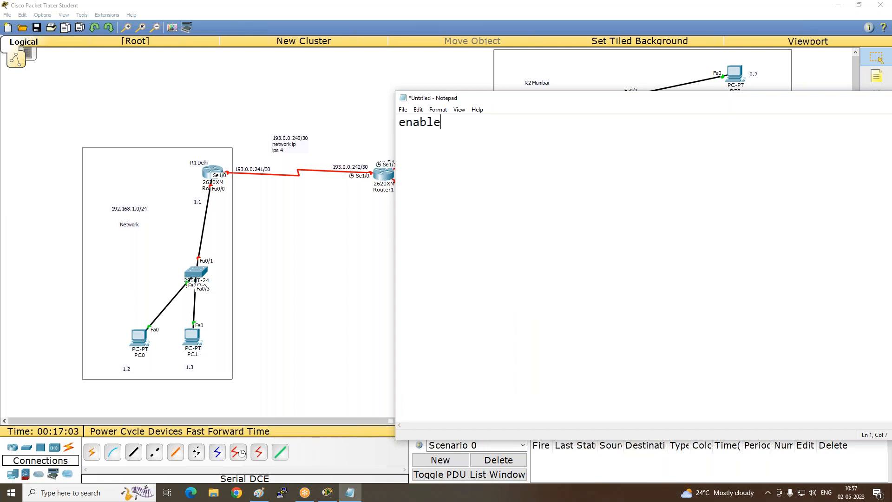
key("Return")
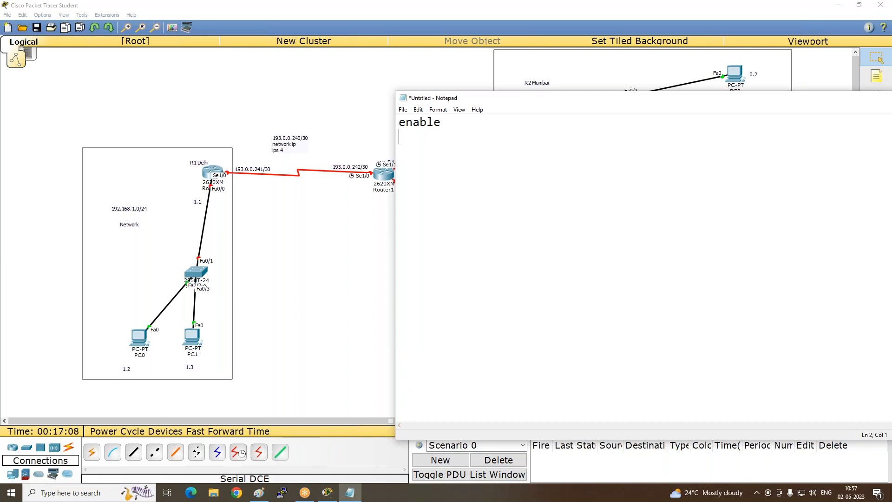
type("confi")
type("g ")
type("t")
- Add the lines int fa0/0 and ip address 192.168.1.1 255.255.255.0 to the script
type("in")
type("t fa0")
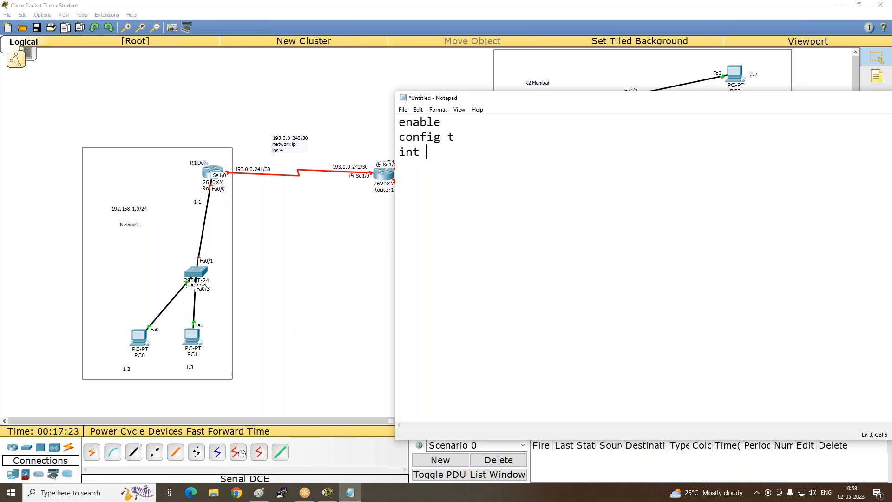
type("0")
type("ip addre")
type("ss")
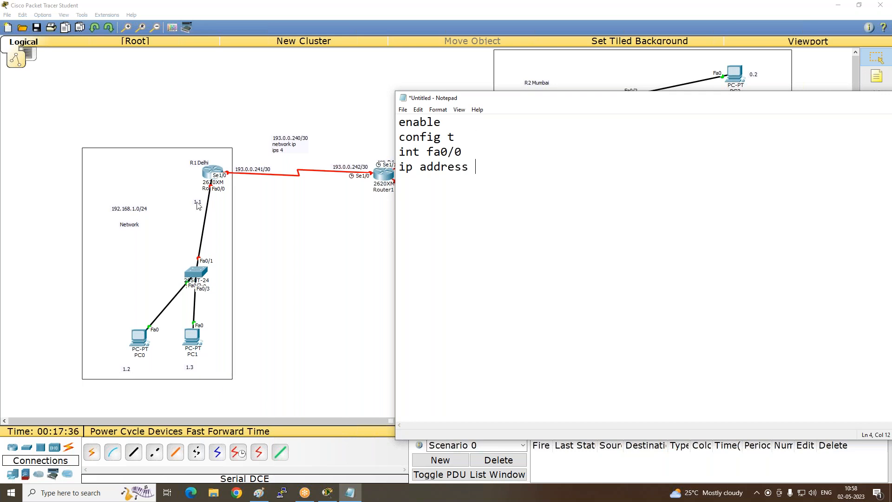
type(" 192.168.1.1")
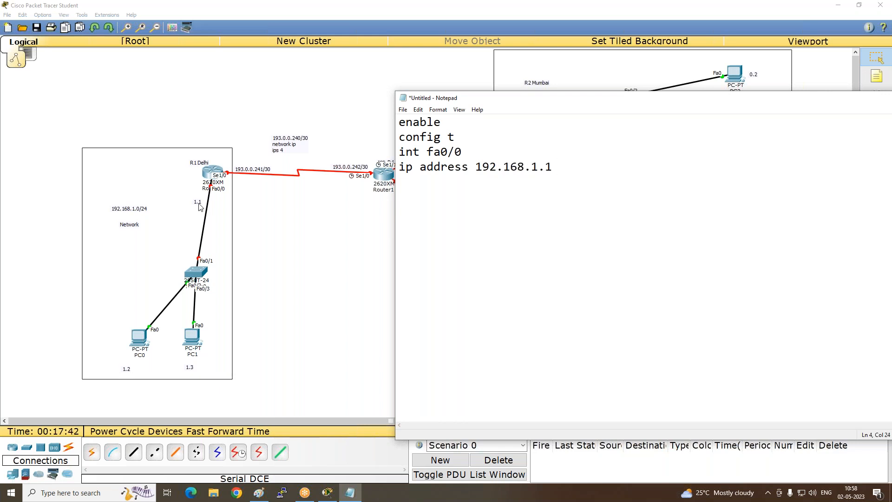
type(" 255.255.255.0")
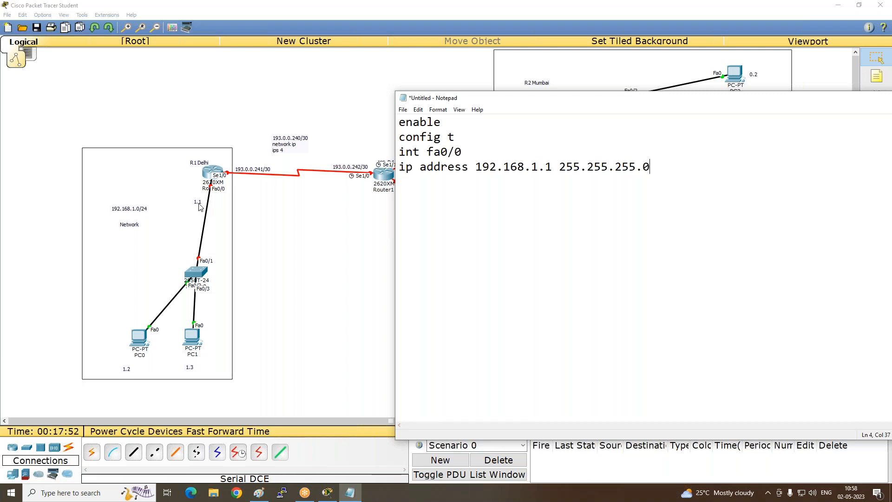
key("Return")
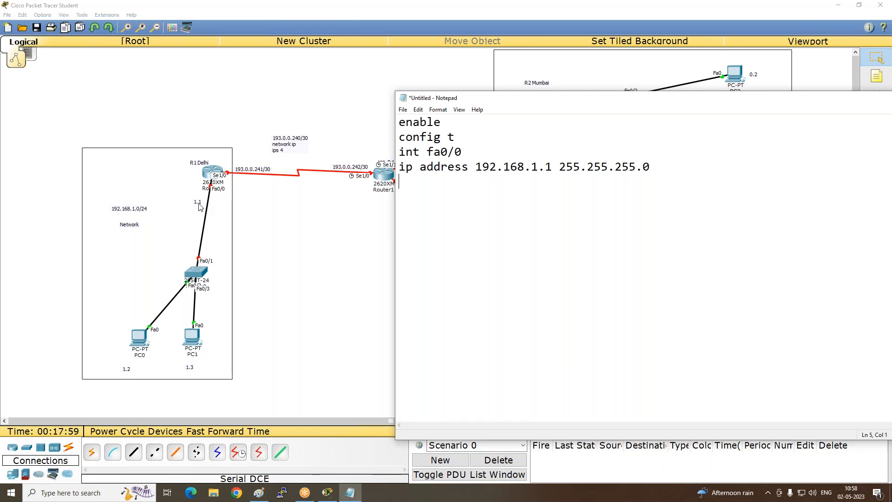
- Finish the fa0/0 block of the script with the lines no shut and exit
type("no shut")
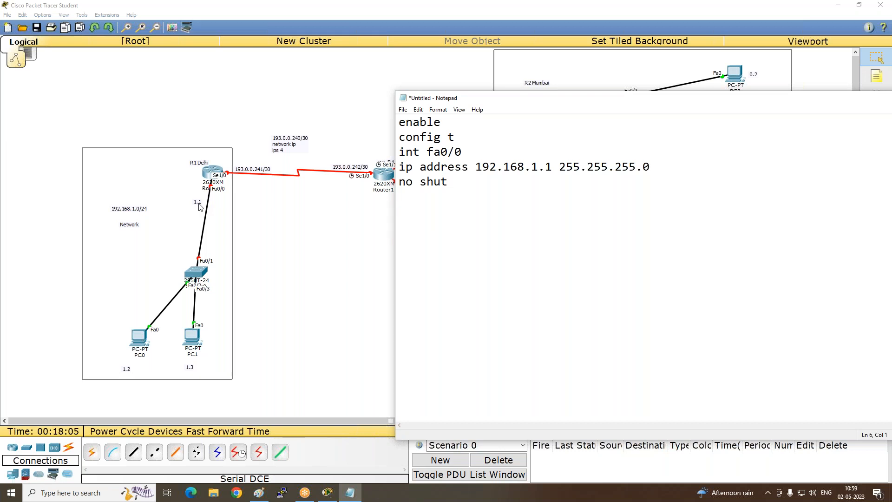
type("exit")
key("Return")
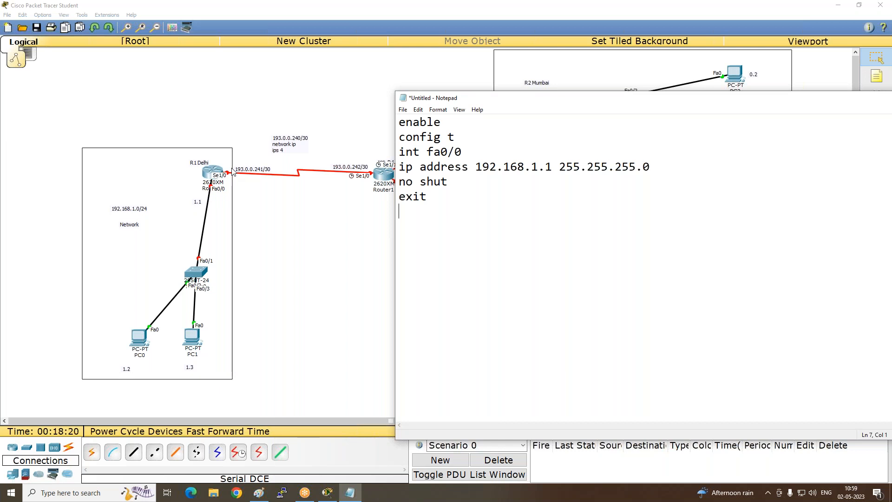
- Add the lines int s1/0 and ip add 193.0.0.241 255.255.255.252 to the script
type("int s1/0")
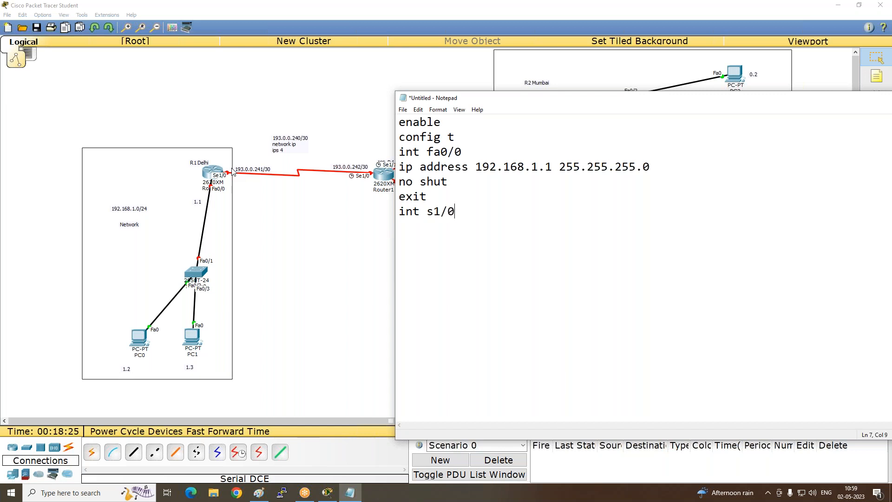
key("Return")
type("ip add 193.0.0.")
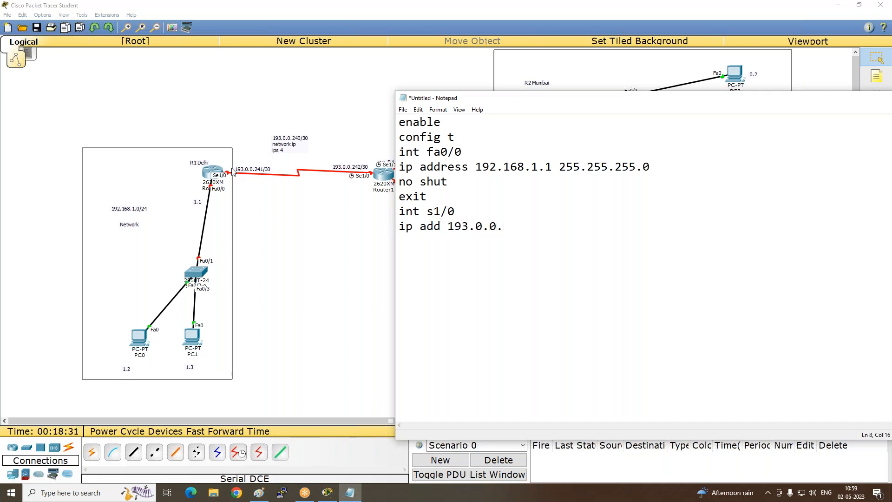
type("241")
type("255.255.255")
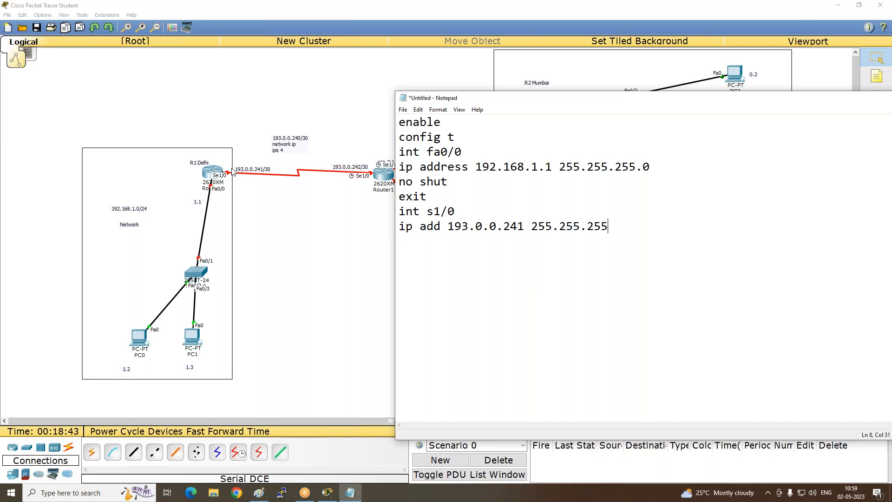
type("25")
key("BackSpace")
key("BackSpace")
type(".252")
key("Return")
- Add the lines no shut and clock rate 64000 to the s1/0 block
type("no shut")
key("Return")
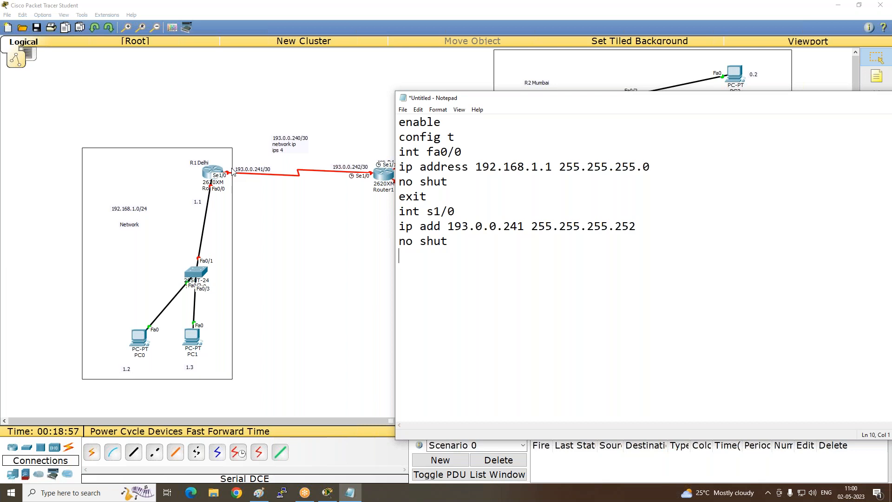
type("clock rate 64000 ")
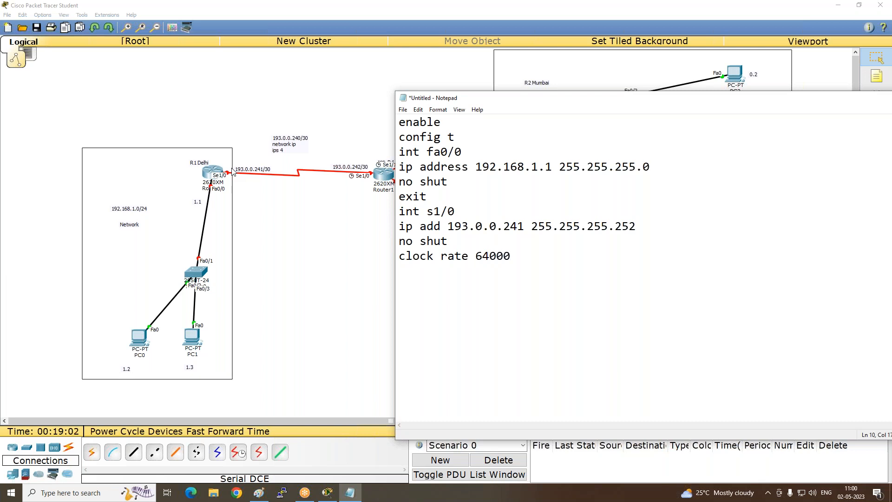
type("exit")
- Close the script with the lines end and wr
key("Return")
key("BackSpace")
key("BackSpace")
key("BackSpace")
key("BackSpace")
key("BackSpace")
type("end")
key("Return")
type("wr")
key("Return")
- Copy the whole Notepad script, then open Router0's command line in Packet Tracer and move its window upward
left_click_drag(430, 324, 385, 125)
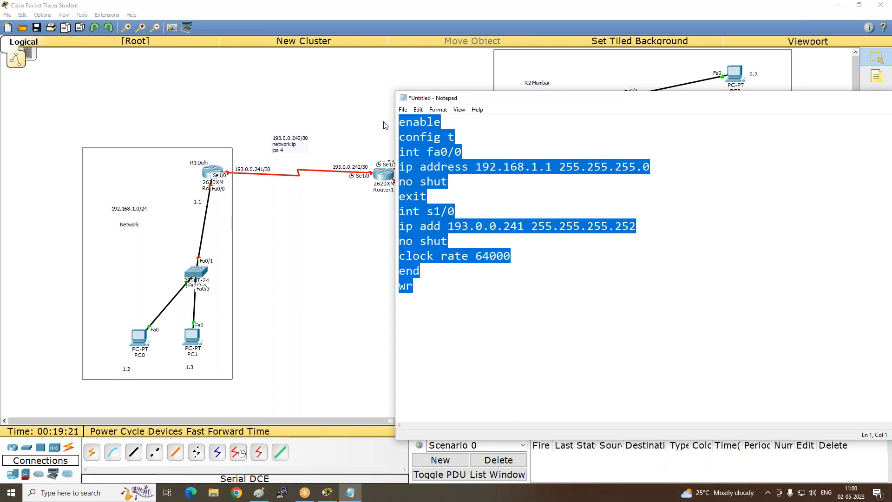
left_click(209, 176)
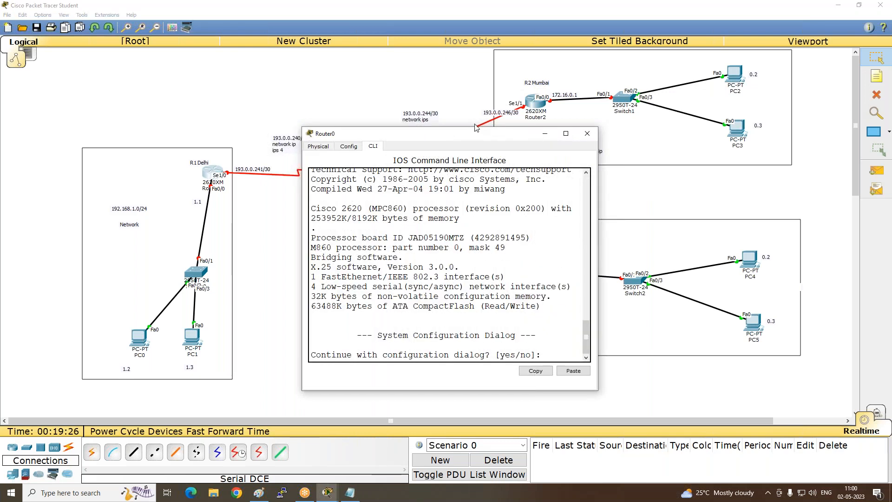
left_click_drag(460, 135, 415, 58)
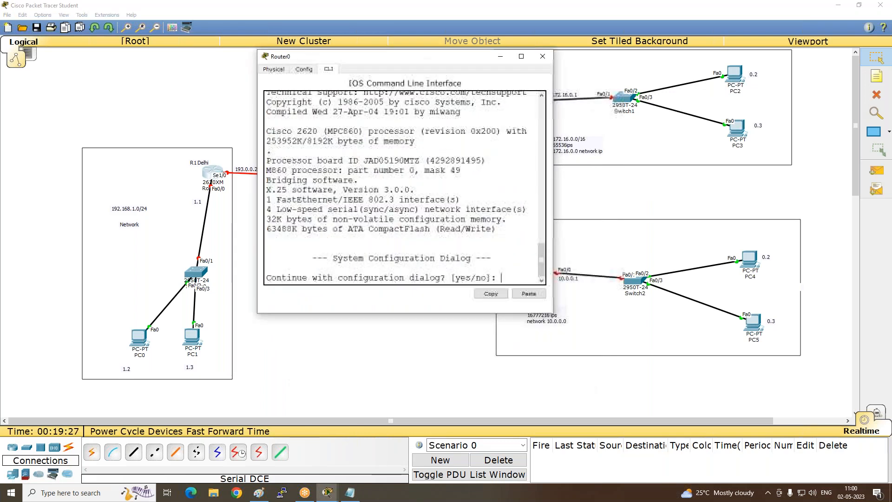
- Decline Router0's initial configuration dialog with n and paste the copied script at the router prompt
key("Return")
key("Return")
key("Return")
key("Return")
key("Return")
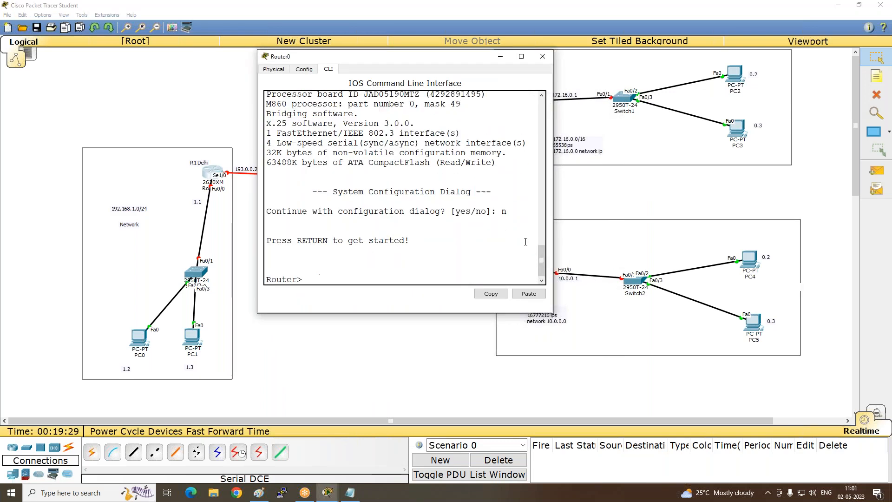
right_click(402, 236)
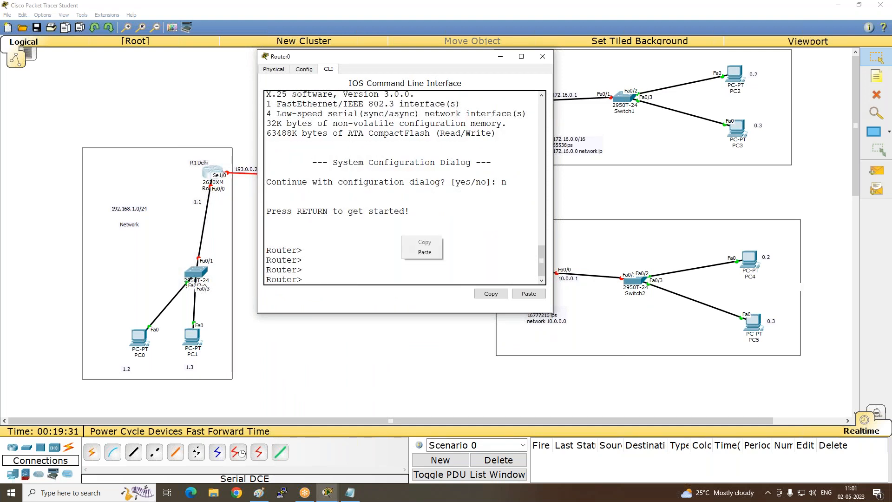
left_click(425, 253)
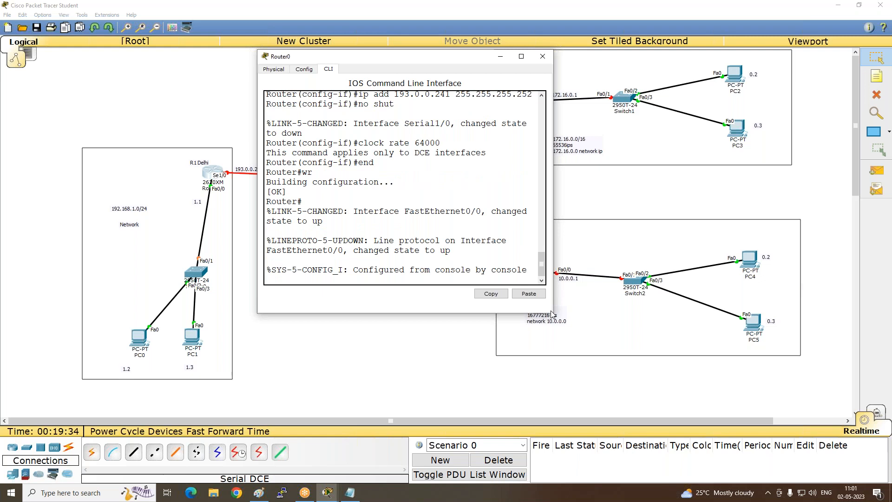
- Enlarge Router0's command-line window, examine the pasted script's output around the clock rate line, and minimize the window
left_click_drag(552, 313, 762, 433)
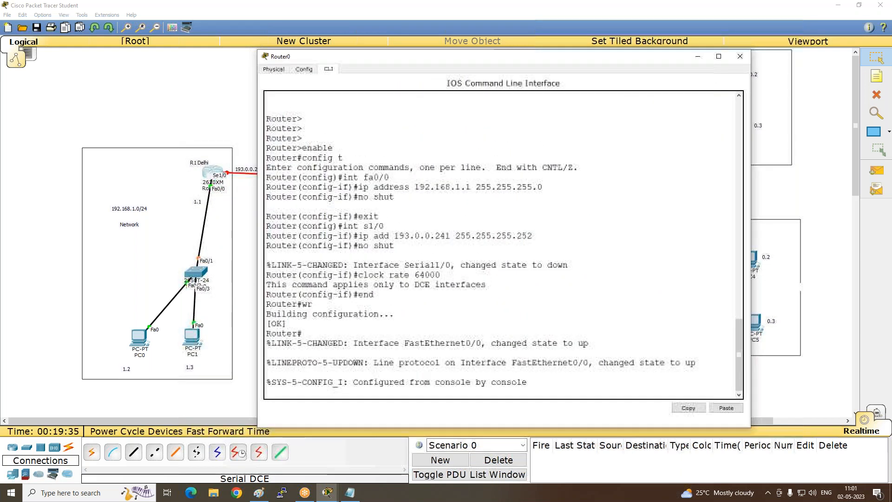
scroll(328, 181, "up", 1)
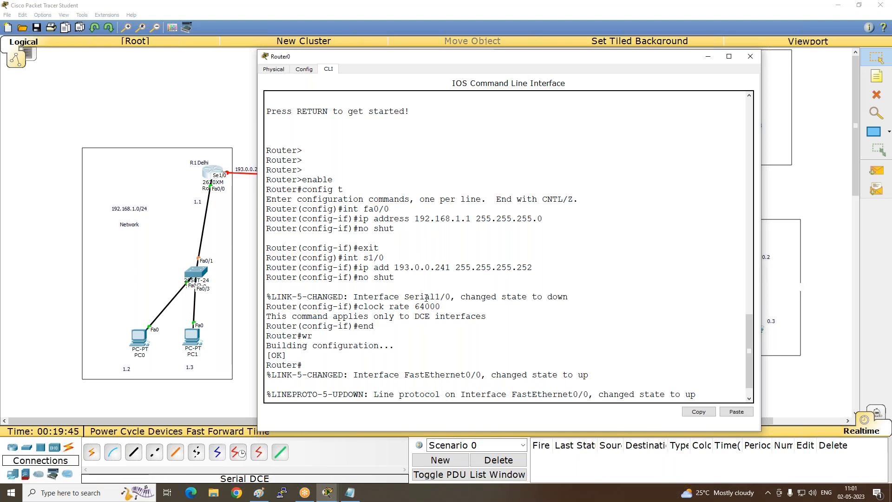
left_click_drag(266, 316, 492, 314)
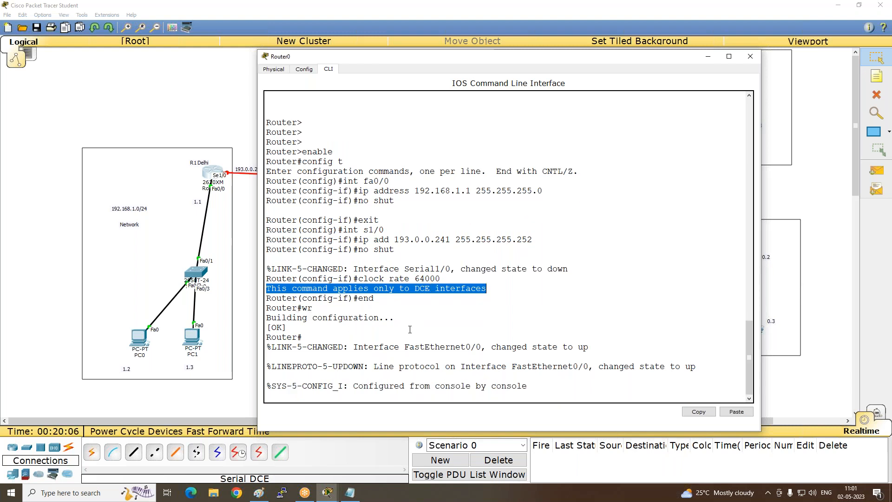
key("Return")
key("Return")
key("Return")
key("Return")
key("Return")
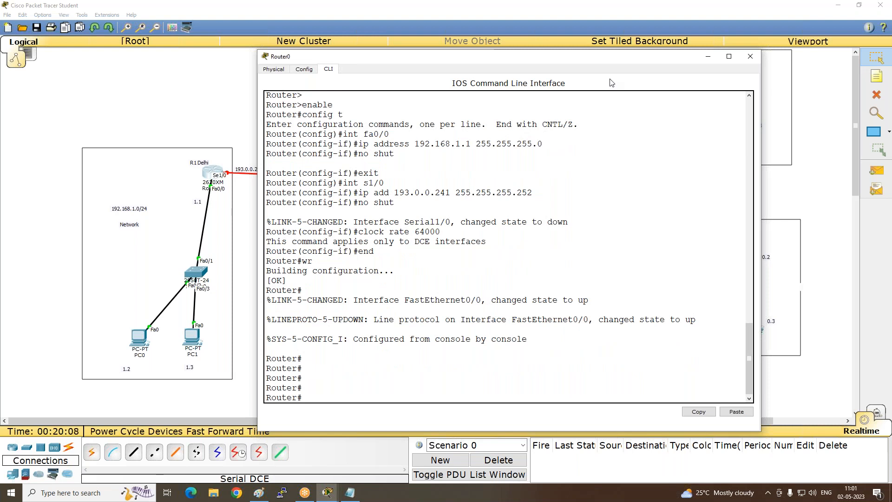
left_click(708, 57)
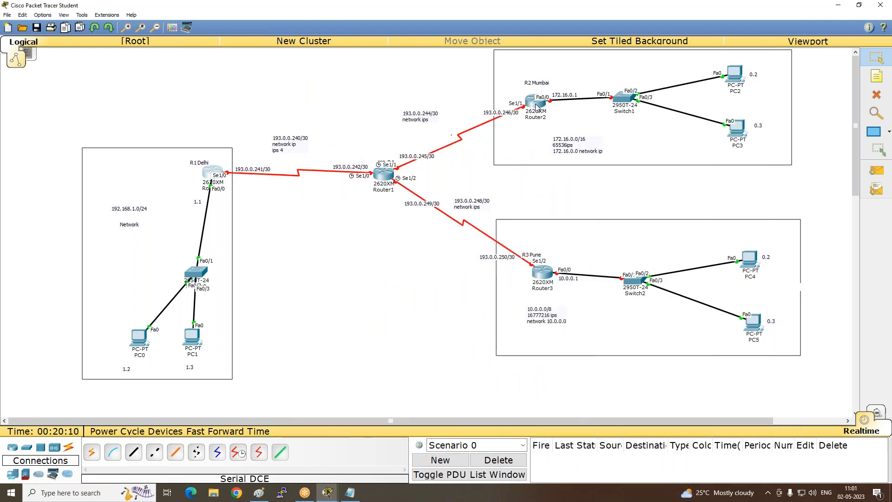
- Open Router2's command line and answer n to the initial configuration dialog to reach the router prompt
left_click(537, 107)
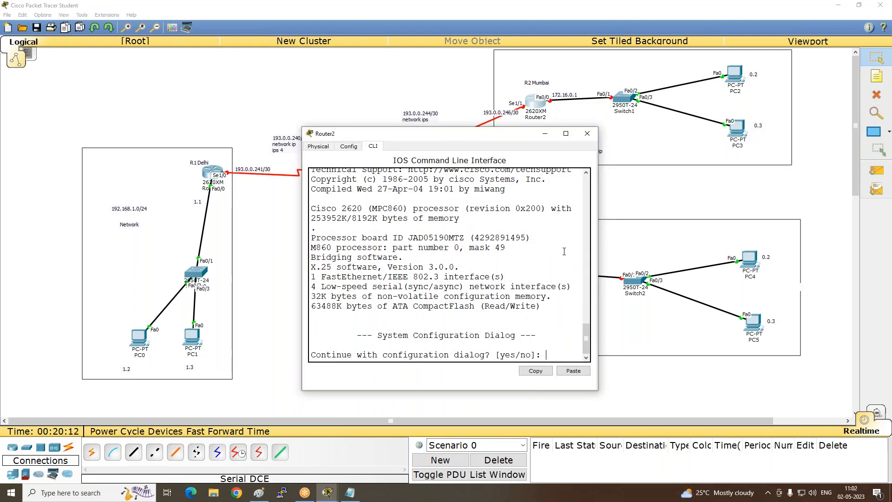
type("n")
key("Return")
key("Return")
key("Return")
key("Return")
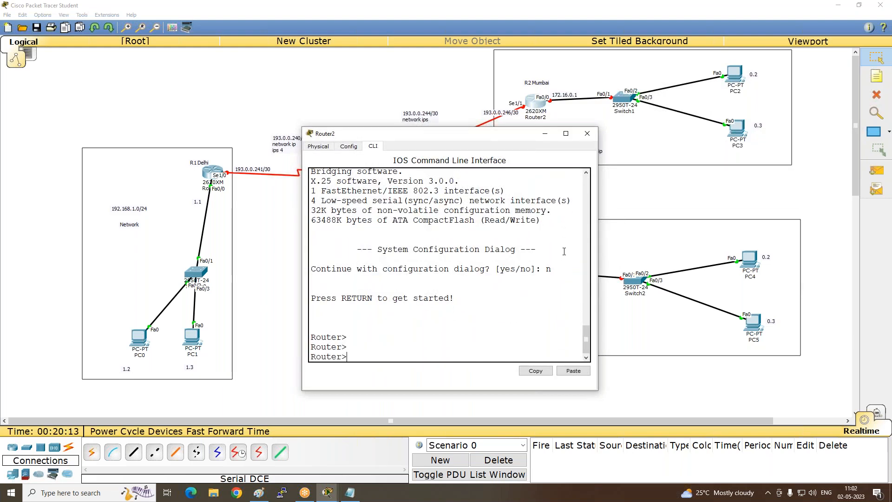
- Enter privileged mode and global configuration mode on Router2 with en and config t
type("en")
key("Return")
type("config t")
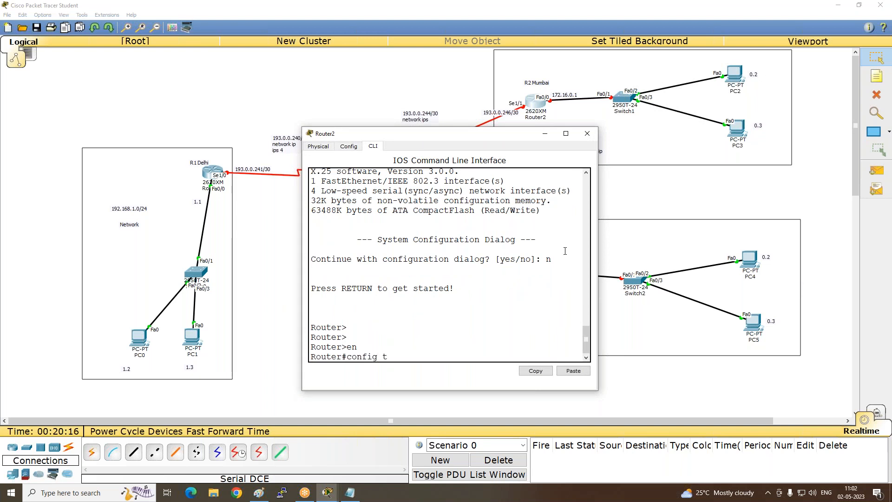
key("Return")
- Assign IP address 172.16.0.1 with mask 255.255.0.0 to Router2's interface fa0/0
key("Return")
key("Return")
type("int fa0/0")
key("Return")
type("ip add 17")
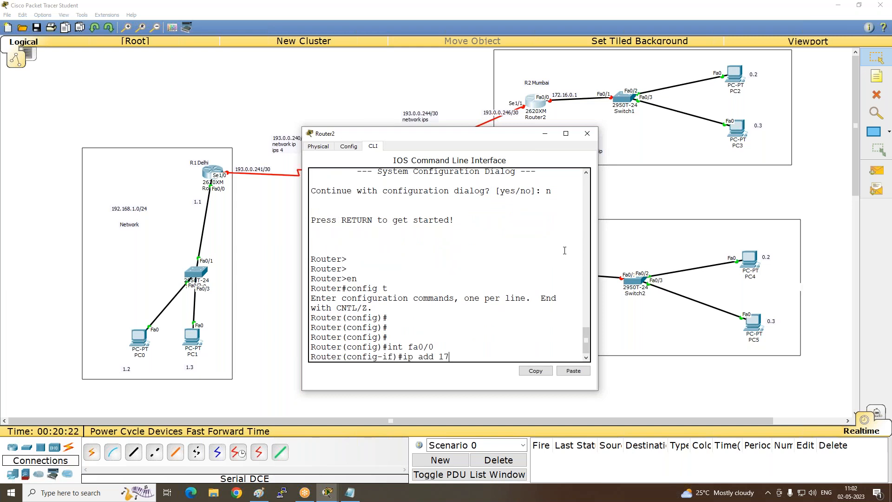
type("2.16.0.1 255.255.0.0")
key("Return")
- Enable Router2's fa0/0 interface with no shut, and reposition and enlarge the router's command-line window
type("no shut")
key("Return")
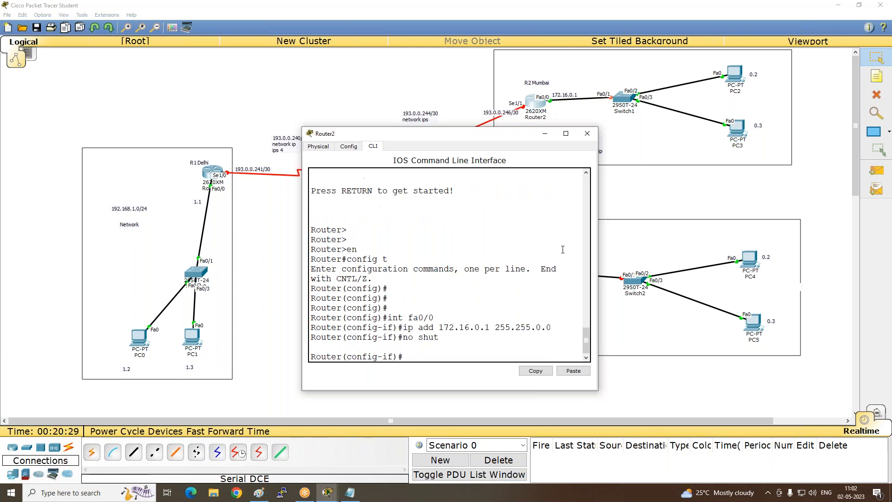
left_click_drag(391, 133, 196, 62)
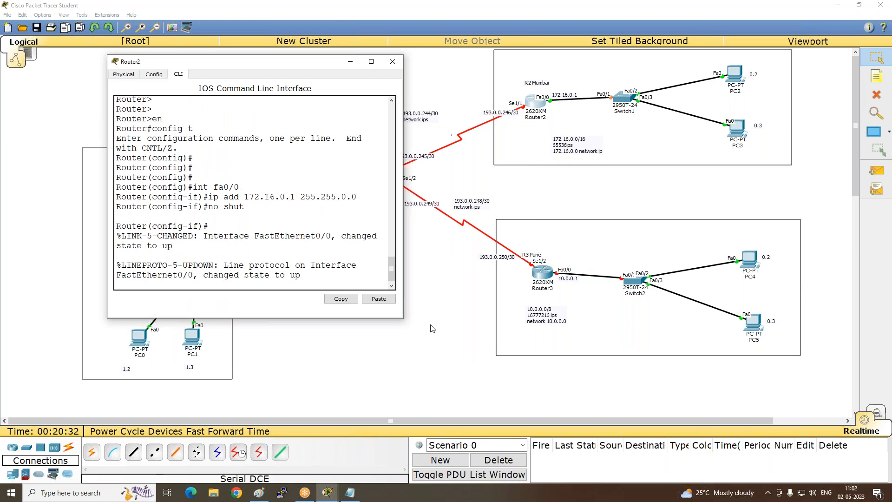
left_click_drag(403, 318, 553, 382)
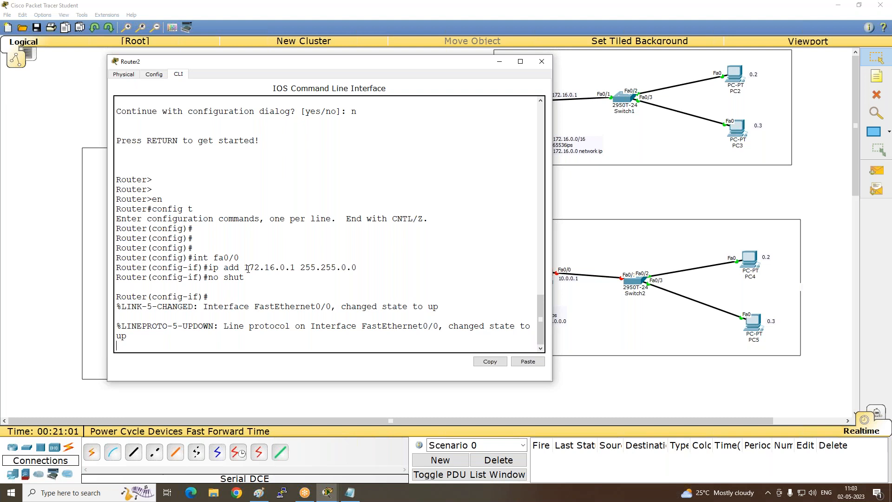
- Assign IP address 193.0.0.246 with mask 255.255.255.252 to Router2's serial interface s1/1, with the command-line window moved clear of the topology
key("Return")
key("Return")
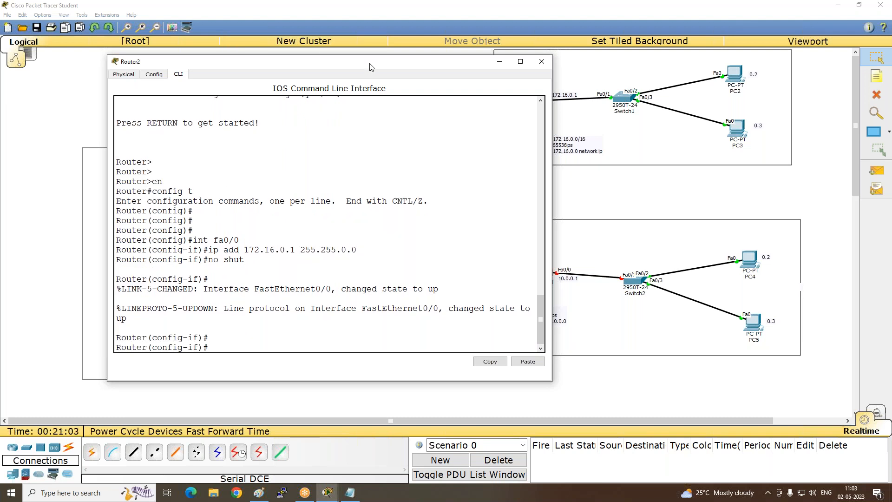
left_click_drag(347, 62, 253, 49)
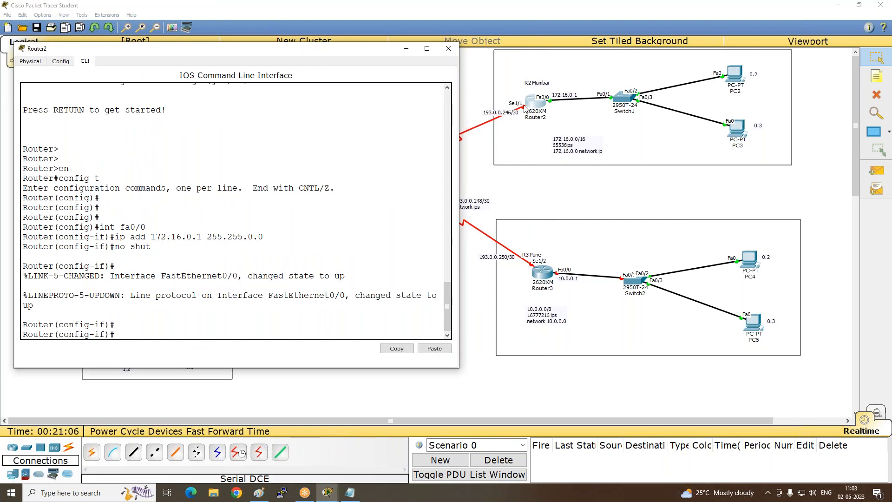
type("int s1/1")
key("Return")
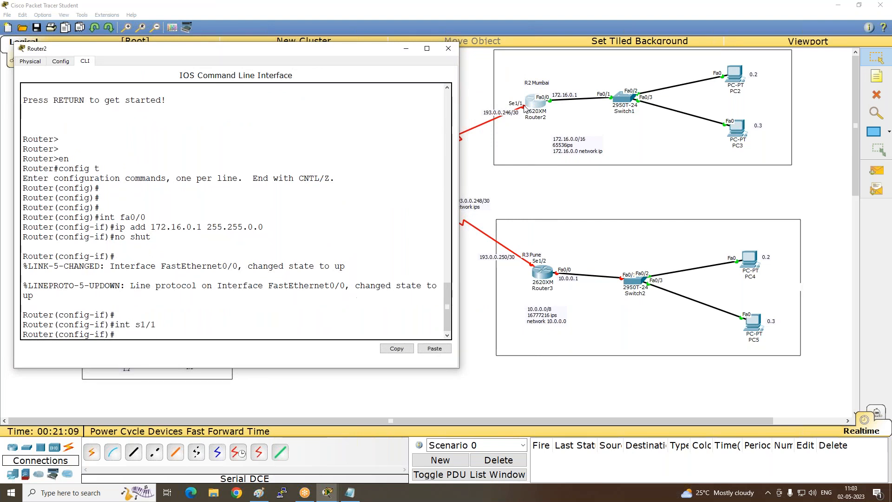
type("ip add ")
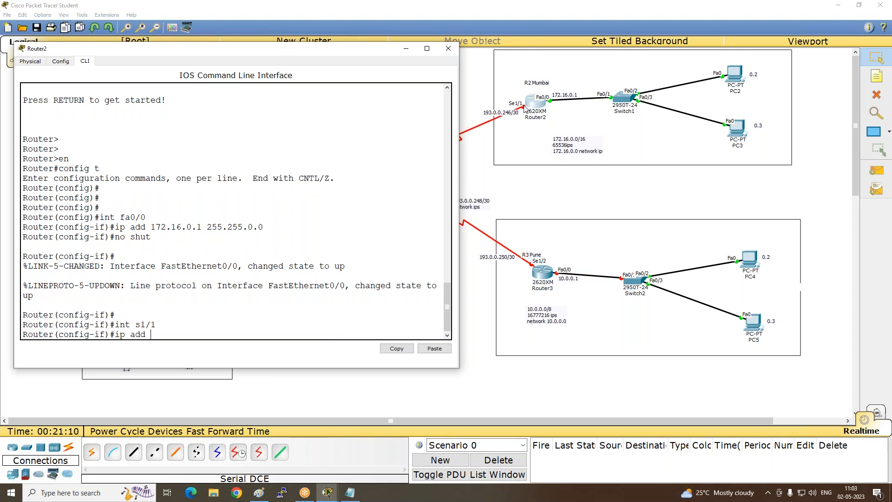
type("193.0.0.246 255.255.255.252")
key("Return")
- Enable Router2's s1/1 interface with no shut
type("no shut")
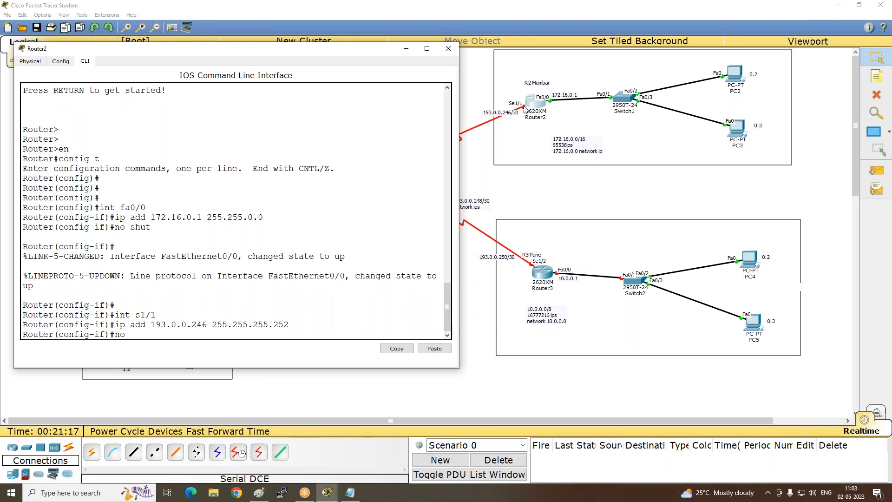
key("Return")
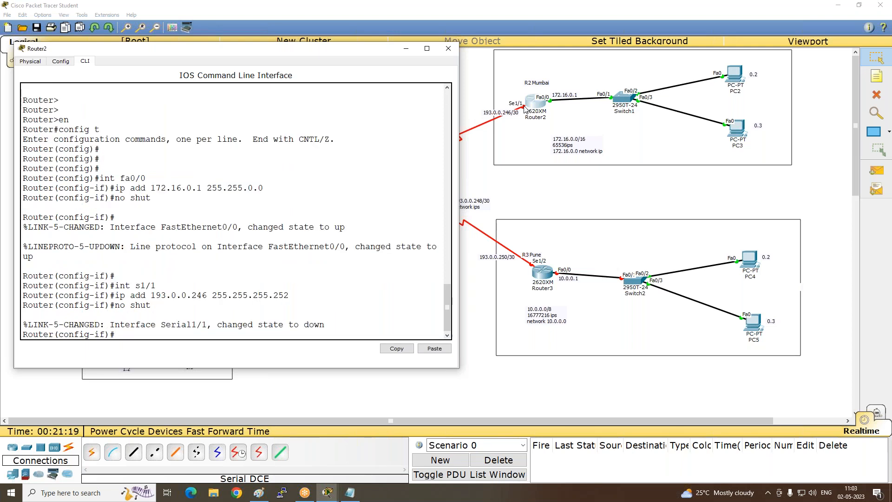
key("Return")
key("Return")
- Try to set a clock rate of 64000 on Router2's s1/1 interface
type("clock ra")
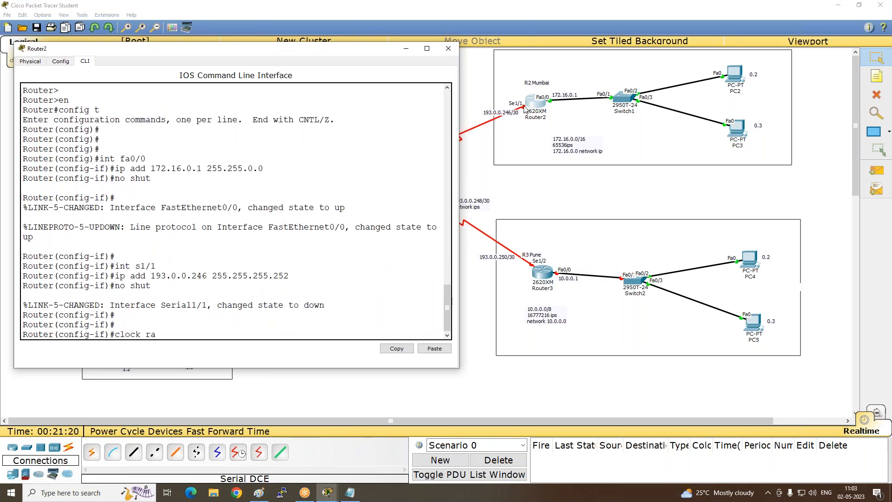
type("te 64000")
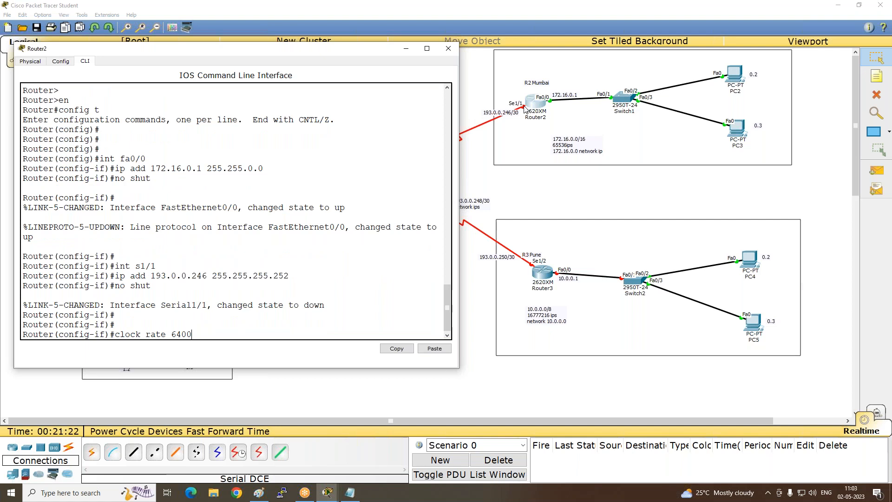
key("Return")
key("Return")
key("Return")
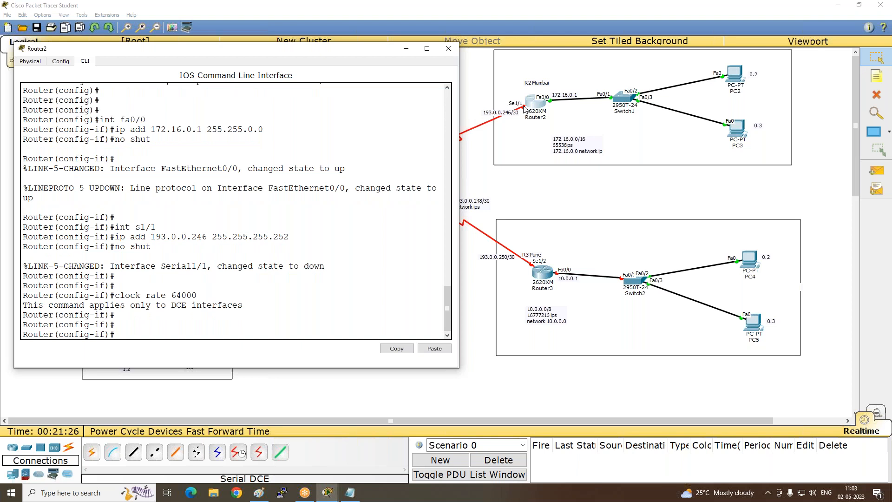
key("Return")
key("Return")
- Leave Router2's configuration mode with end, save the configuration with wr, and minimize the router's window
type("end")
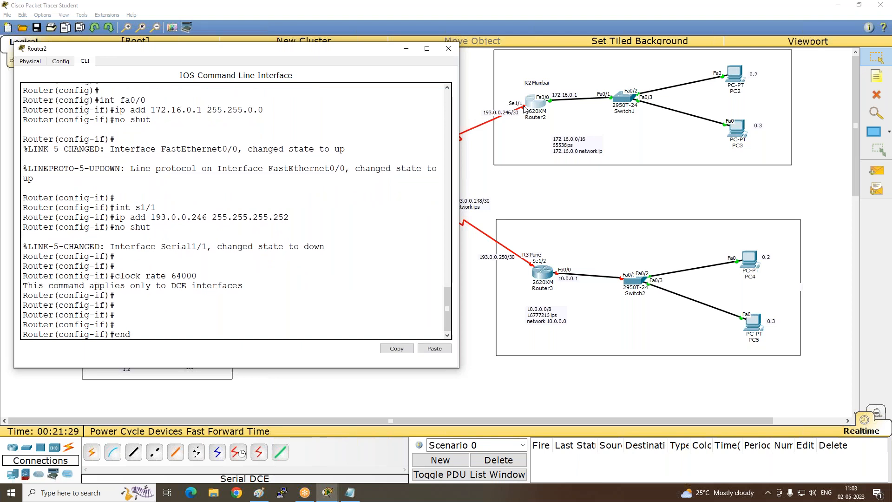
key("Return")
key("Return")
key("Return")
key("Return")
key("Return")
key("Return")
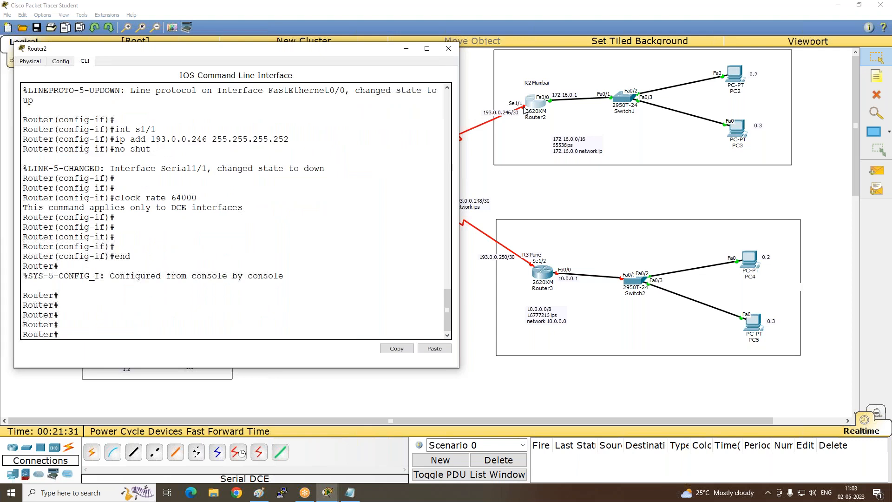
key("Return")
key("Return")
type("wr")
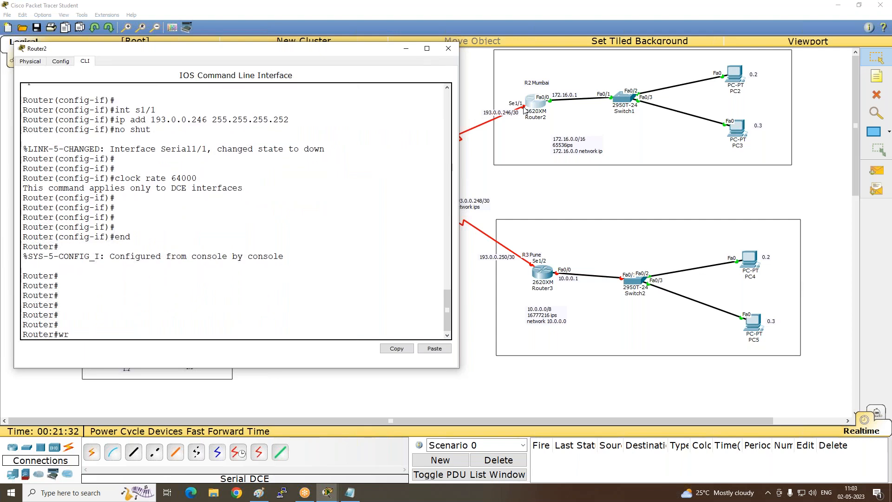
key("Return")
key("Return")
key("Return")
key("Return")
key("Return")
key("Return")
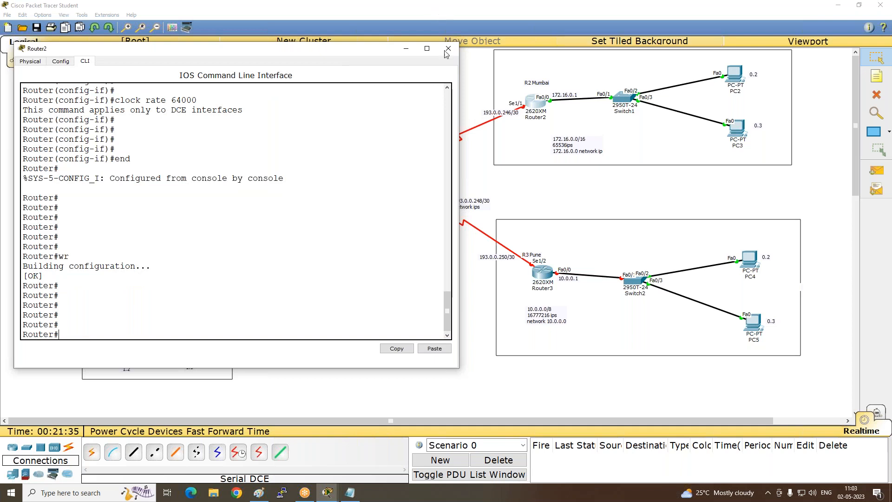
left_click(406, 48)
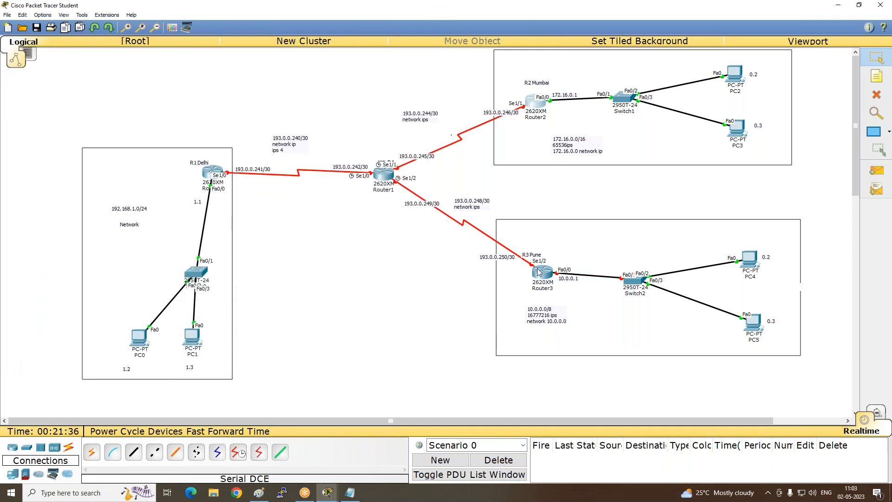
- Switch to the Notepad script, then move and narrow its window so the R3 Pune network stays visible
left_click(350, 492)
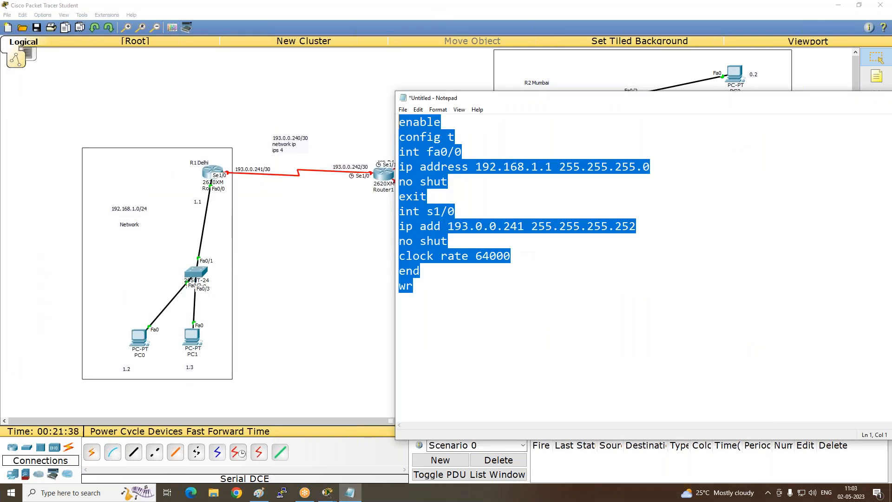
left_click_drag(700, 101, 428, 60)
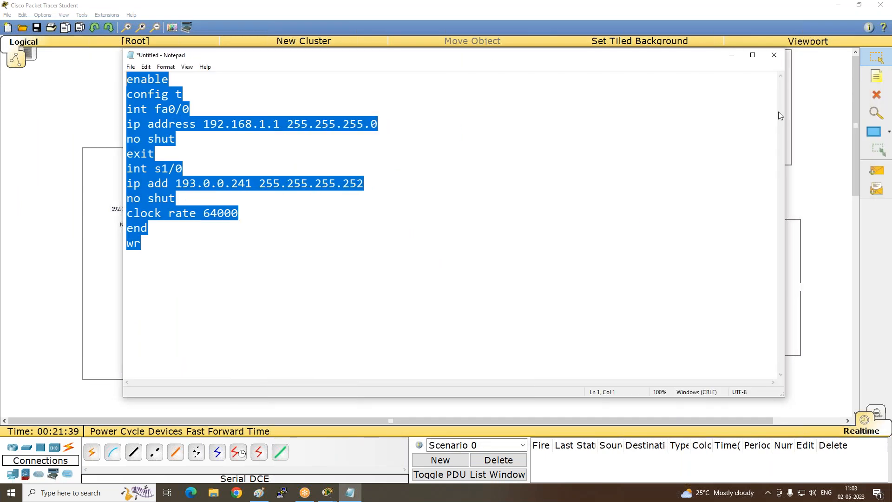
left_click_drag(785, 115, 445, 114)
left_click(264, 112)
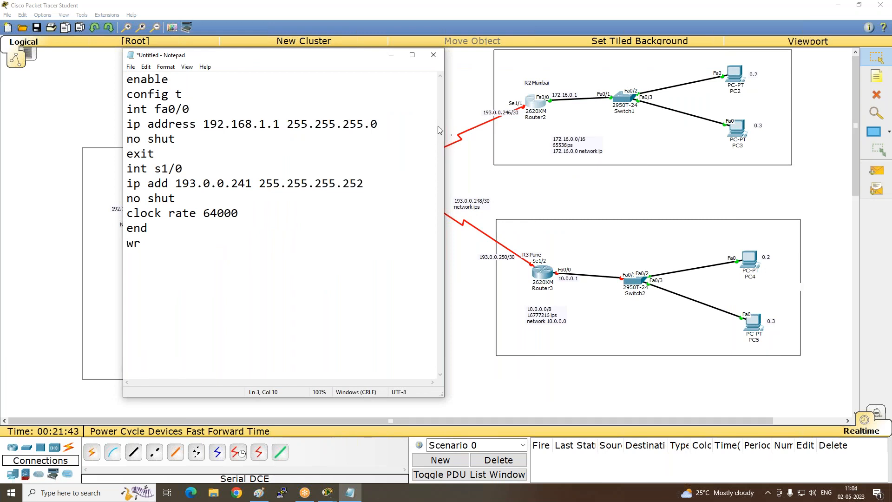
- Change the script's fa0/0 address line to 10.0.0.1 with mask 255.0.0.0
left_click(385, 119)
key("BackSpace")
key("BackSpace")
key("BackSpace")
key("BackSpace")
key("BackSpace")
key("BackSpace")
key("BackSpace")
key("BackSpace")
key("BackSpace")
key("BackSpace")
key("BackSpace")
key("BackSpace")
key("BackSpace")
key("BackSpace")
key("BackSpace")
key("BackSpace")
key("BackSpace")
key("BackSpace")
key("BackSpace")
key("BackSpace")
key("BackSpace")
type("0.0.0.1 ")
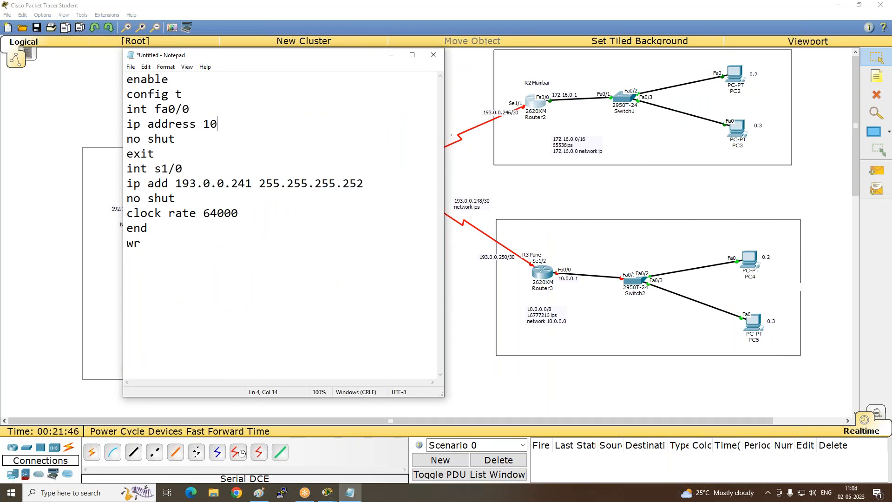
type("255.0.0.0")
- Change the serial interface line in the script to int s1/2
key("Down")
key("Down")
key("Right")
key("Right")
key("Right")
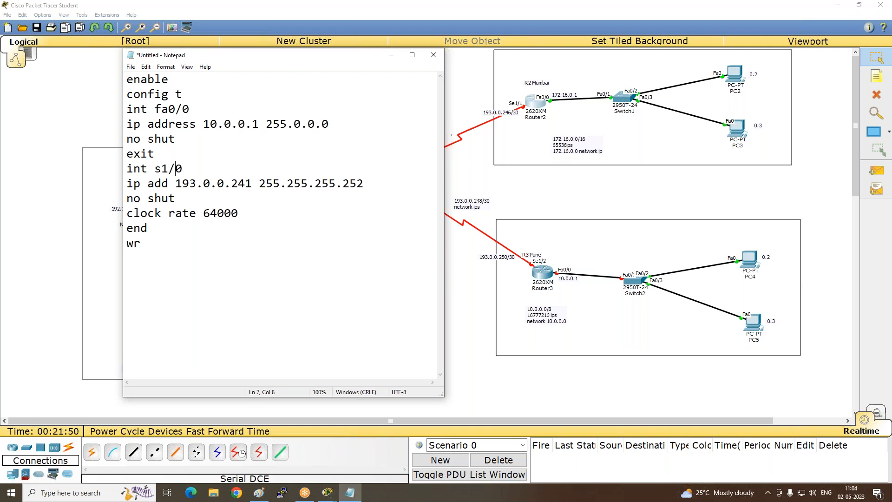
key("BackSpace")
type("2")
- Change the serial IP address in the script to 193.0.0.250
key("Right")
key("Right")
key("Right")
key("Right")
key("Right")
key("Right")
key("BackSpace")
key("BackSpace")
type("50")
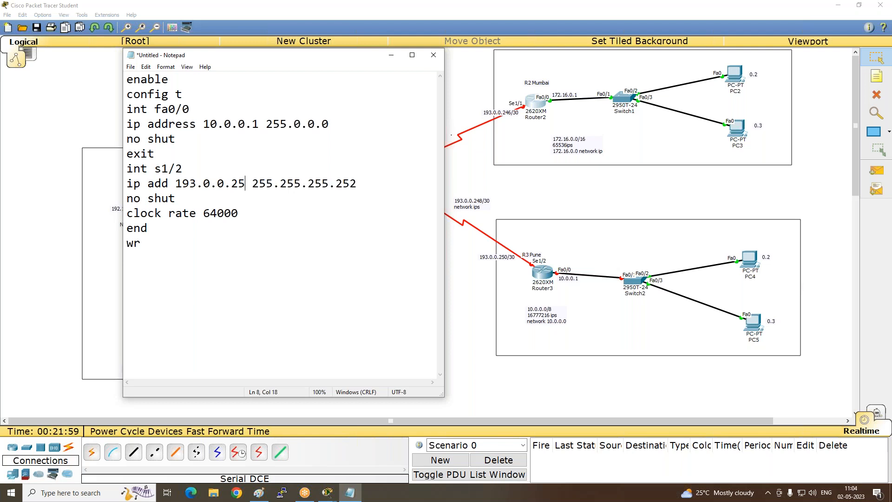
- Copy the entire edited script from enable to wr and minimize Notepad
key("Down")
key("Down")
key("Down")
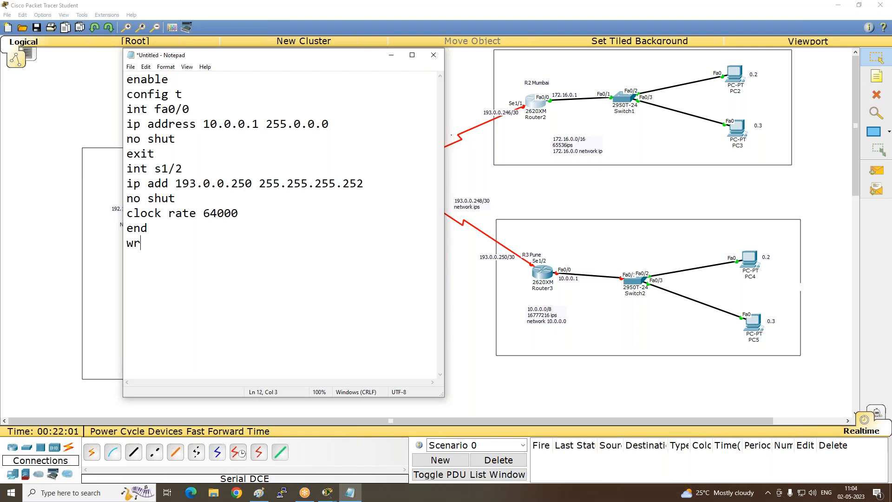
left_click_drag(154, 279, 125, 83)
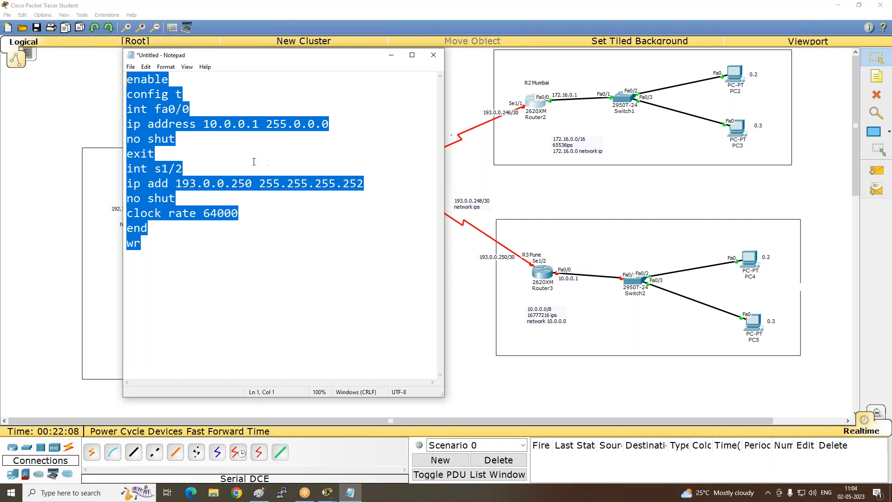
left_click(391, 55)
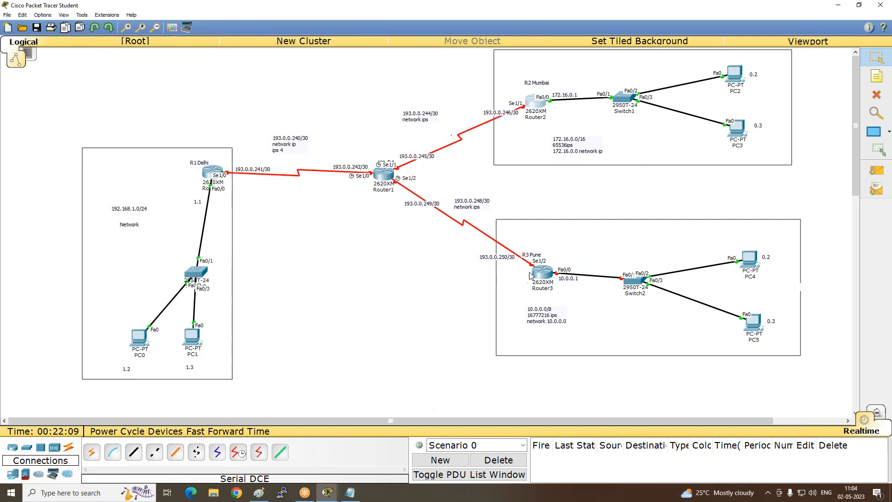
- Open Router3's command line and decline the initial configuration dialog to reach the router prompt
left_click(543, 275)
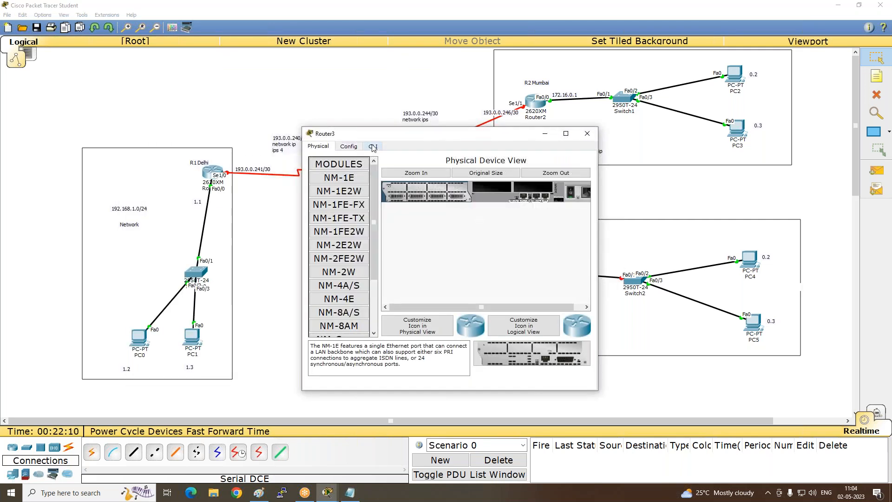
left_click(373, 146)
type("no")
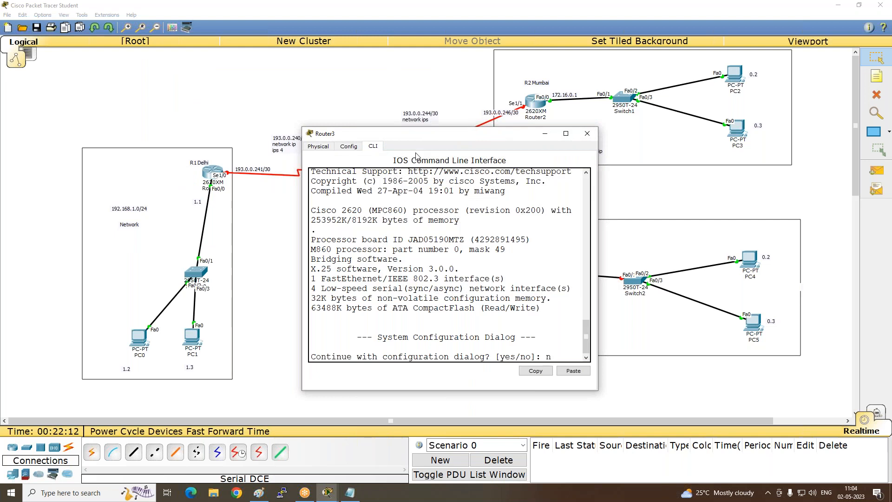
key("Return")
key("Return")
key("Return")
key("Return")
- Paste the copied script into Router3's command line to configure fa0/0 and s1/2, then minimize the router's window
right_click(484, 301)
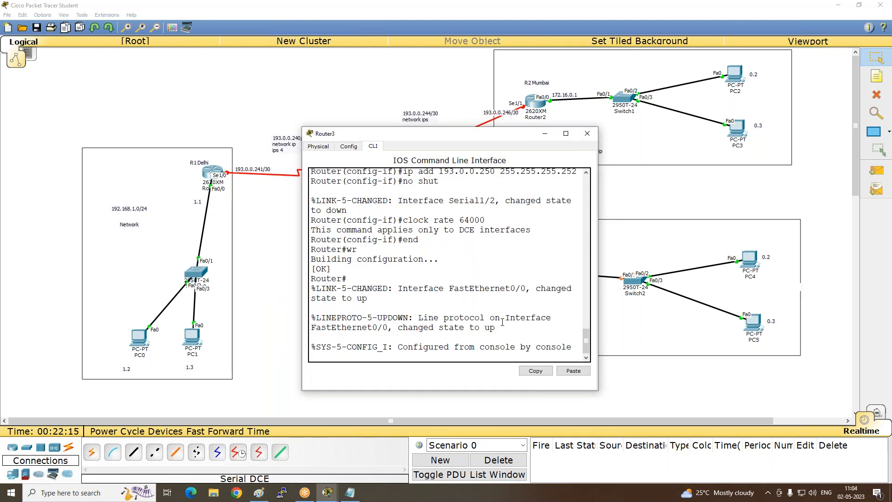
key("Return")
key("Return")
key("Return")
key("Return")
key("Return")
key("Return")
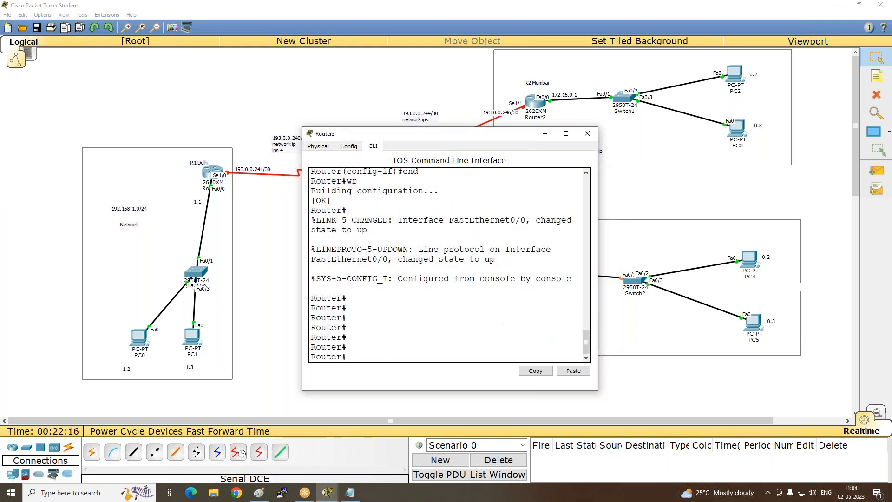
left_click(546, 133)
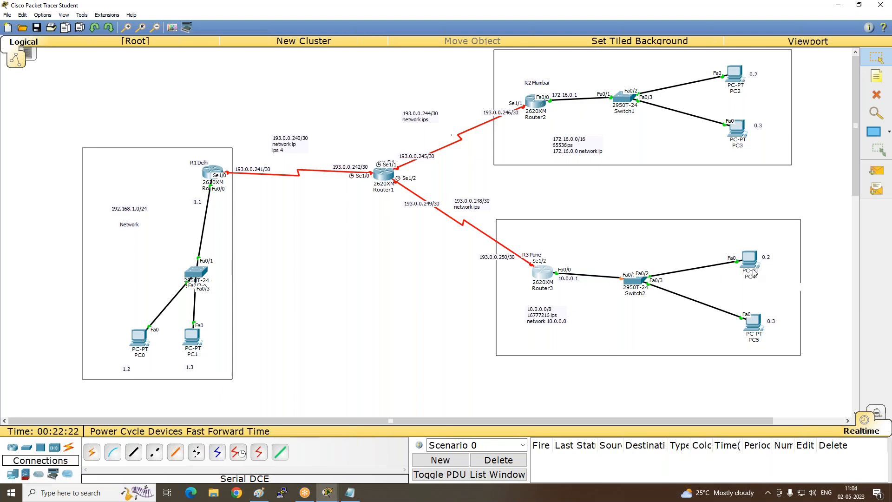
- In the Notepad script, move the window aside, remove every line below config t, and add int s1/0
mouse_move(757, 269)
mouse_move(385, 176)
left_click(352, 492)
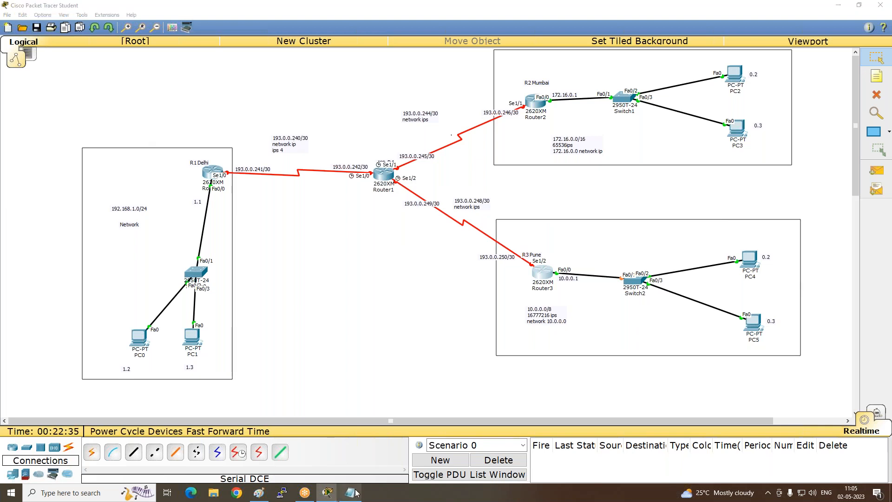
left_click_drag(262, 62, 664, 53)
left_click(580, 139)
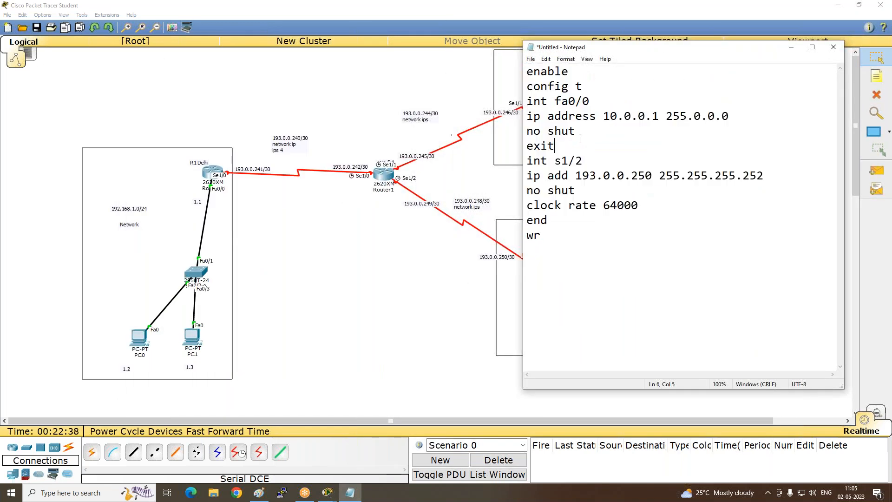
left_click_drag(575, 134, 529, 99)
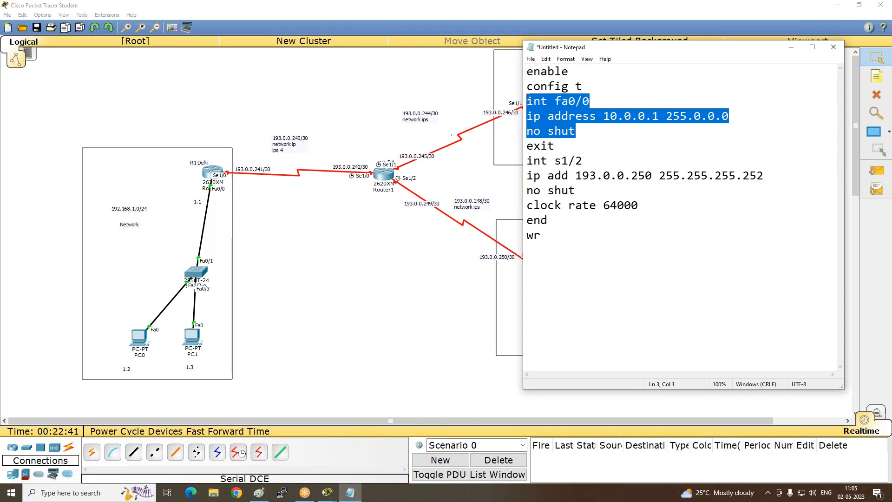
left_click_drag(557, 234, 513, 99)
key("ctrl+x")
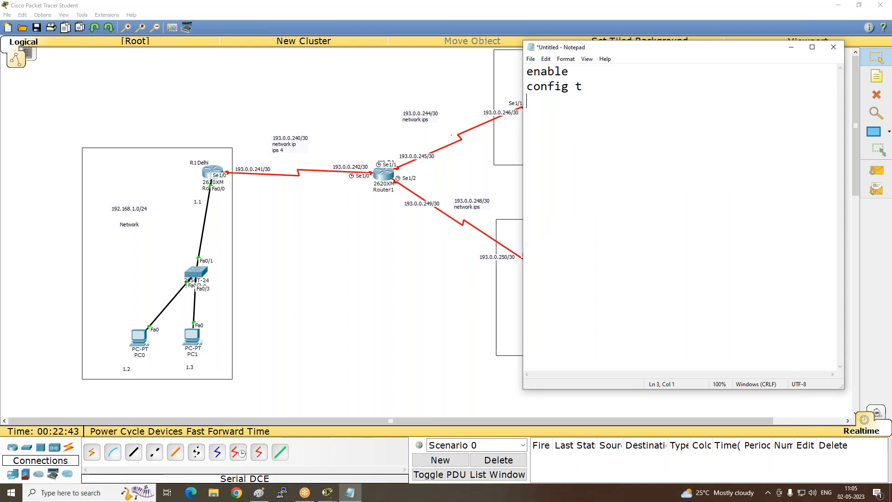
type("int s1/0")
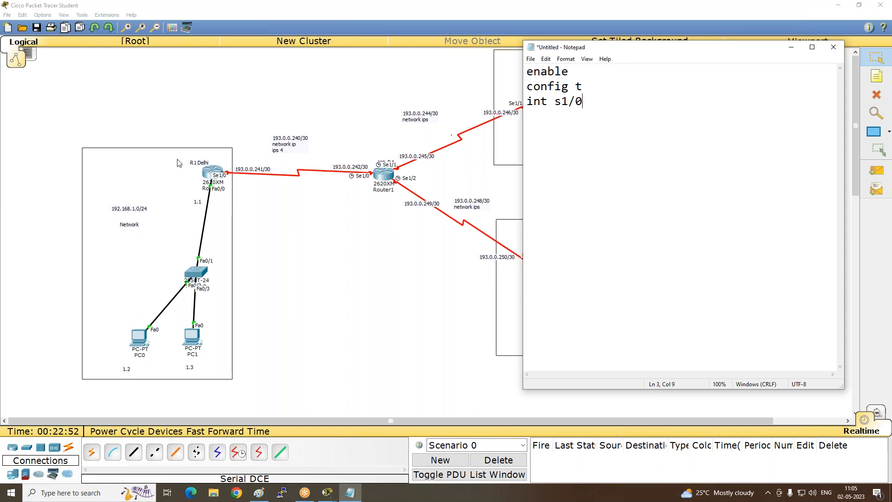
- Switch to Paint to examine the CCNA LAB 2 diagram's serial links around the ISP router, and return to the Notepad script
left_click(254, 497)
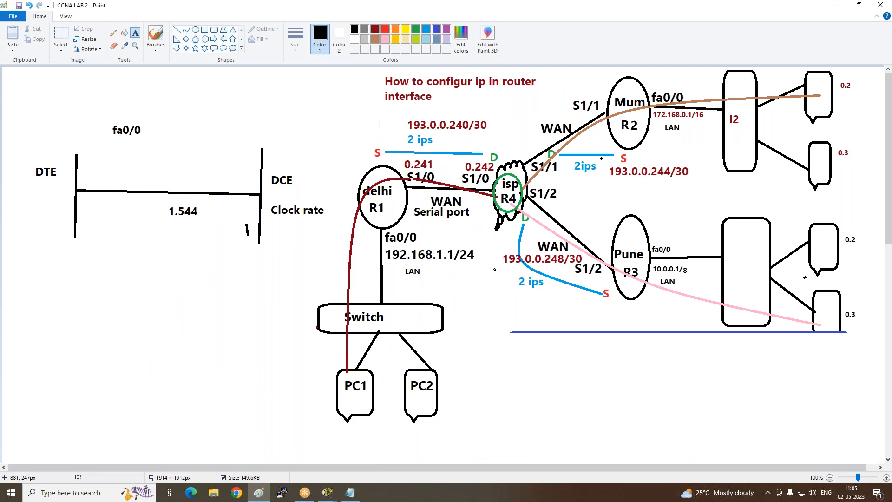
left_click(691, 15)
left_click(841, 8)
left_click(840, 8)
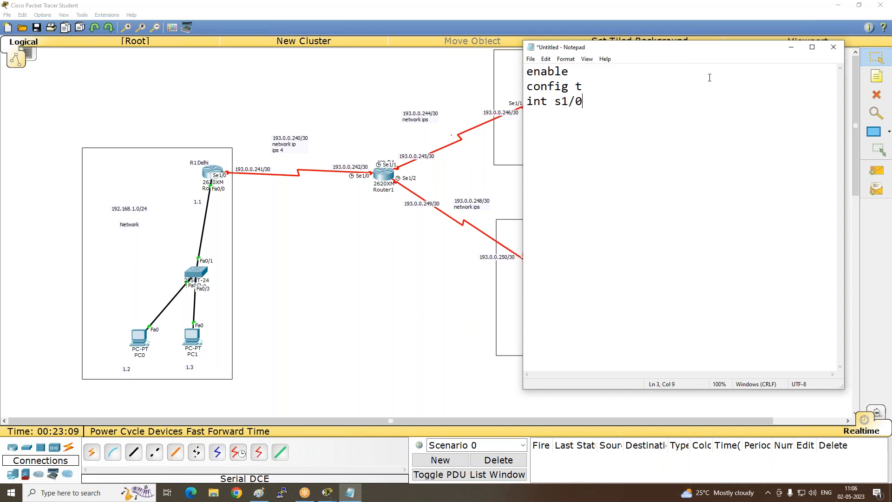
- Under int s1/0 in the Notepad script, add the line ip add 193.0.0.242 255.255.255.252
type("ip add 193.0.0.242")
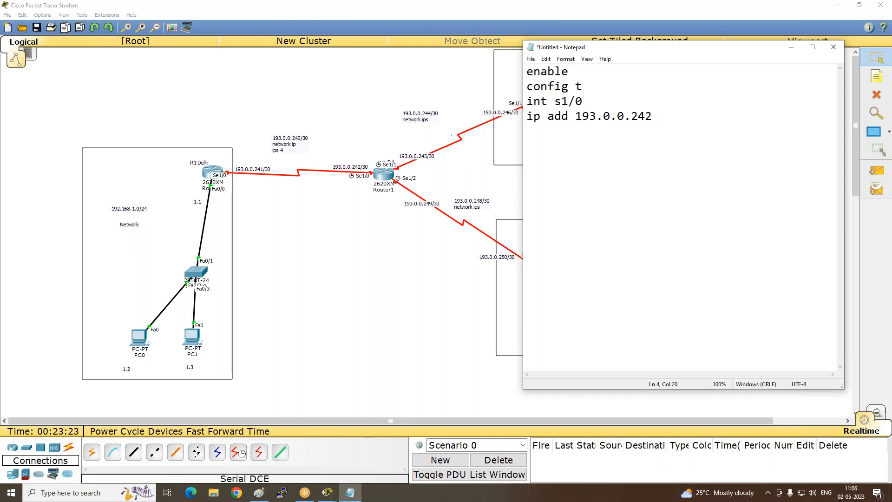
type("255.")
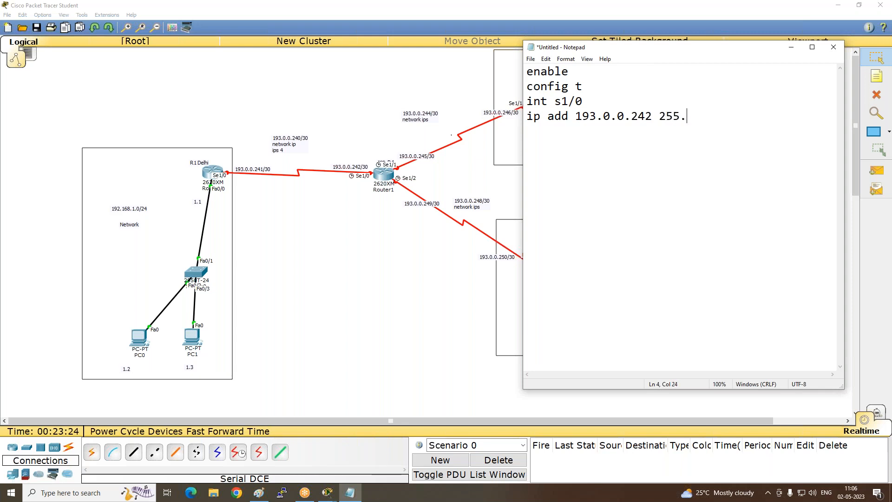
type("255.255.252")
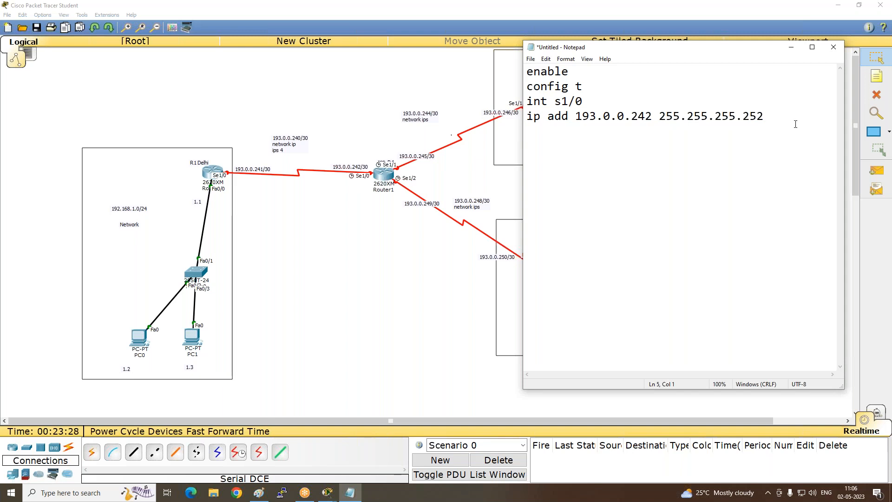
- Complete the s1/0 block of the script with the lines clock rate 64000, no shut and exit
type("clock rate 64000 ")
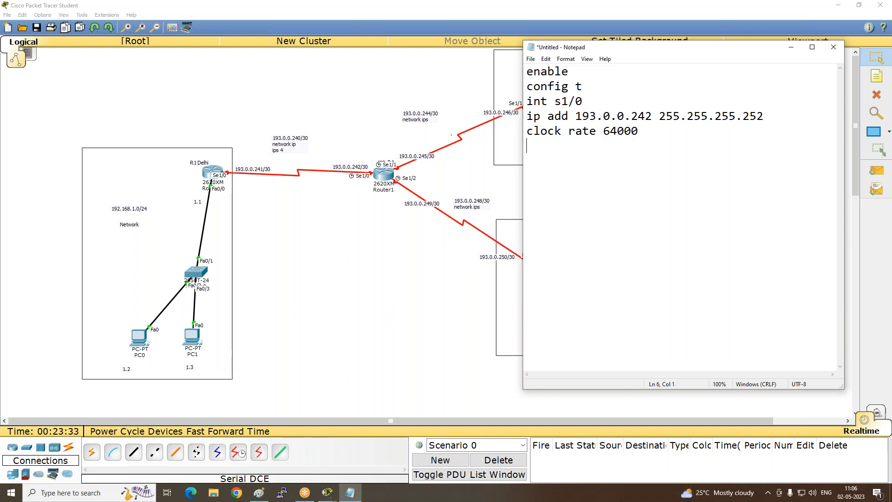
type("no shut")
key("Return")
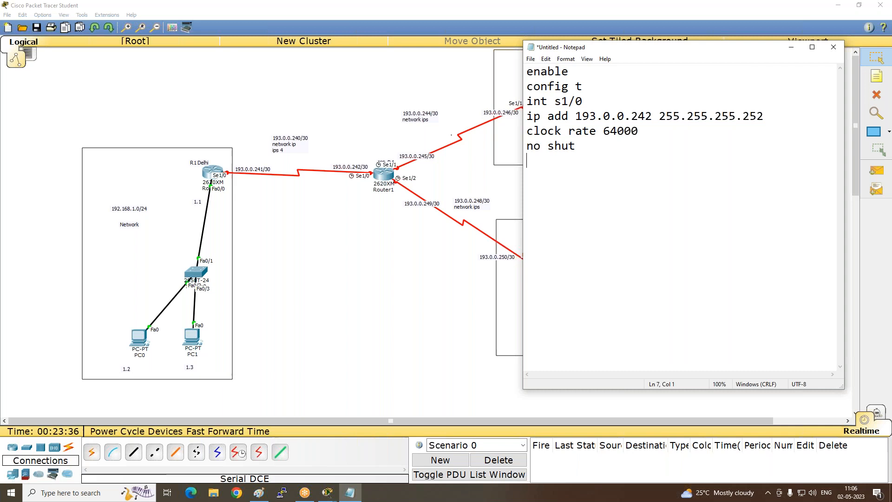
type("exiu")
key("BackSpace")
type("t ")
type("int s")
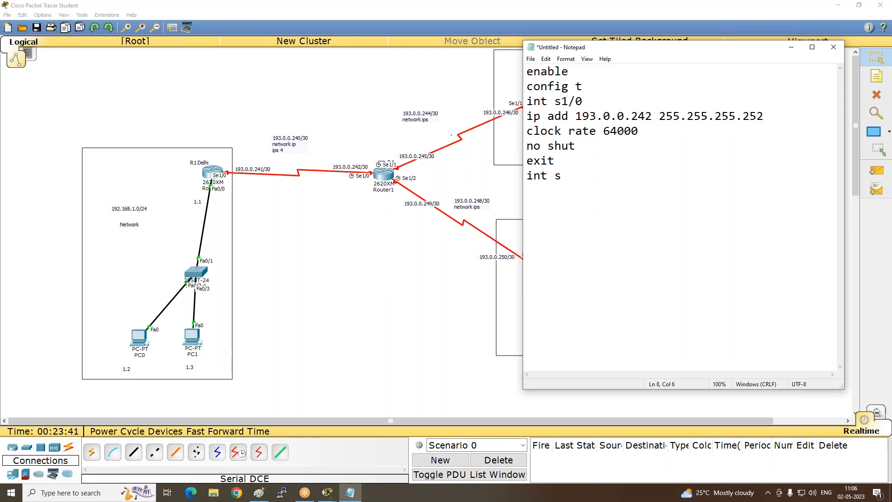
type("1/")
type("1 ")
type("ip add ")
type("193")
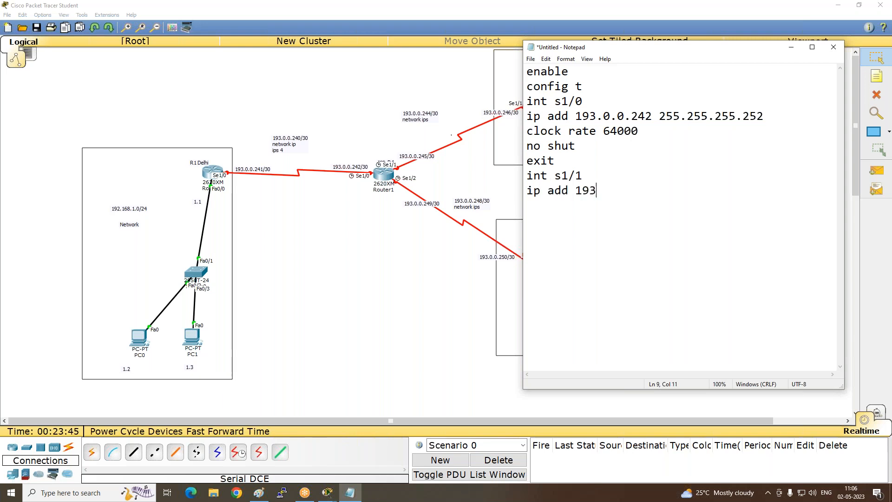
type(".0.0.245 255.25")
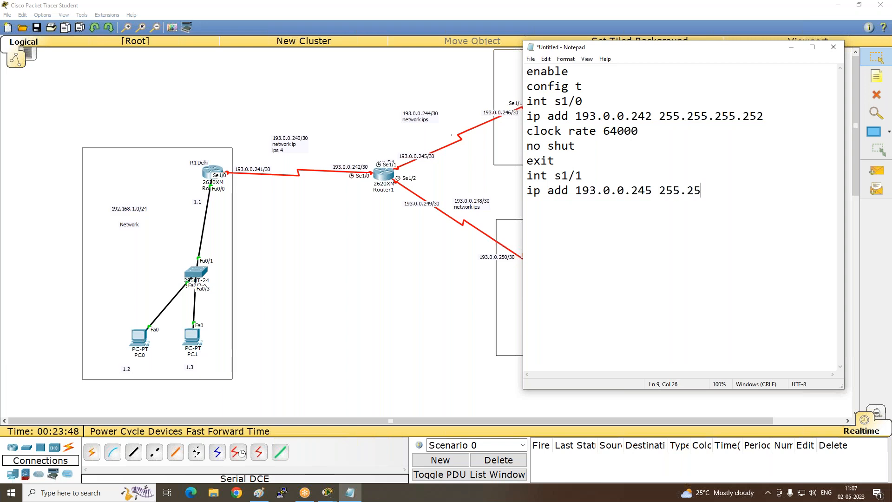
type("5.255.252")
- Add int s1/1 to the script with the address line ip add 193.0.0.245 255.255.255.252
key("Return")
- Complete the s1/1 block with no shut, clock rate 64000 and exit, correcting the misspelled clock command
type("no shut")
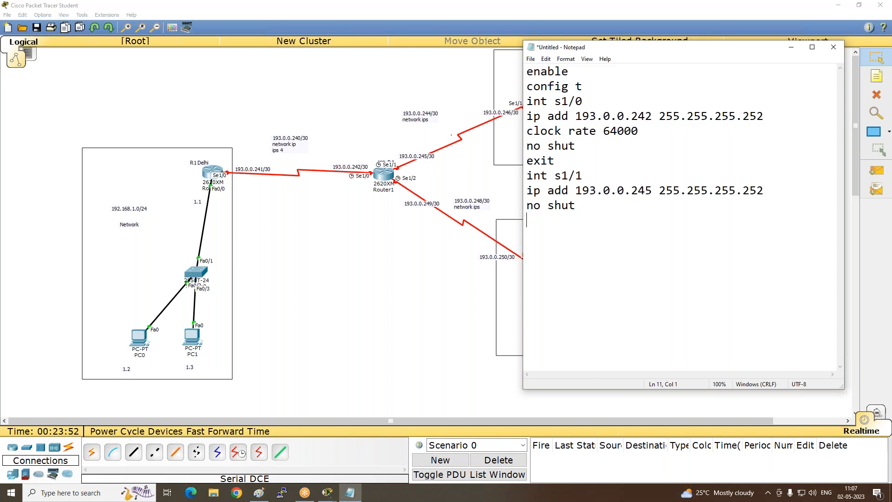
key("Return")
type("clcokrate 64000 ")
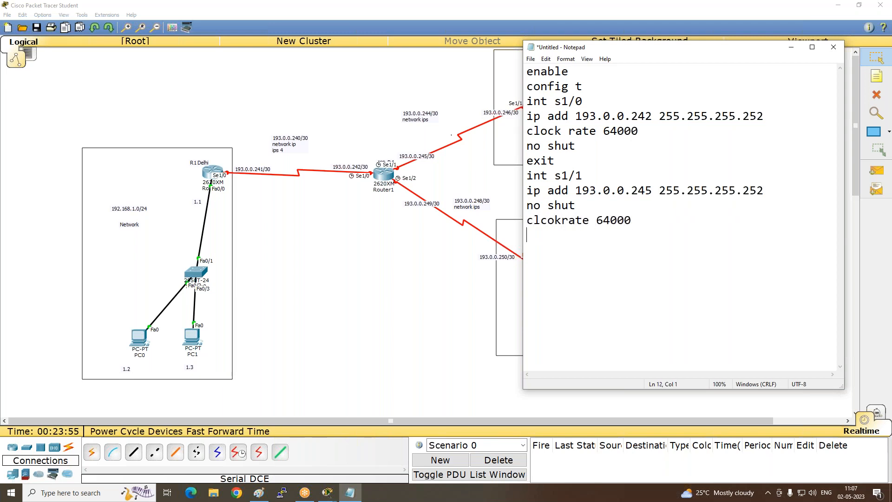
type("exit")
key("Right")
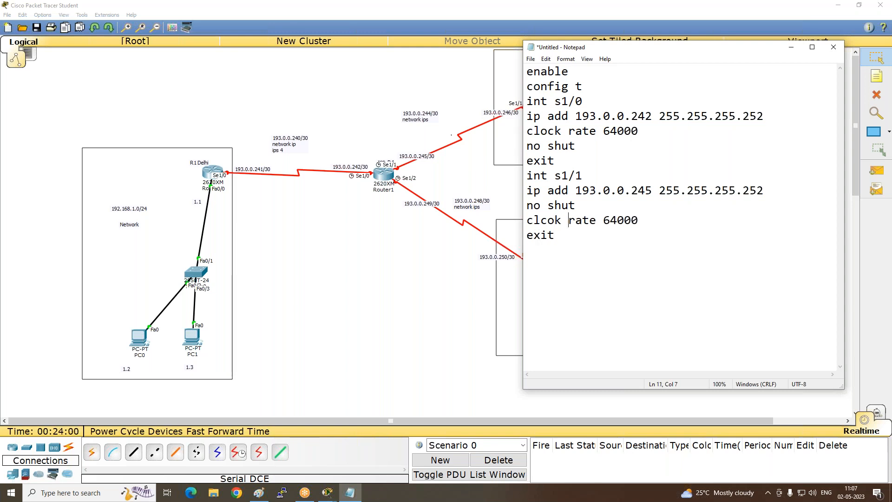
key("BackSpace")
key("BackSpace")
key("BackSpace")
key("BackSpace")
type("ock")
key("Return")
- Add int s1/2 to the script with the address line ip add 193.0.0.249 255.255.255.252
type("int s1")
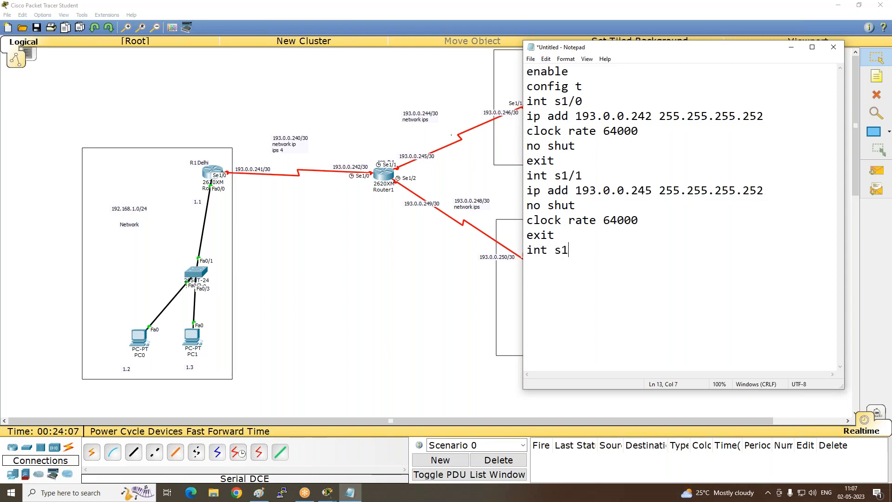
type("/2")
key("Return")
type("ip add 193.0.0.249 ")
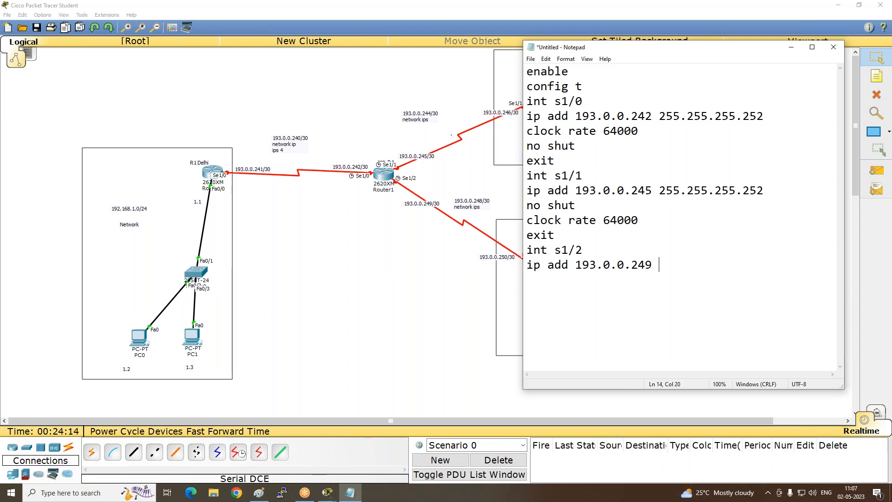
type("255.255.255.252 ")
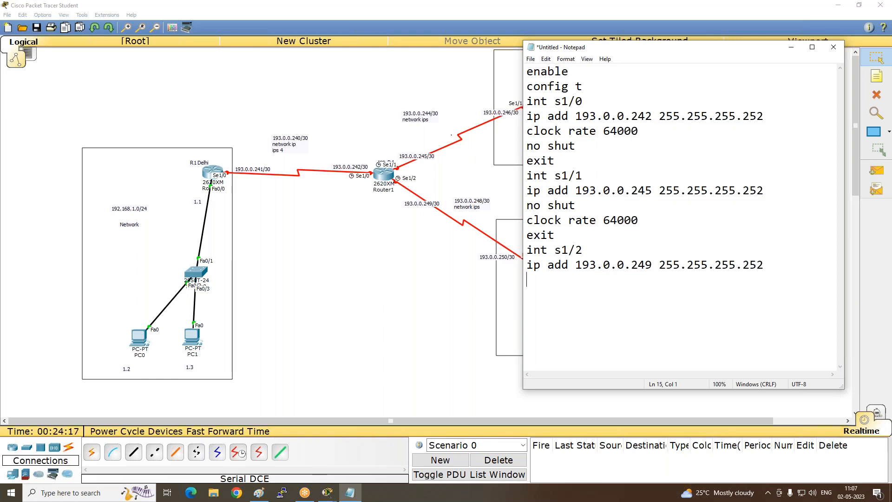
type("np shut")
- Finish the script with the lines no shut, clock rate 64000, end and wr
key("BackSpace")
key("BackSpace")
key("BackSpace")
key("BackSpace")
key("BackSpace")
key("BackSpace")
key("BackSpace")
key("BackSpace")
type("o shut ")
type("clock ra")
type("te 640")
type("00")
key("Return")
type("end")
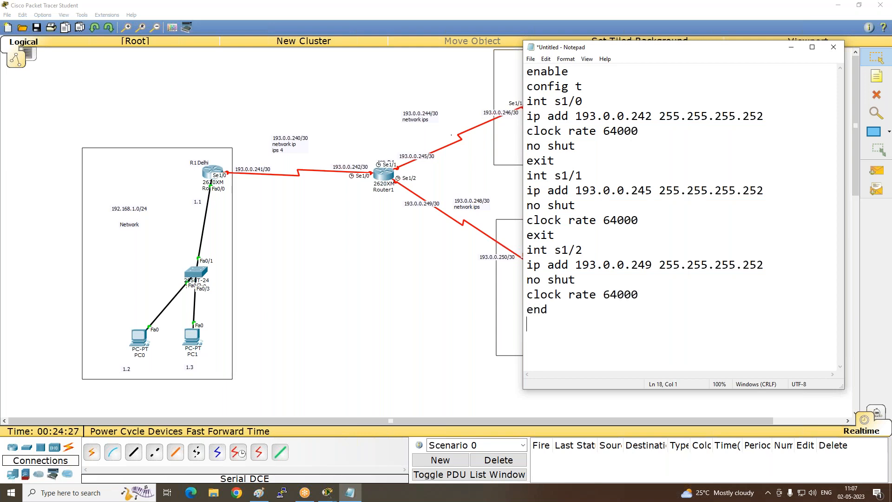
key("Return")
type("wr")
- Copy the whole Notepad script, then open Router1's command line in Packet Tracer and decline the initial configuration dialog
left_click_drag(538, 360, 513, 23)
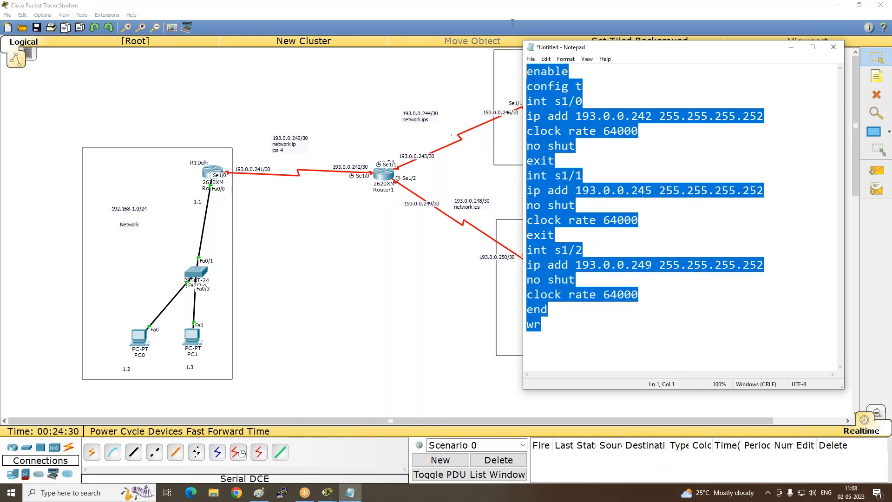
left_click(386, 175)
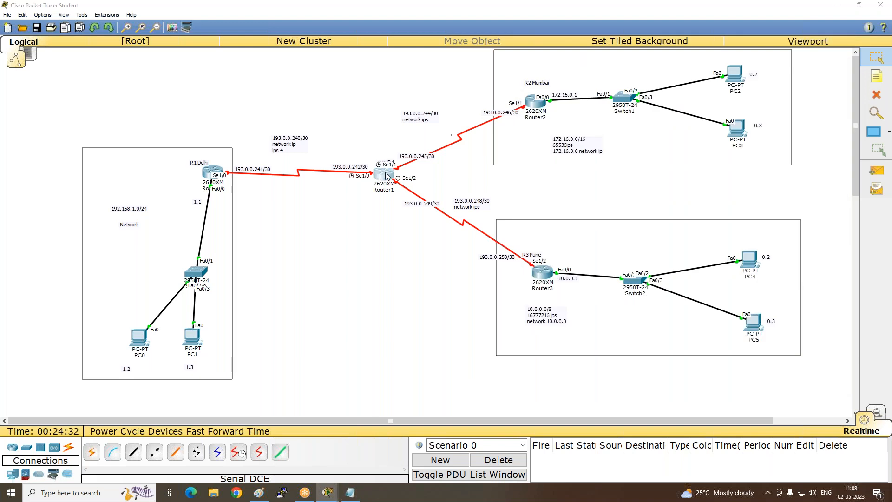
left_click(372, 147)
type("no")
key("Return")
key("Return")
key("Return")
key("Return")
key("Return")
key("Return")
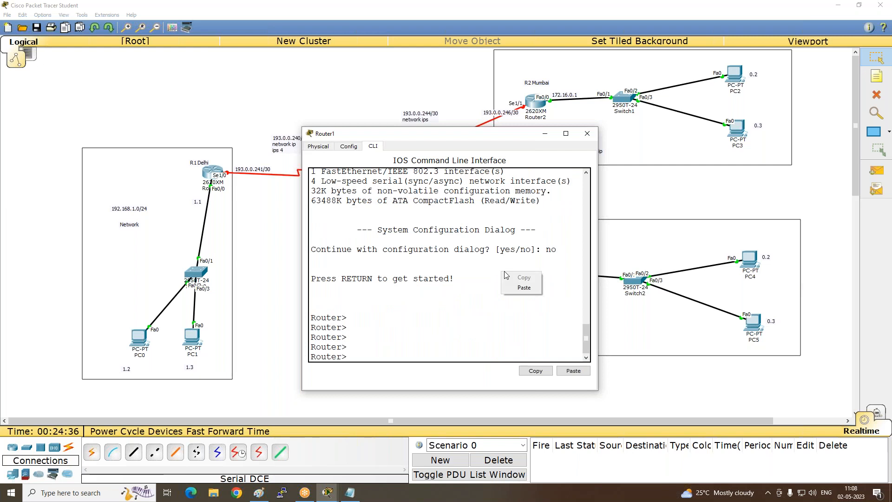
- Paste the copied script into Router1's command line to configure s1/0, s1/1 and s1/2, and minimize the router's window
left_click(524, 288)
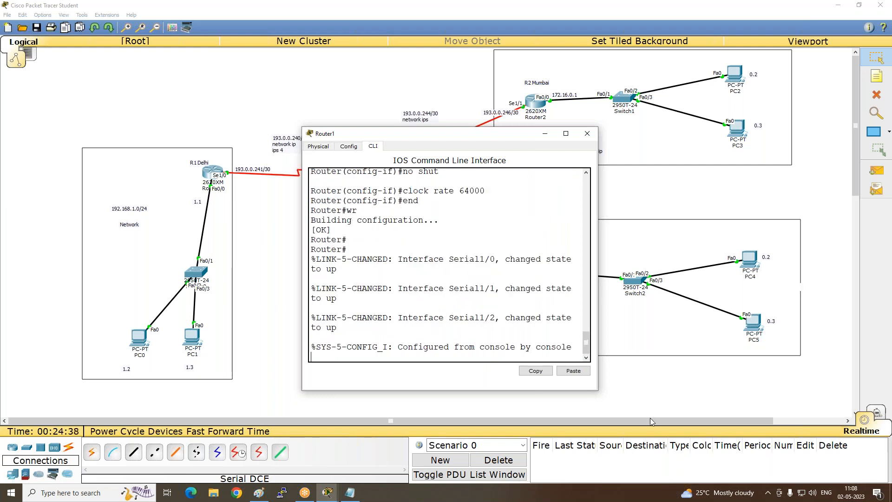
left_click(545, 133)
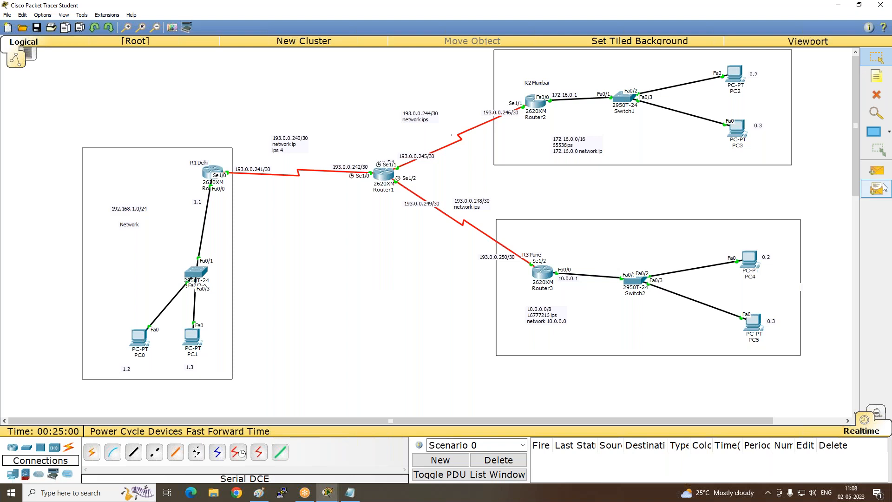
- Switch to the CCNA LAB 2 diagram in Paint and draw a red curve from the 192.168.1.1/24 label to PC2
left_click(841, 7)
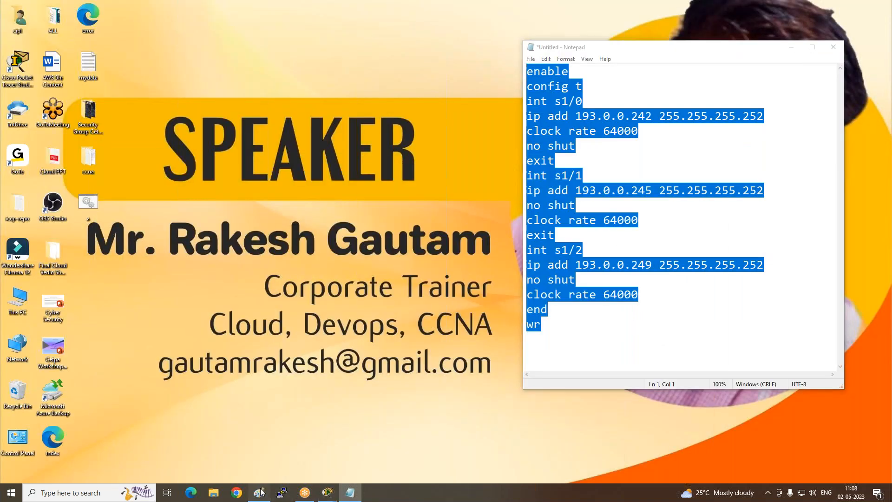
left_click(259, 493)
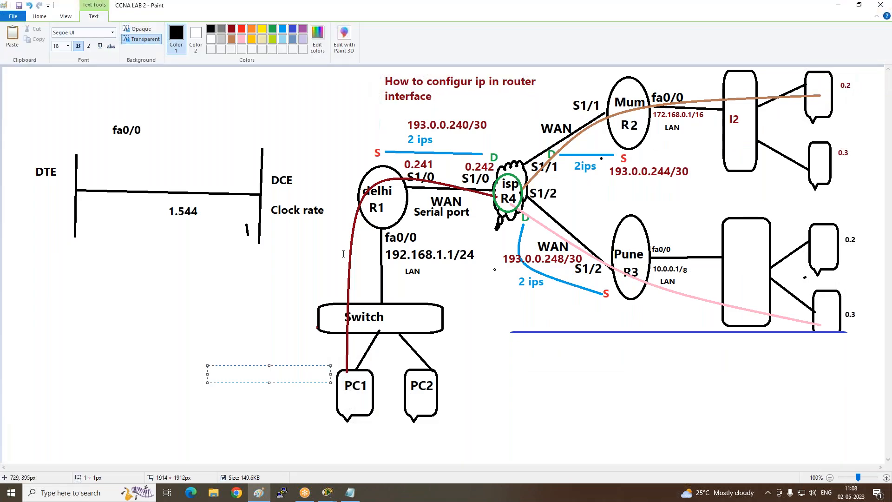
left_click(242, 29)
left_click(197, 90)
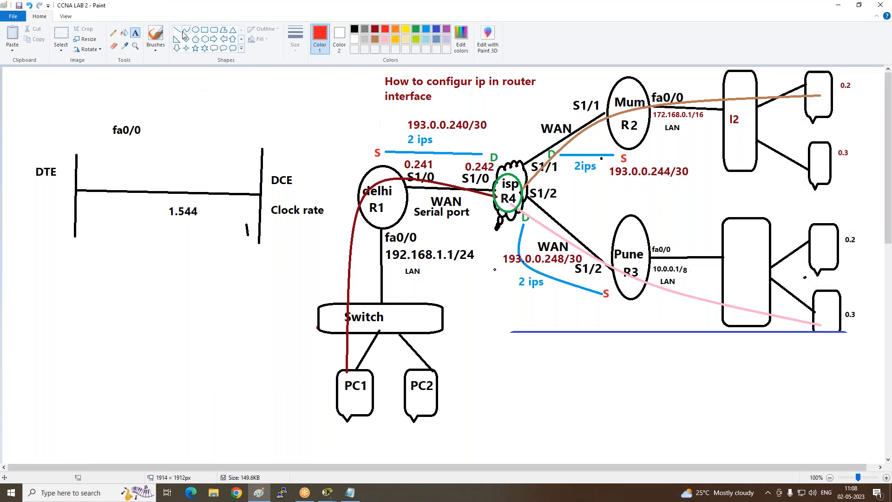
left_click(188, 31)
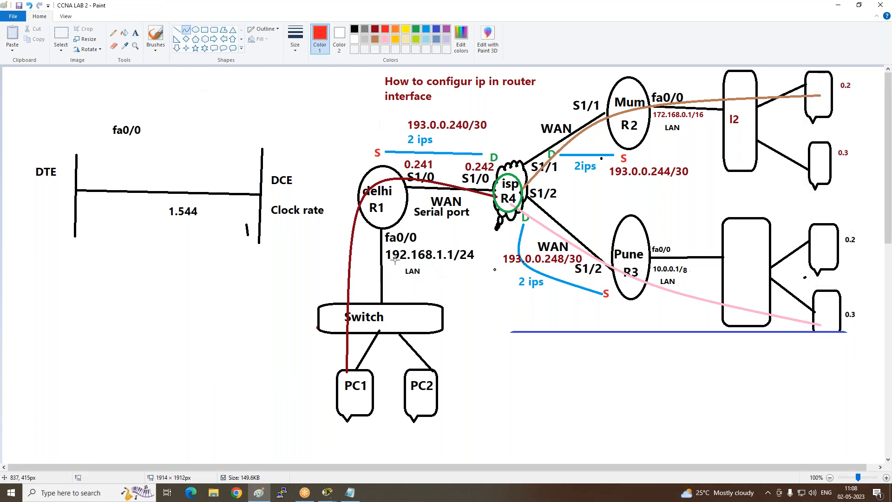
mouse_move(428, 263)
left_mouse_down()
mouse_move(467, 398)
mouse_move(437, 399)
left_mouse_up()
left_click_drag(430, 340, 502, 365)
- Add the black text label "gatway" beside PC2 at the end of the red curve
left_click(205, 29)
left_click(354, 29)
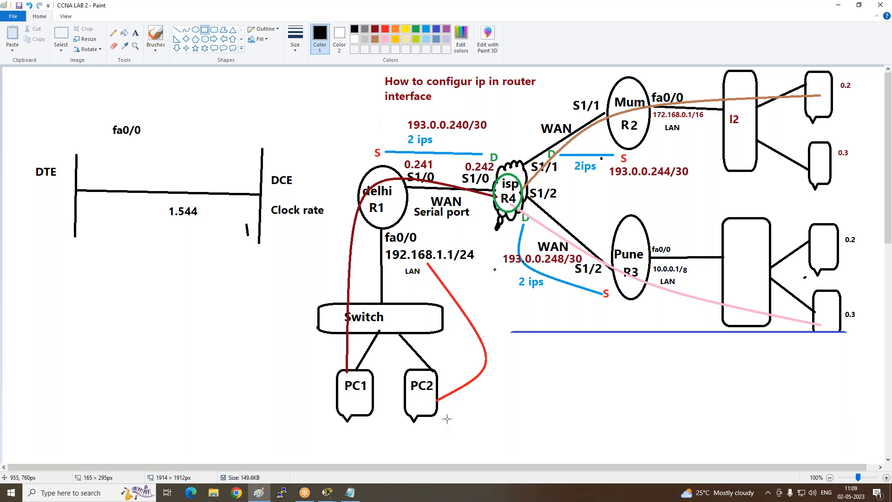
left_click(135, 33)
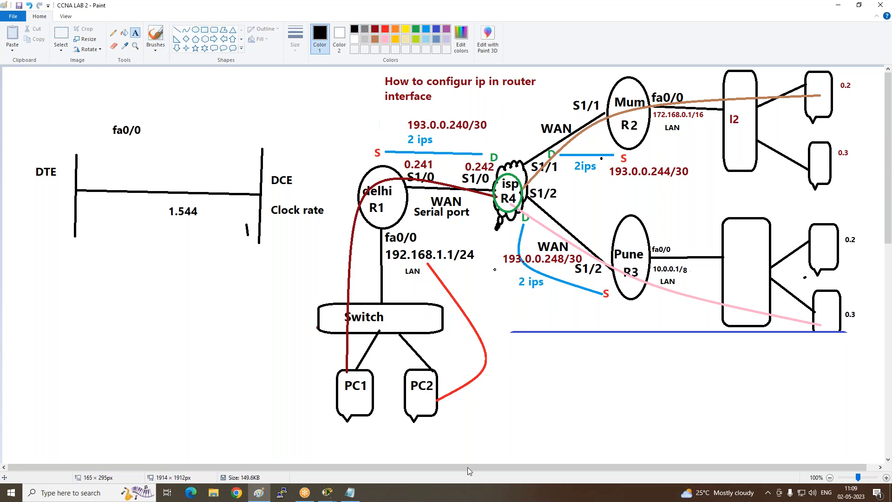
left_click(446, 403)
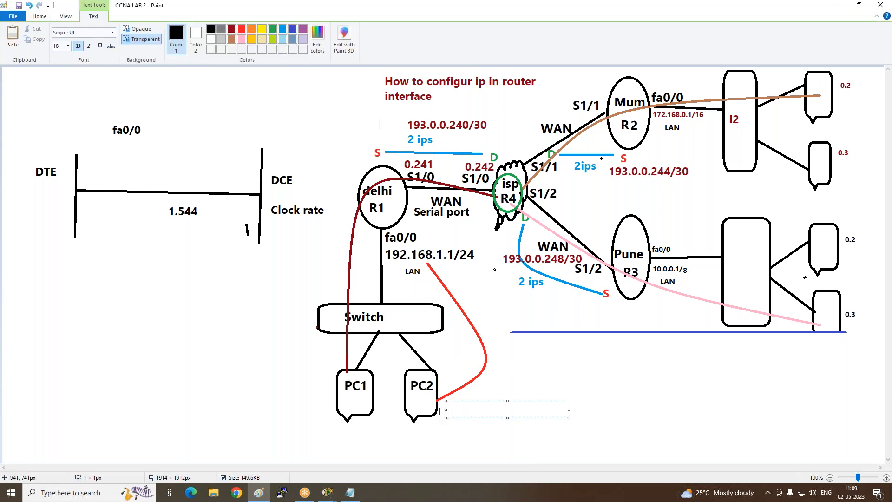
type("gatway")
left_click(502, 367)
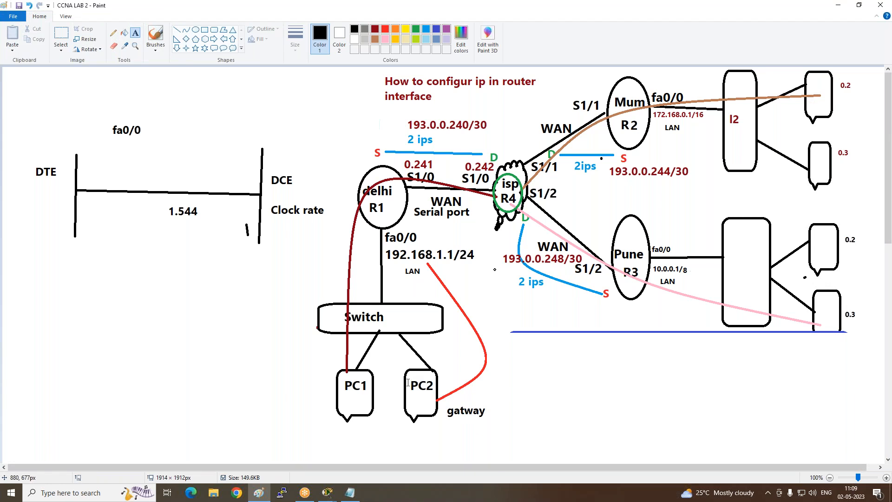
- Draw a wide black rounded rectangle in the empty area below the DTE/DCE sketch
left_click(136, 283)
left_click(185, 173)
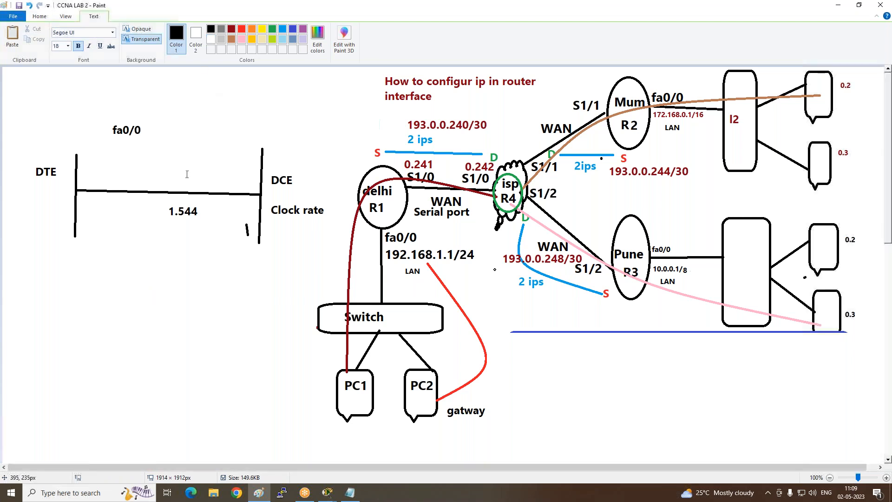
left_click(214, 31)
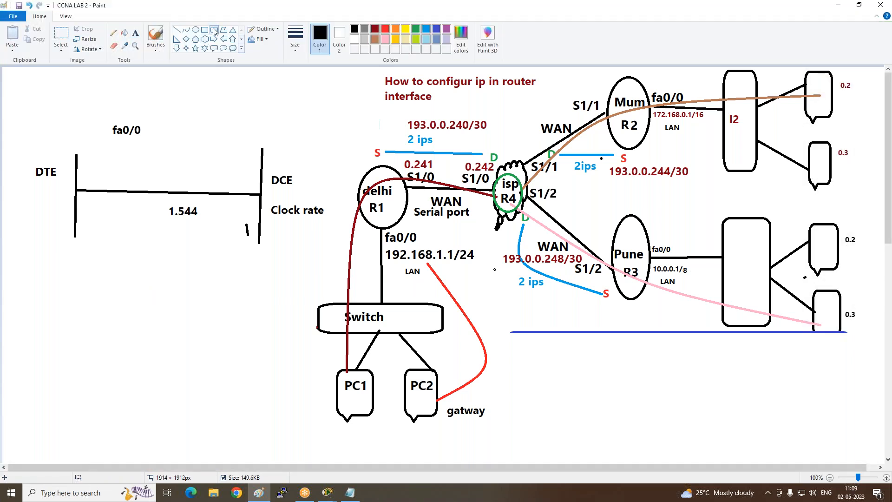
left_click_drag(82, 299, 239, 346)
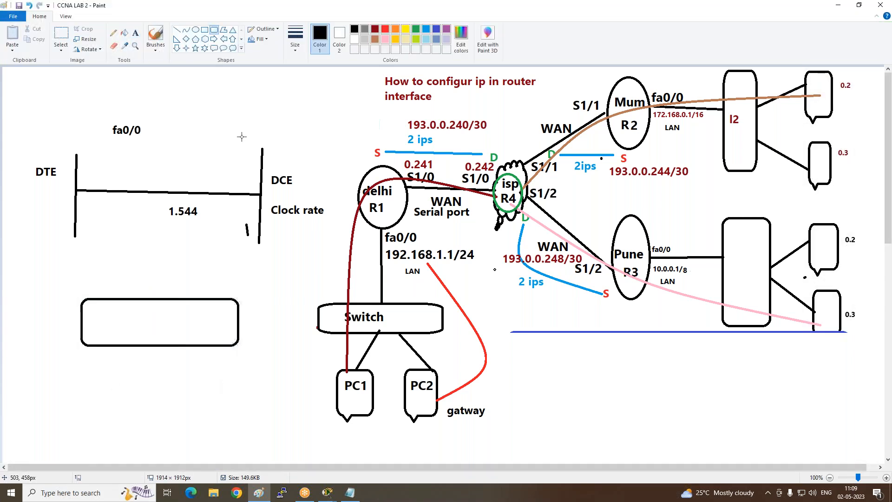
- Draw two upright rounded callout shapes side by side below the new rounded rectangle as PCs
left_click(176, 30)
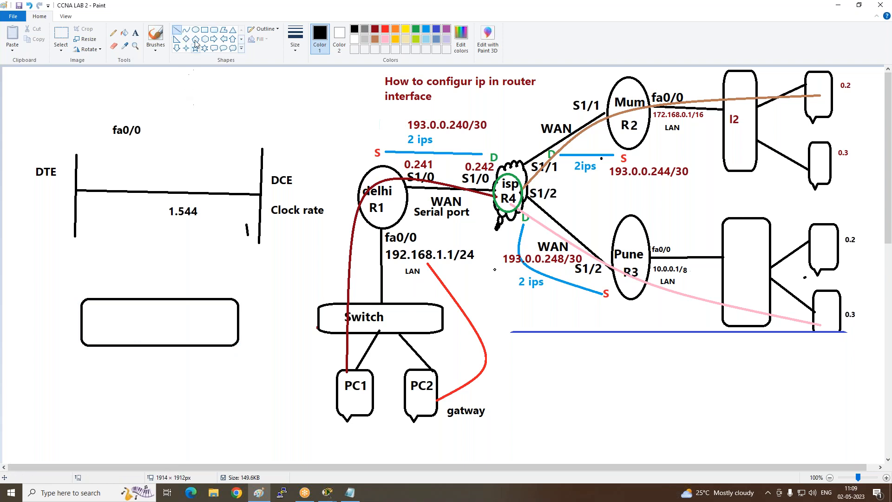
left_click(214, 48)
left_click_drag(106, 385, 140, 437)
left_click_drag(175, 381, 211, 439)
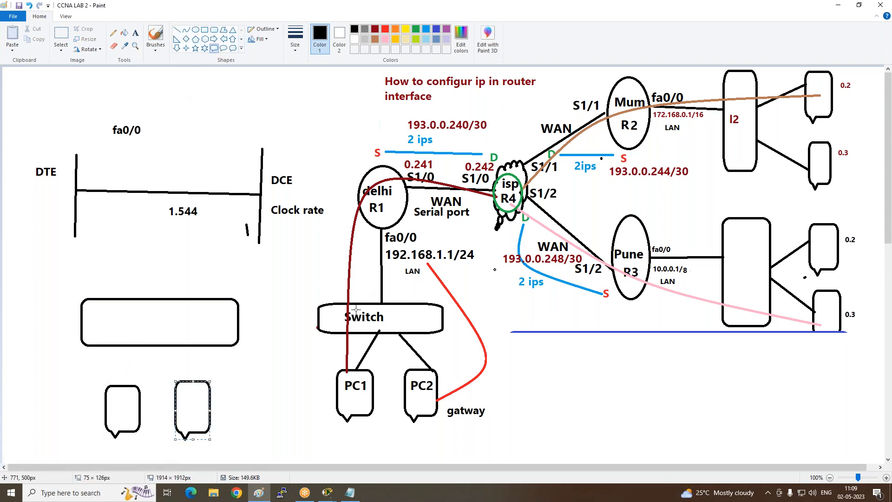
- Draw a straight black line from each of the two new PC shapes up to the wide rounded rectangle
left_click(177, 30)
left_click_drag(114, 387, 138, 344)
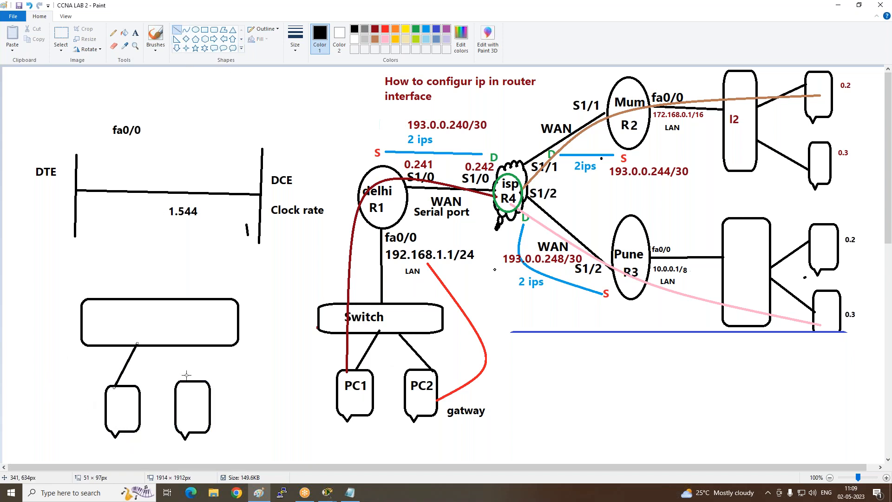
left_click_drag(201, 381, 179, 344)
- Label the two new PC shapes "pc1" and "pc2" in black text
left_click(136, 33)
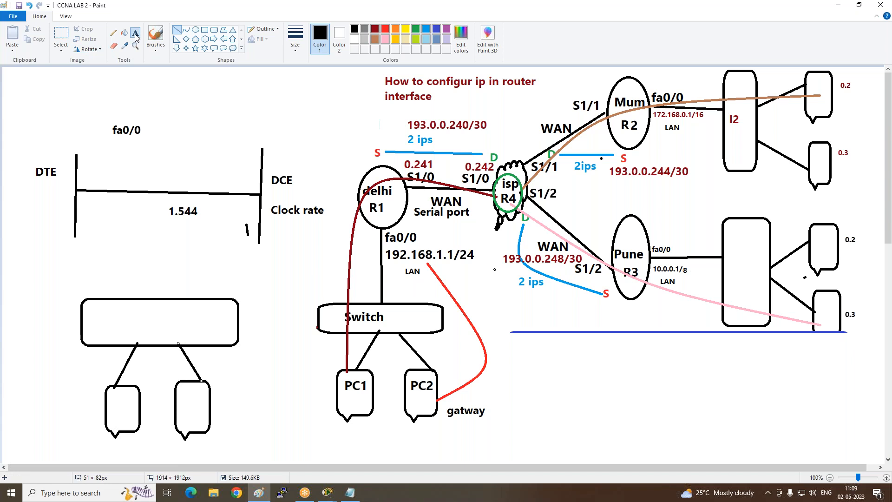
left_click(110, 404)
type("pc1")
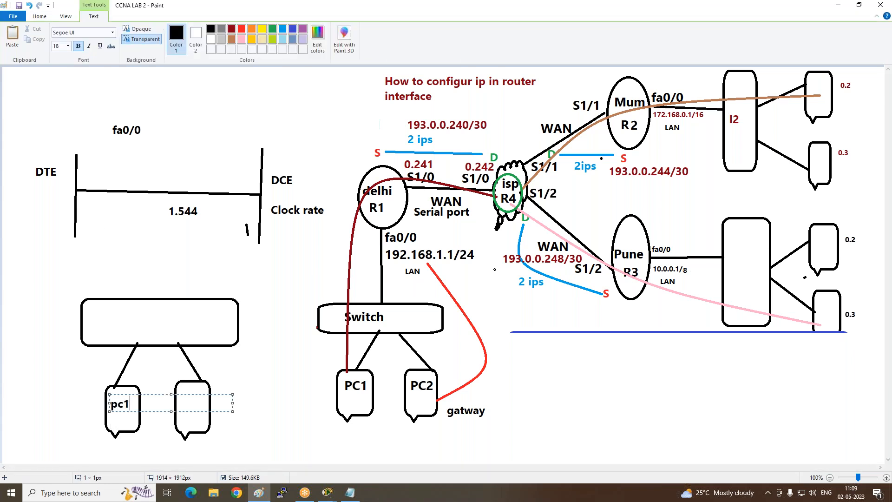
left_click(177, 442)
left_click(181, 390)
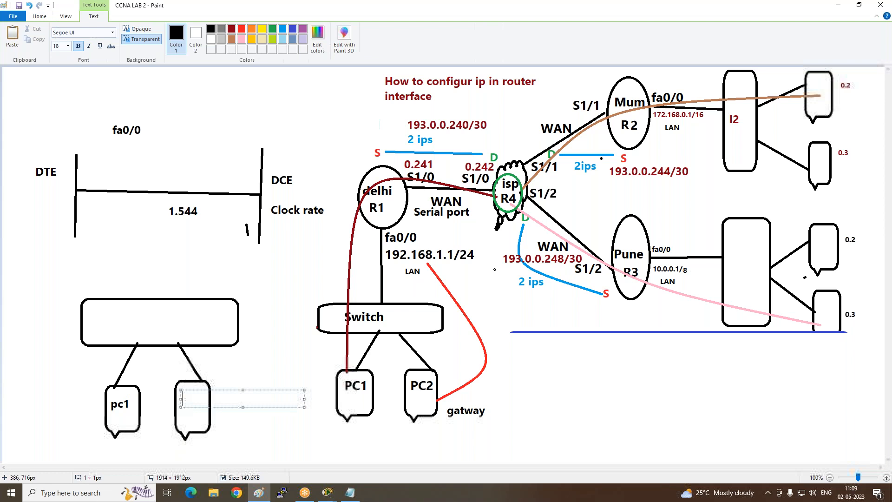
type("pc2")
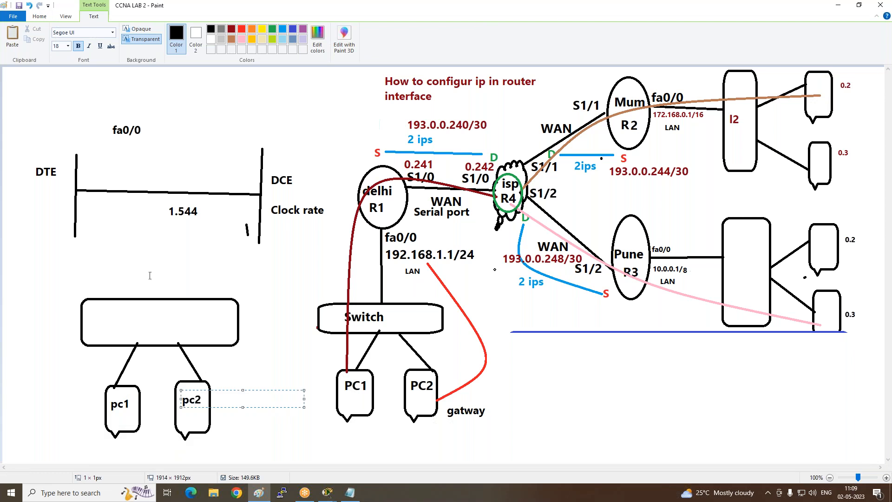
left_click(150, 276)
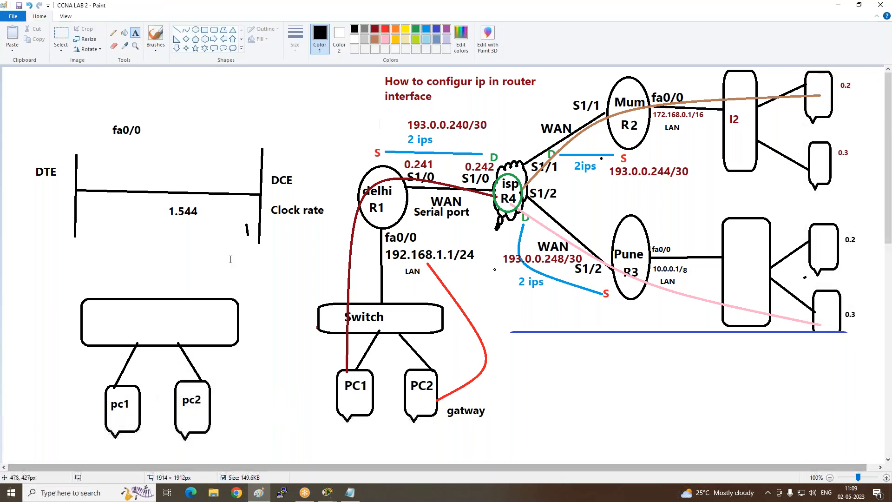
- Draw three black oval callouts side by side above the wide rounded rectangle as routers
left_click(223, 48)
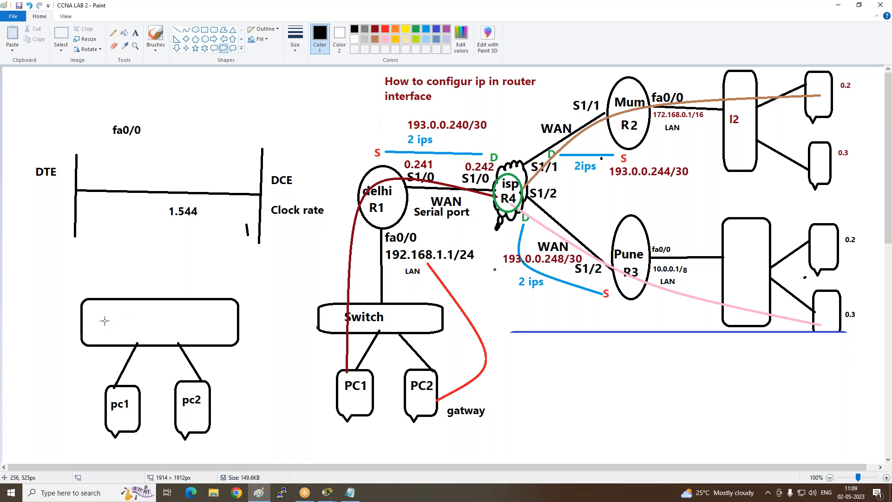
left_click_drag(105, 222, 126, 272)
mouse_move(147, 221)
left_mouse_down()
mouse_move(160, 279)
mouse_move(169, 275)
left_mouse_up()
mouse_move(193, 220)
left_mouse_down()
mouse_move(208, 274)
mouse_move(225, 265)
left_mouse_up()
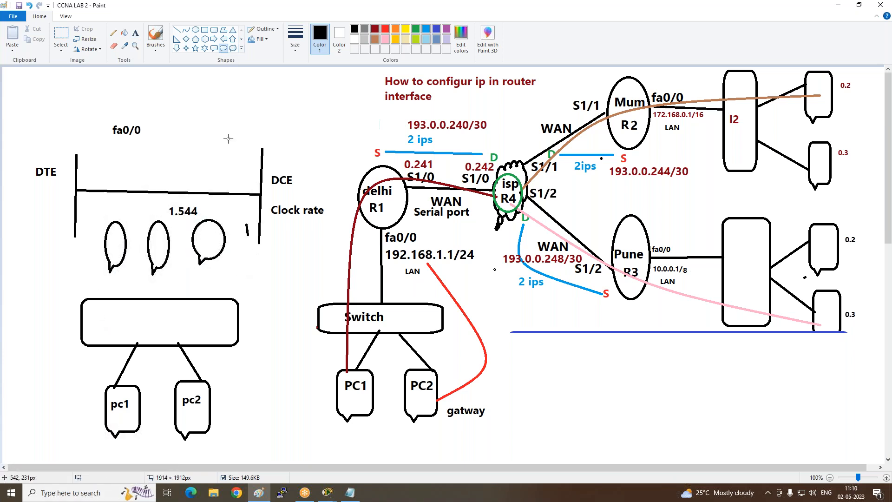
- Connect each of the three oval routers to the wide rounded rectangle with a straight black line
left_click(176, 29)
left_click_drag(115, 299, 114, 268)
left_click_drag(138, 299, 157, 265)
left_click_drag(189, 300, 207, 260)
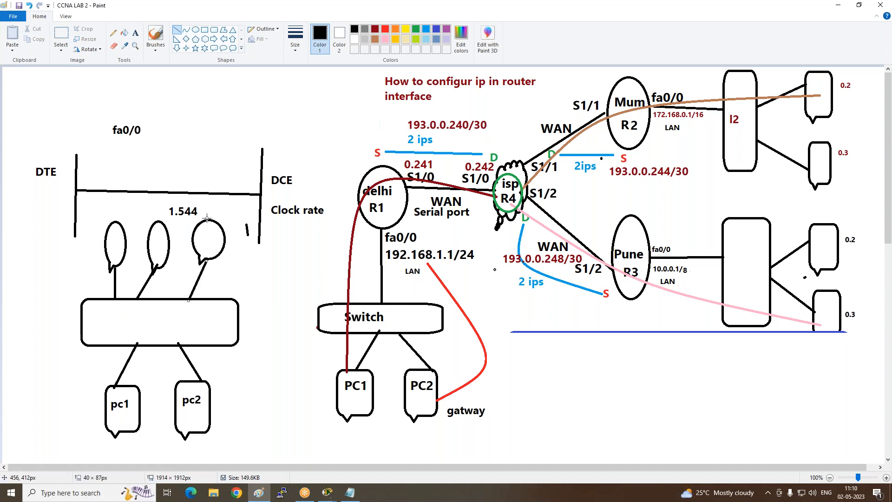
- Draw a small cloud callout above the three oval routers and link each router to it with a straight line
left_click(233, 48)
left_click_drag(156, 138, 197, 170)
left_click(177, 29)
left_click_drag(113, 222, 161, 161)
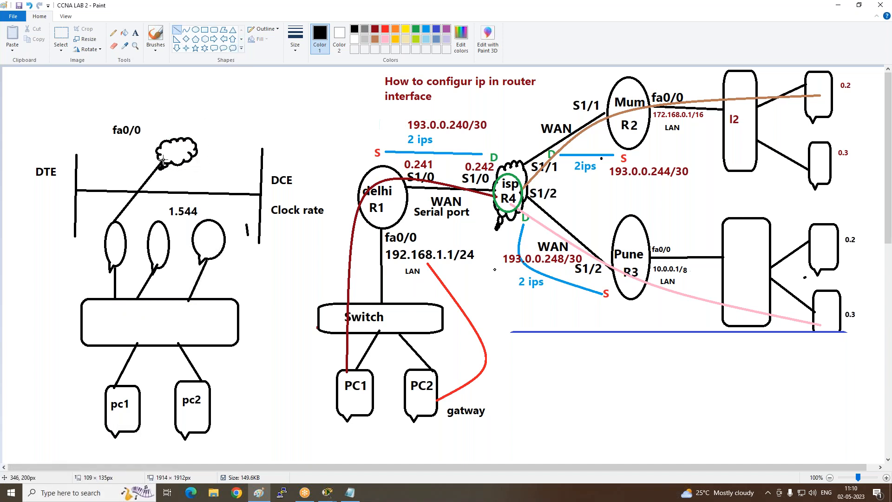
left_click_drag(159, 222, 165, 162)
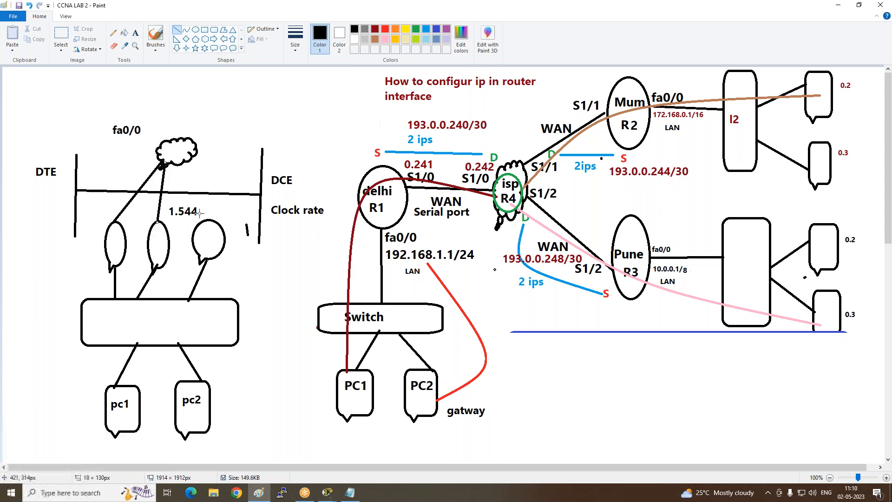
left_click_drag(205, 219, 162, 161)
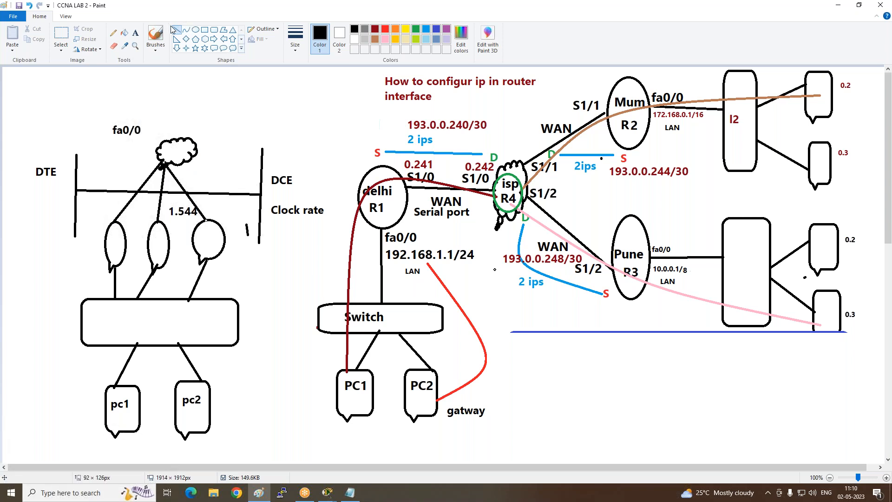
- Add the text label "192.168.1.1" beside the bottom of the first oval router
left_click(136, 33)
left_click(65, 279)
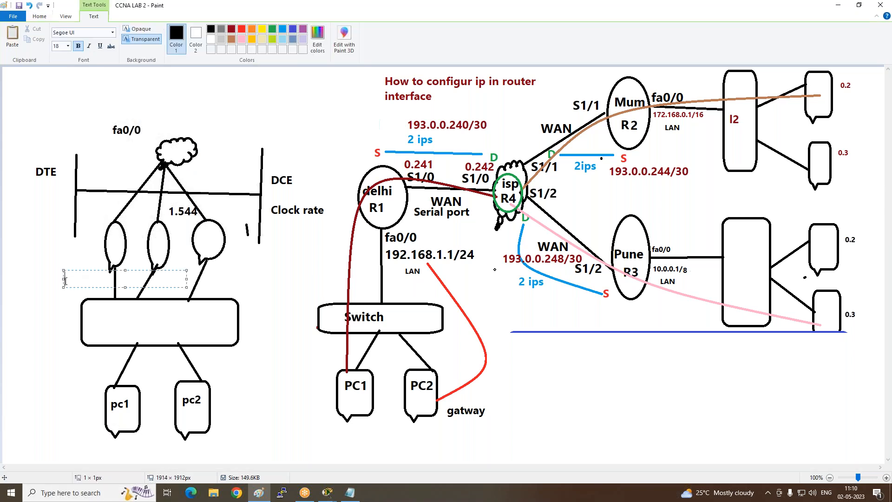
type("192.168.1.1")
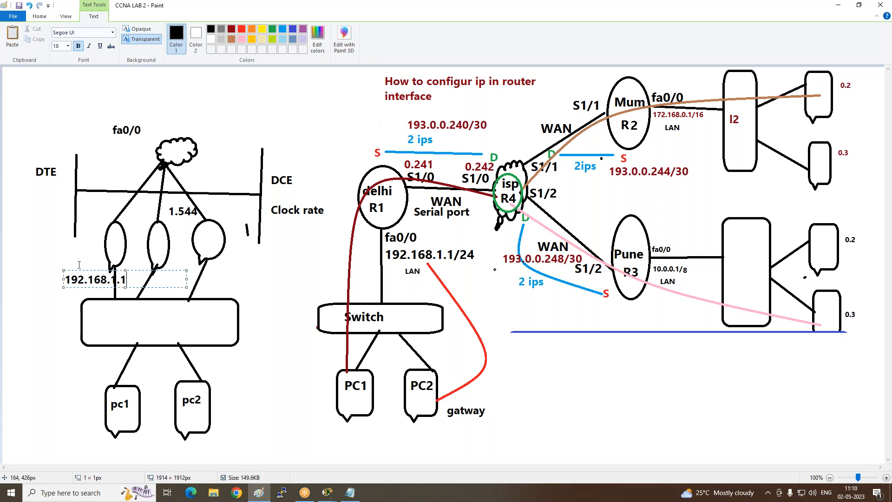
left_click_drag(82, 270, 64, 263)
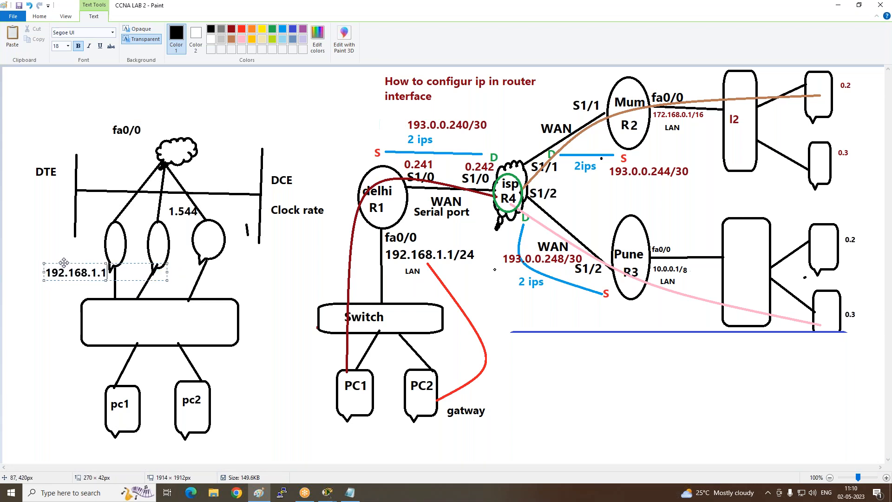
- Copy the 192.168.1.1 label text and paste it as a new label below pc1
key("ctrl+a")
key("ctrl+c")
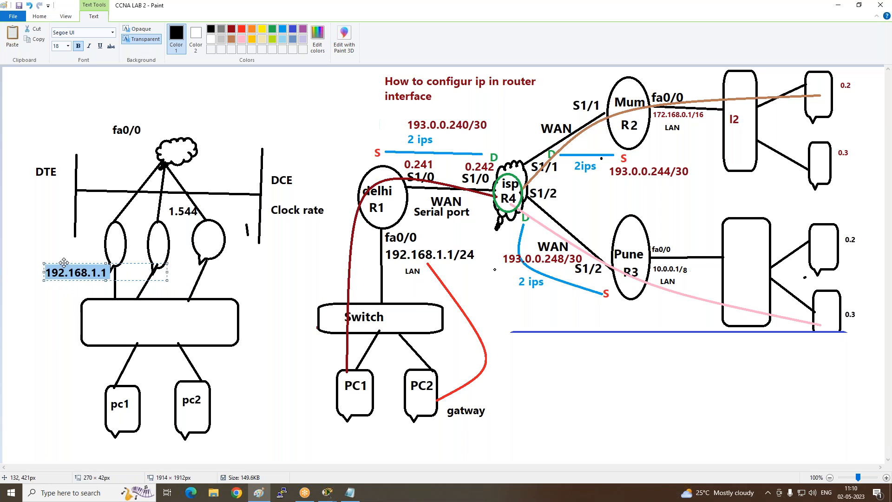
left_click(63, 441)
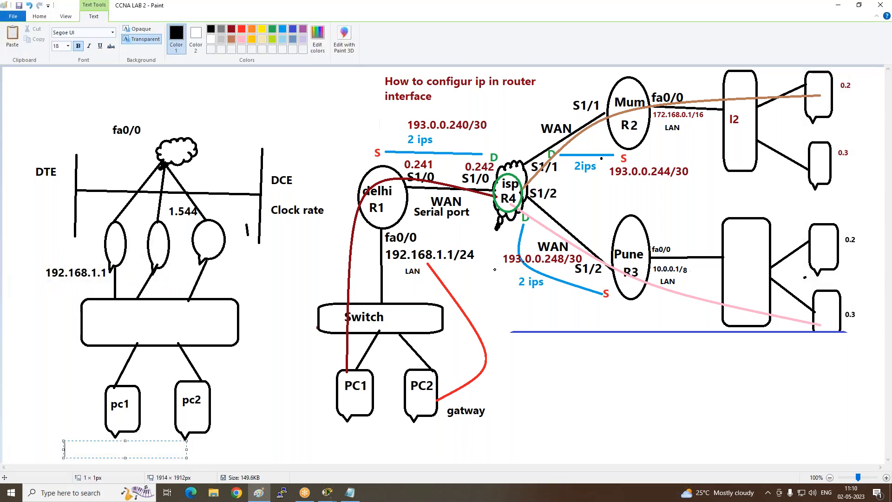
key("ctrl+v")
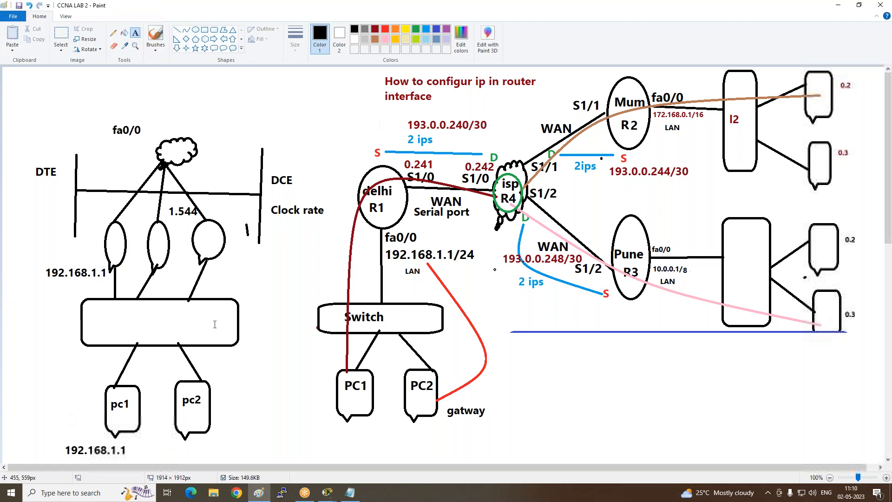
- Add the text label "10.0.0.1" beside the third oval router and another "10.0.0.1" below pc2
left_click(211, 260)
type("10.0.0.1")
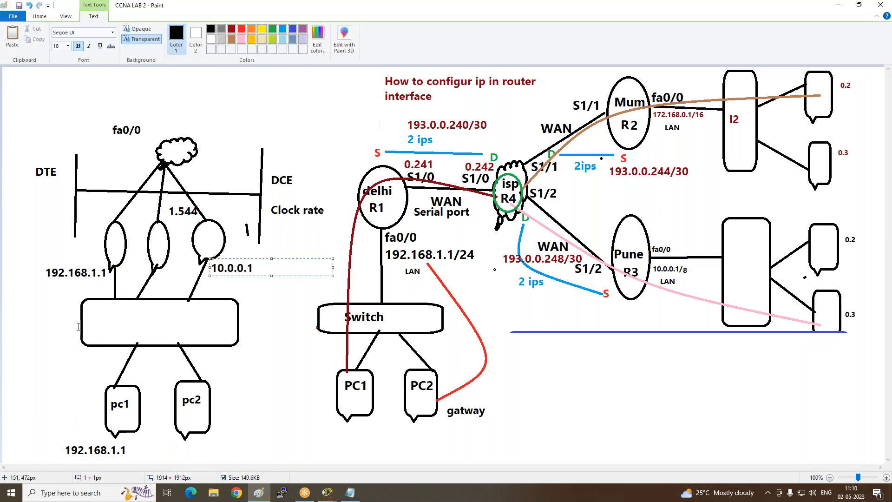
left_click(195, 443)
left_click(195, 443)
type("10.0.0.1")
left_click(204, 354)
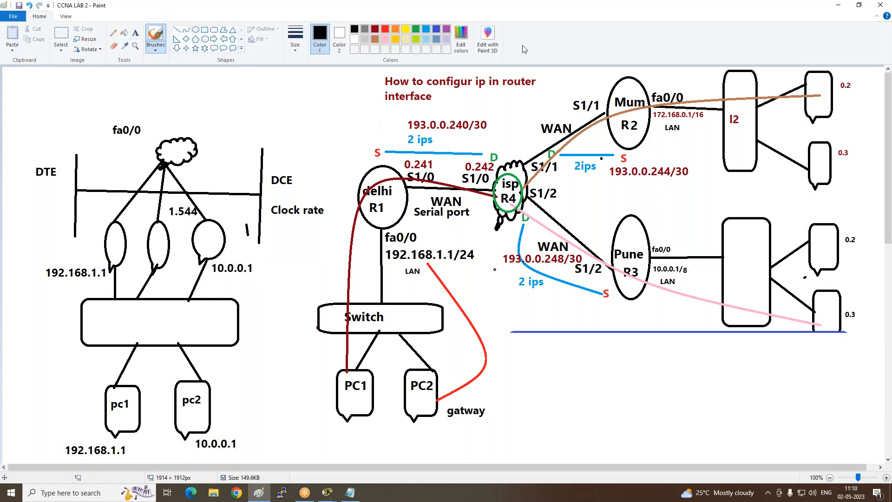
- Brush a red path from pc1 through the first router to the cloud and a purple path from pc2 past the third router and cloud
left_click(385, 29)
mouse_move(120, 448)
left_mouse_down()
mouse_move(124, 423)
mouse_move(101, 306)
mouse_move(181, 156)
left_mouse_up()
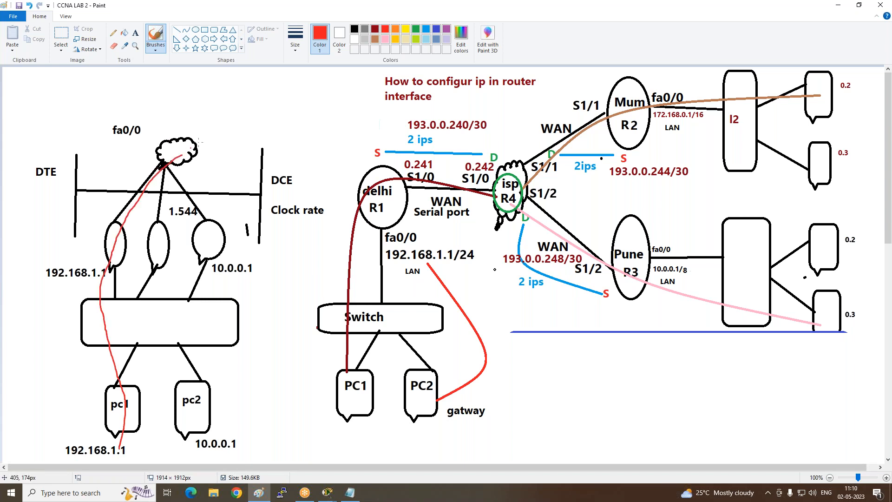
left_click(447, 30)
mouse_move(195, 413)
left_mouse_down()
mouse_move(223, 241)
mouse_move(180, 91)
left_mouse_up()
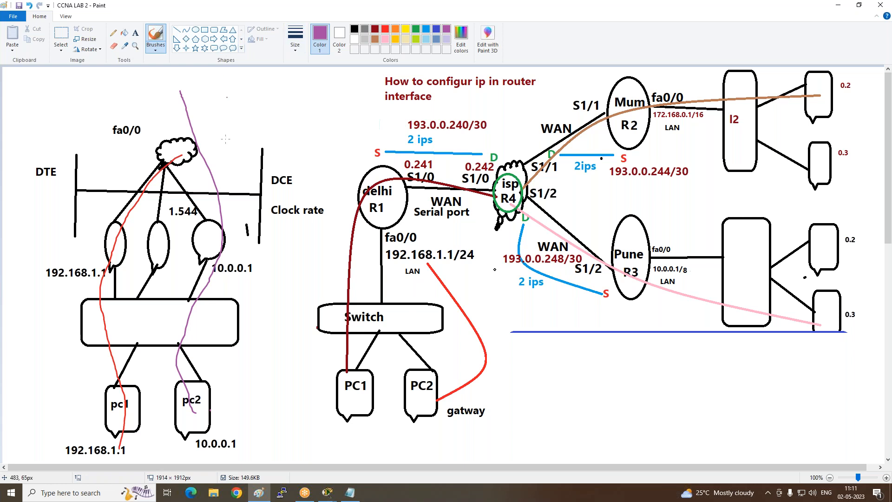
- Open Windows Network Connections with ncpa.cpl, examine the Ethernet adapter's connection details including its default gateway, and close the windows
left_click(90, 492)
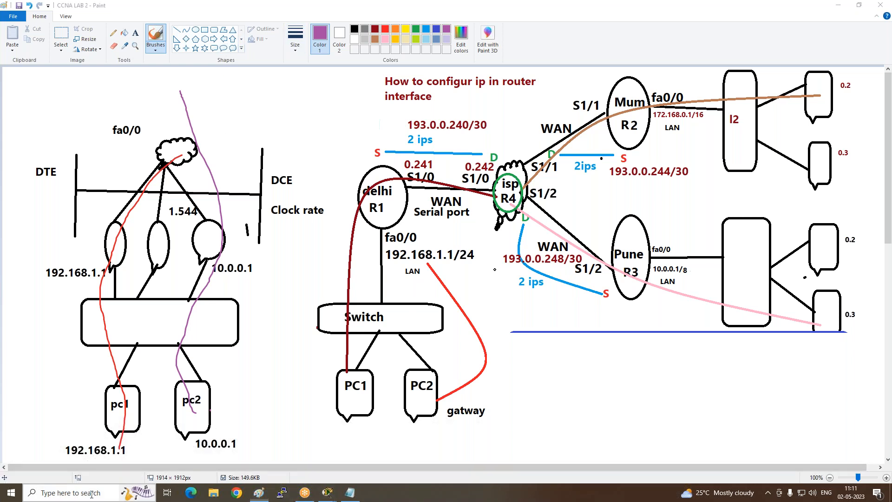
key("super+r")
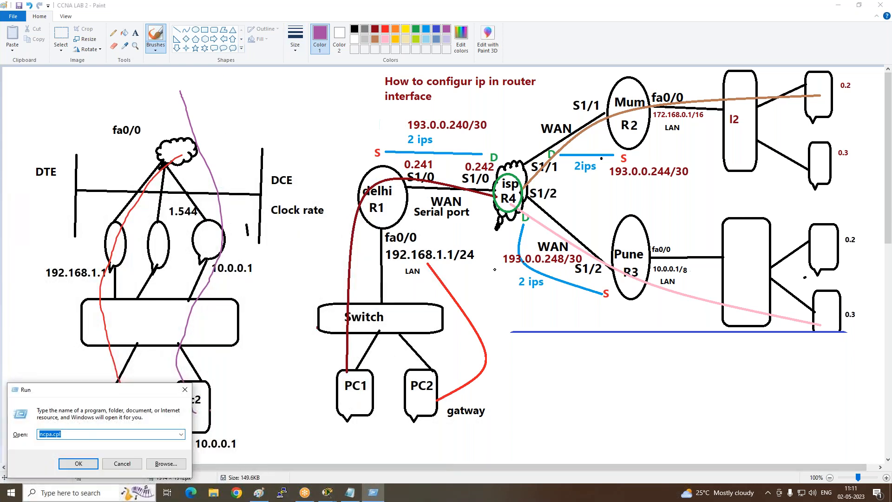
key("Return")
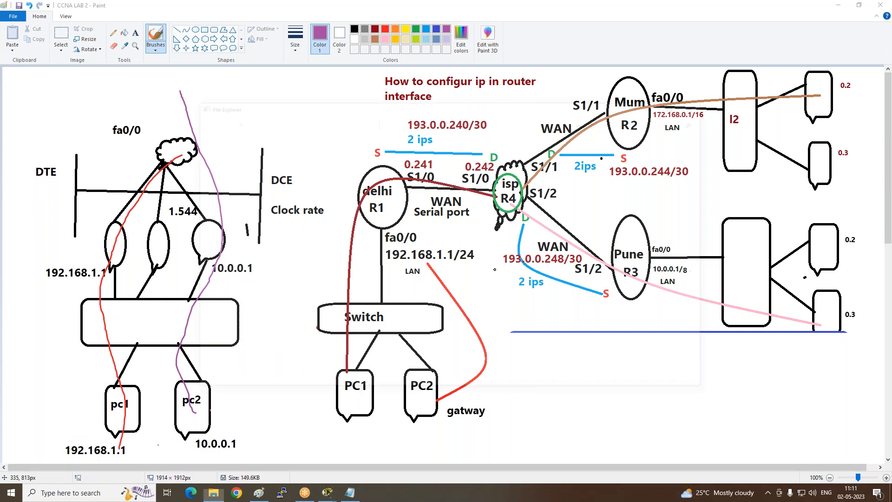
right_click(248, 170)
left_click(256, 180)
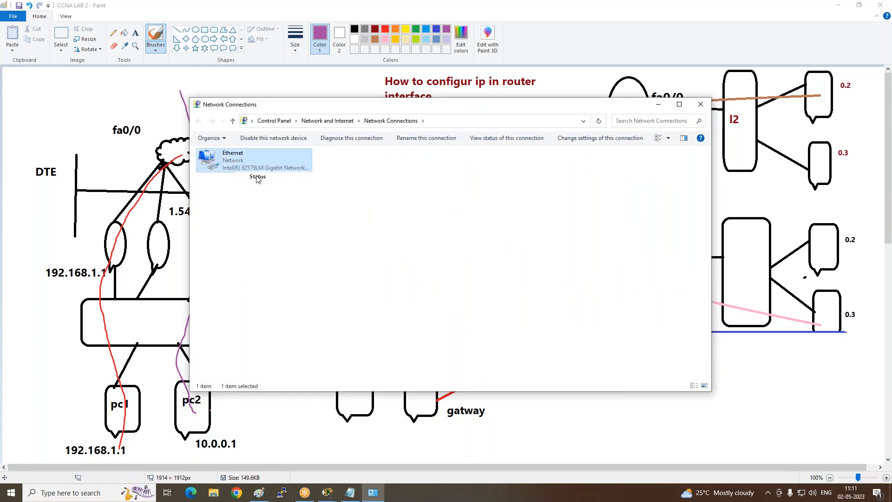
left_click(396, 240)
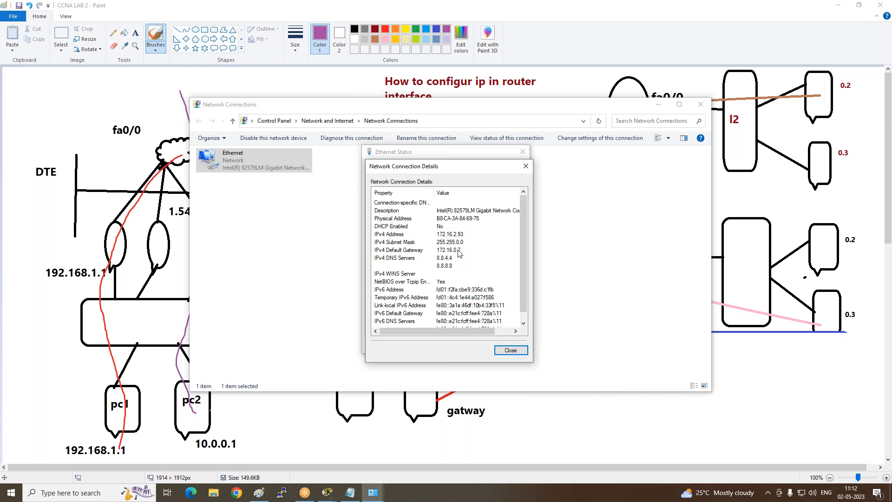
left_click(526, 165)
left_click(523, 155)
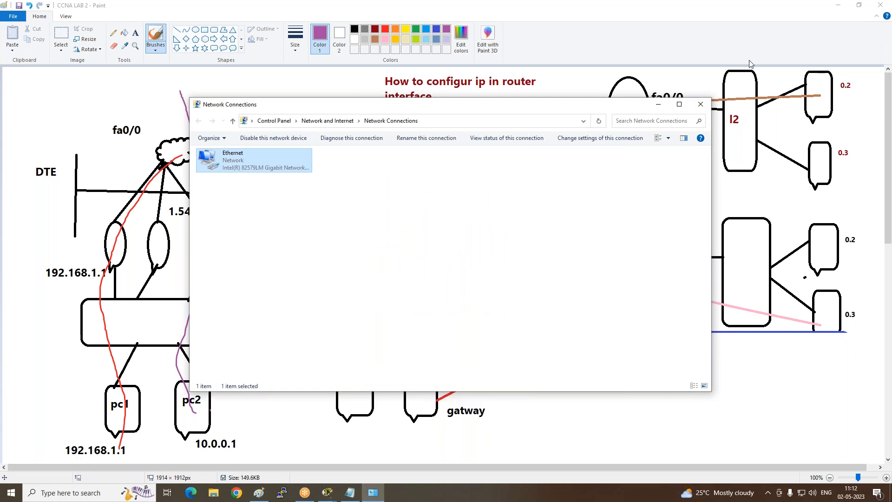
left_click(701, 103)
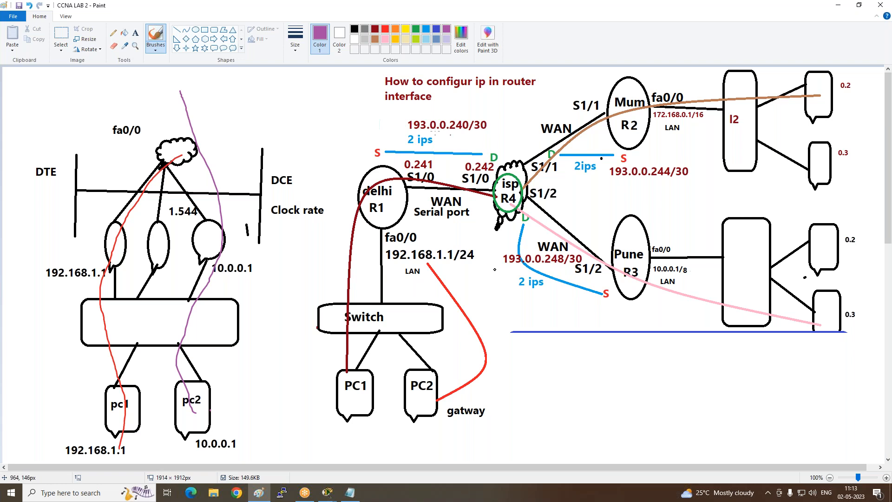
- Switch to the lab topology in Cisco Packet Tracer and clear the selection around the Delhi network
scroll(495, 269, "down", 10)
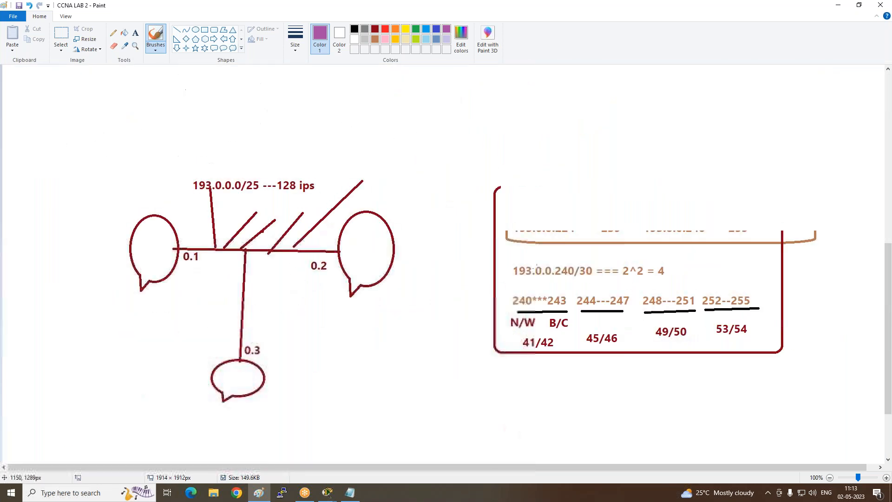
scroll(537, 266, "up", 5)
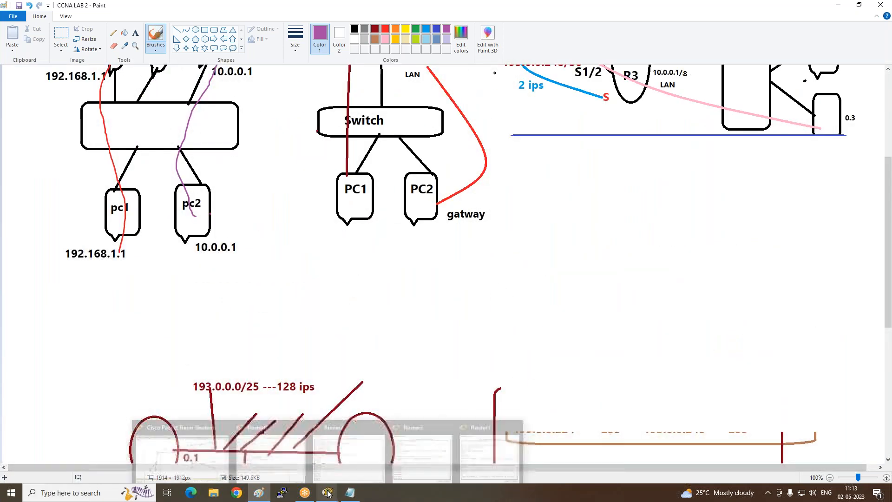
mouse_move(331, 494)
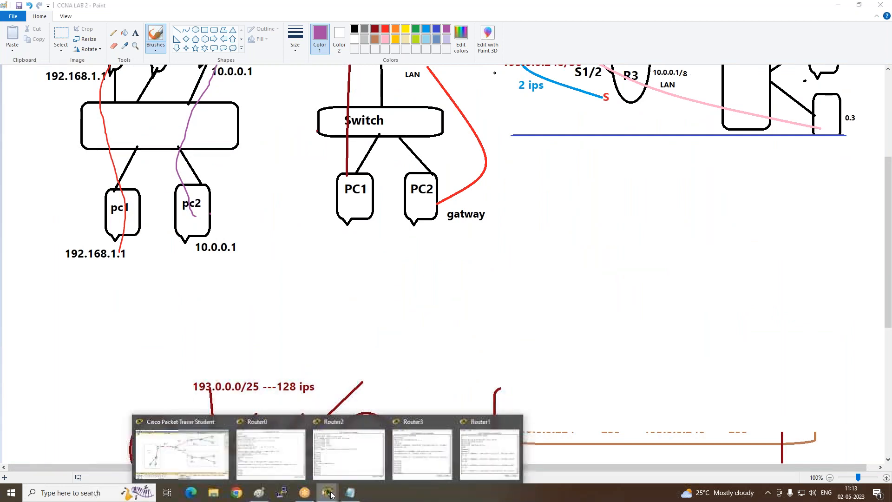
left_click(204, 460)
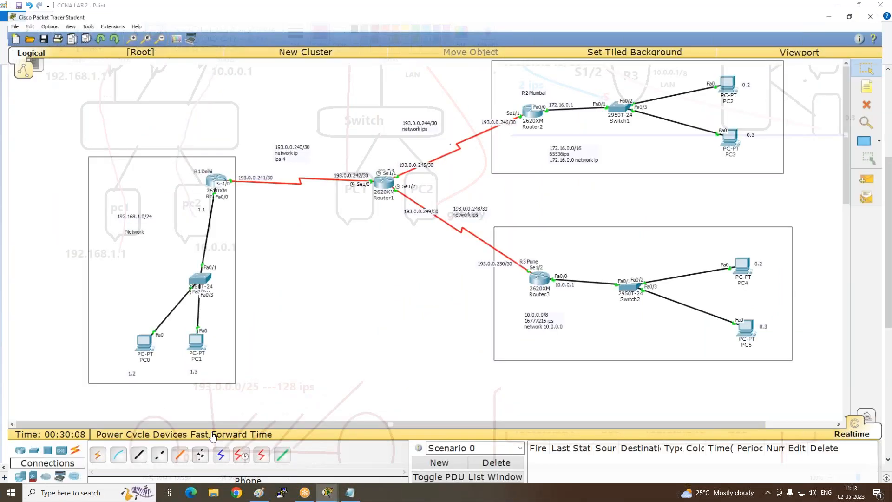
left_click(223, 193)
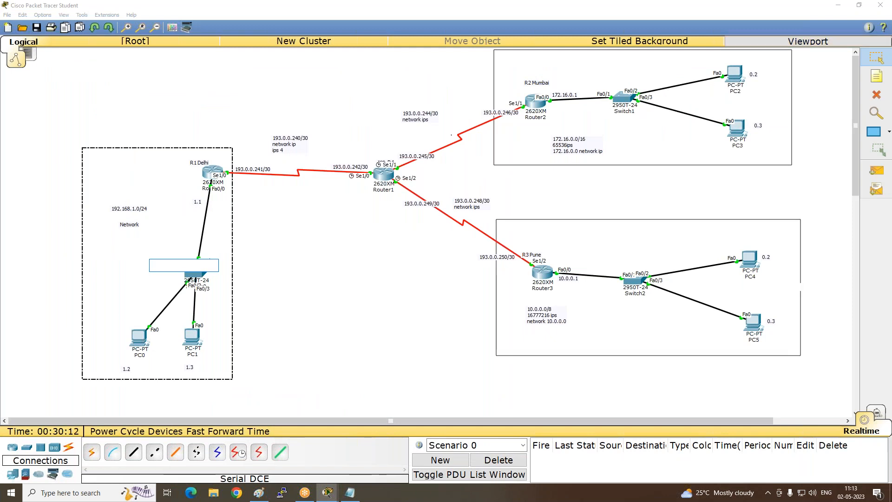
left_click(874, 59)
left_click(326, 247)
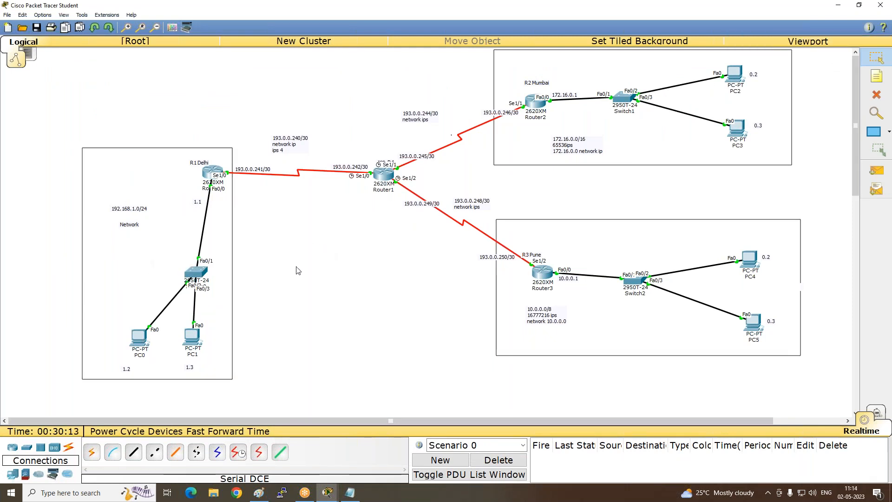
- Assign PC0 in the Delhi network the static IP address 192.168.1.2 with subnet mask 255.255.255.0
left_click(138, 342)
left_click(589, 132)
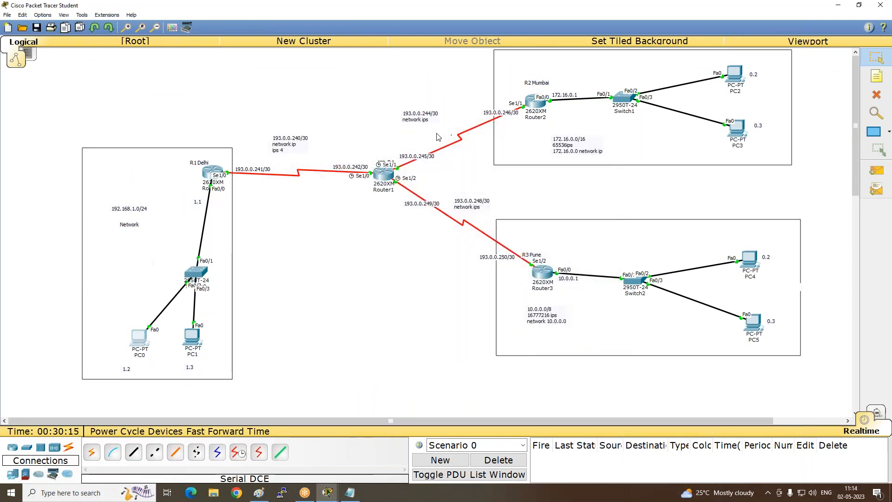
left_click(139, 338)
left_click(380, 147)
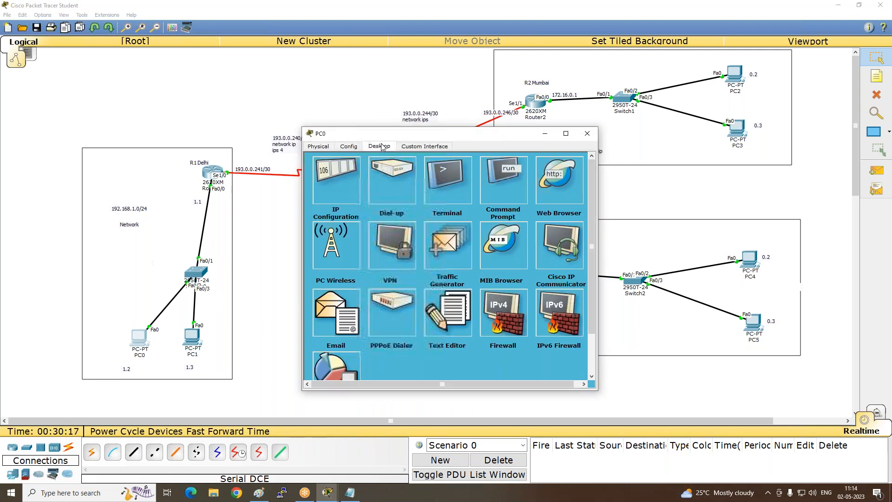
left_click(333, 174)
left_click(390, 200)
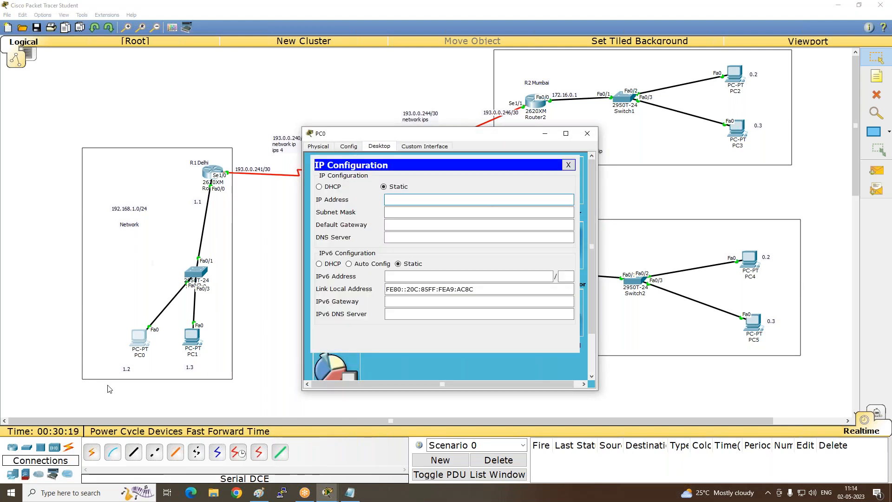
type("192.168.1.2")
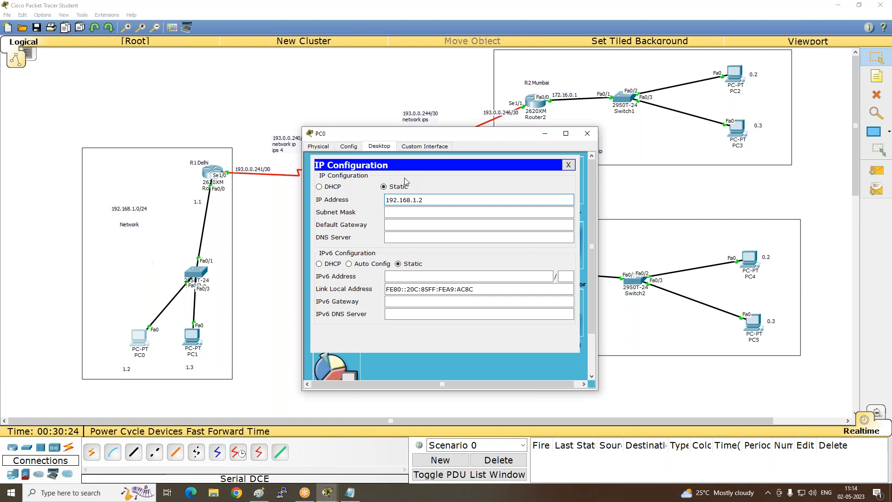
key("Tab")
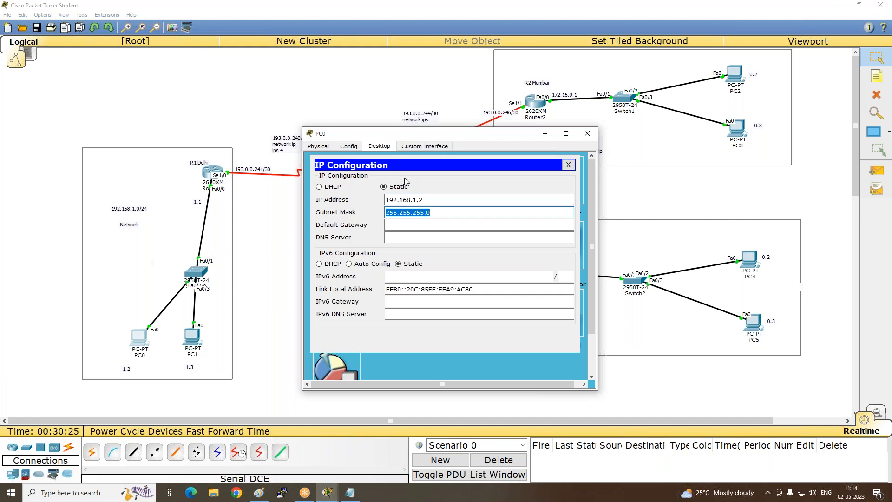
key("Tab")
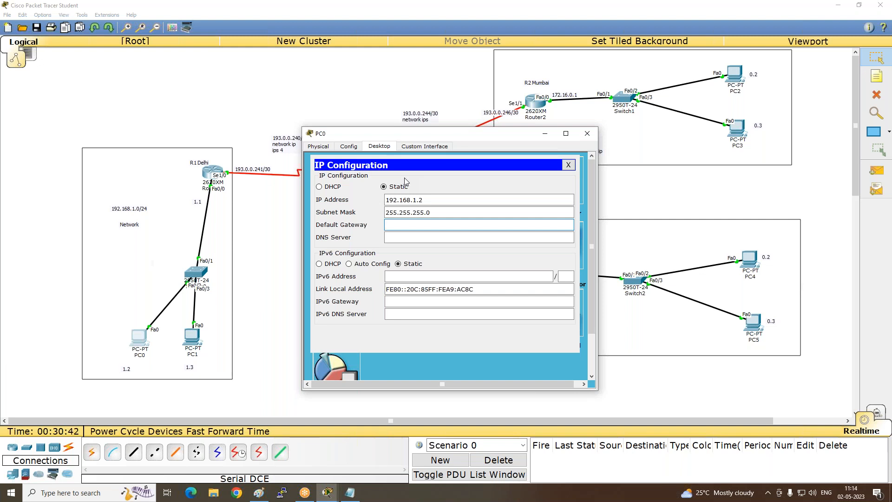
- Set PC0's default gateway to 192.168.1.1 and put its window away
type("192.168.1.1")
left_click(546, 134)
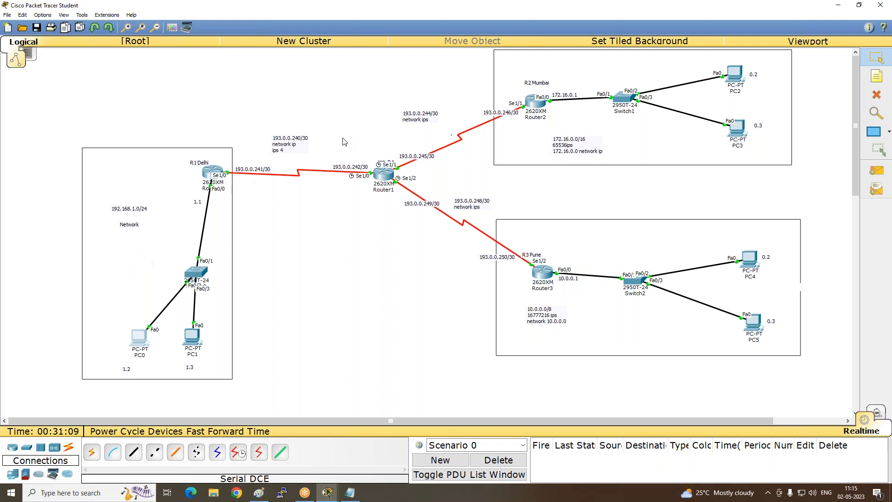
- Open the static IP configuration of PC1 in the Delhi network, ready for an IP address
left_click(195, 340)
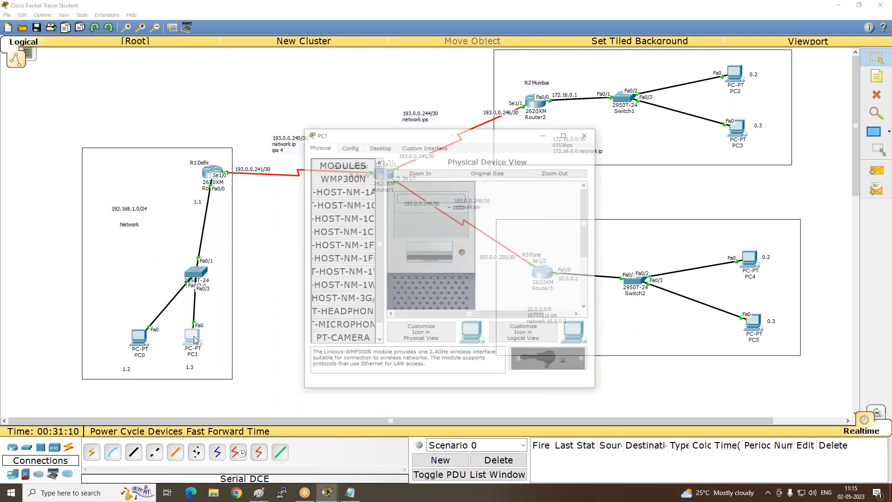
left_click(379, 146)
left_click(343, 179)
left_click(510, 199)
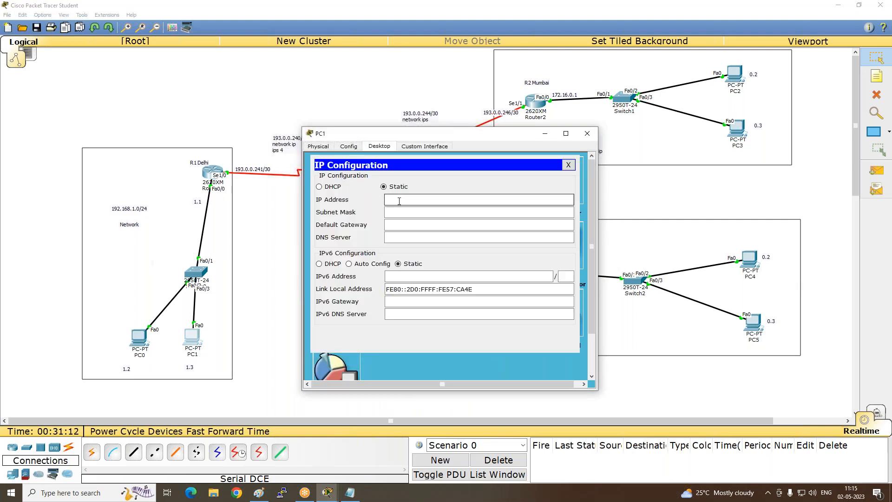
- Try to assign PC1 the IP address 192.168.1.2
type("192")
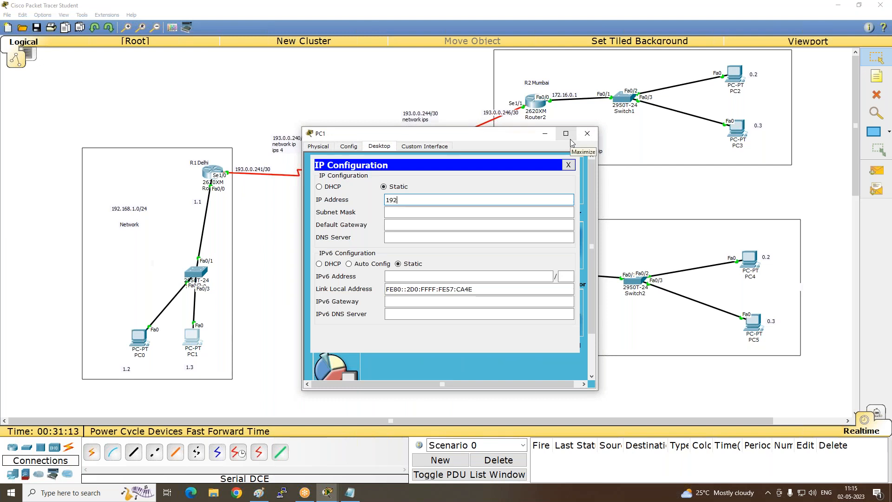
type(".168.1.2")
key("Tab")
key("Tab")
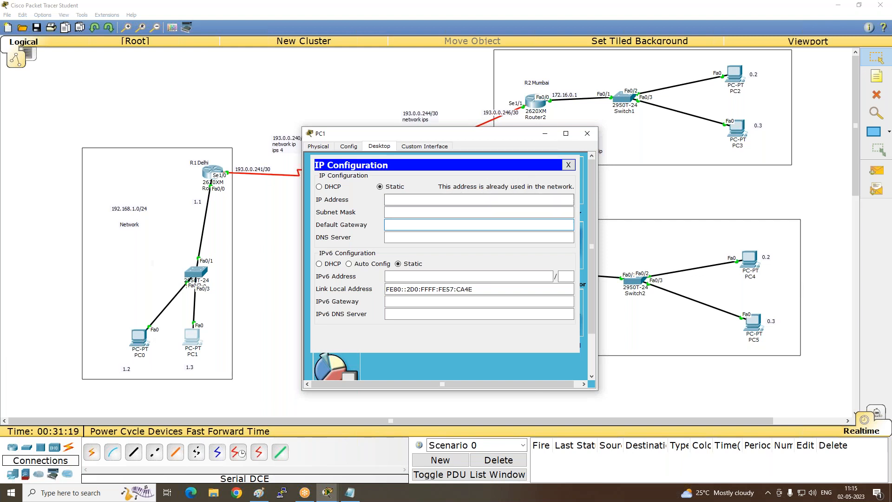
- Configure PC1 with IP address 192.168.1.3, subnet mask 255.255.255.0 and default gateway 192.168.1.1, and close its window
left_click(514, 201)
type("192")
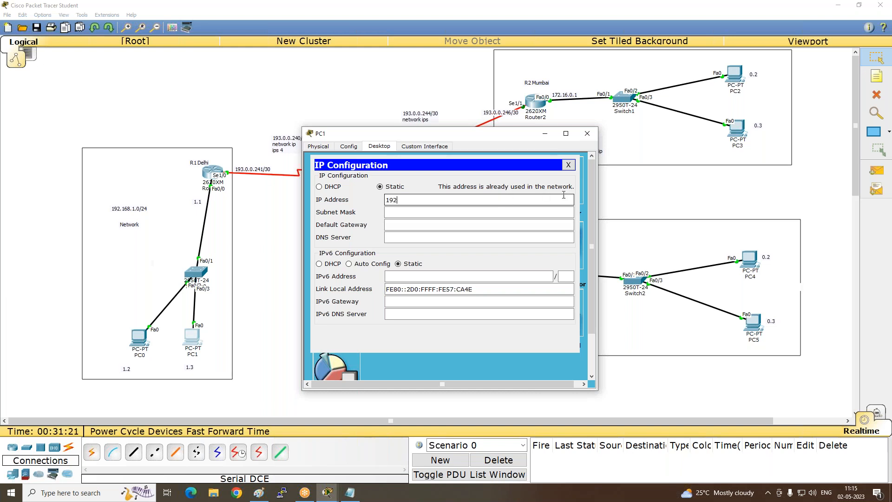
type(".168.1.3")
key("Tab")
key("Tab")
type("192.168.1.1")
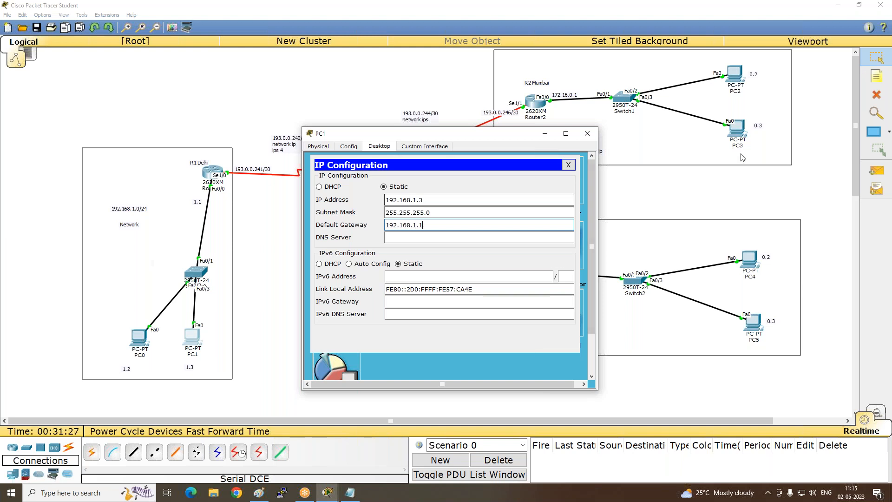
left_click(588, 133)
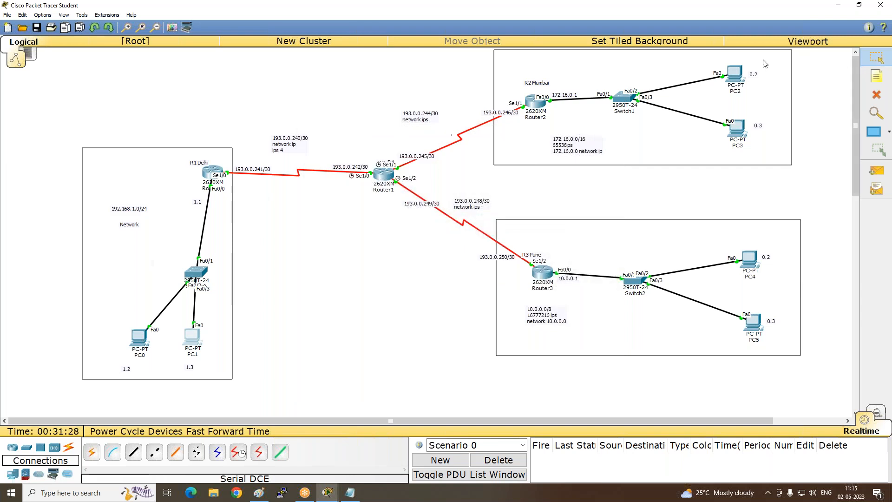
- Configure PC2 in the Mumbai network with static IP 172.16.0.2, mask 255.255.0.0 and default gateway 172.16.0.1, and close its window
left_click(734, 75)
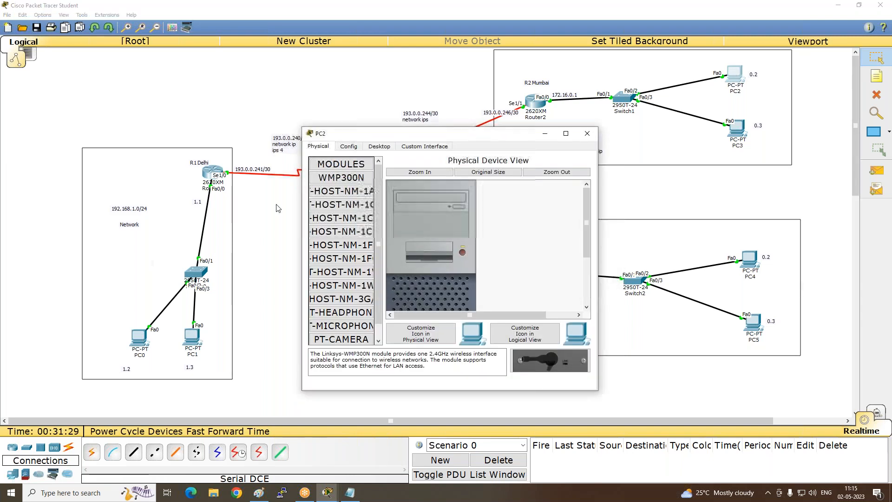
left_click(379, 147)
left_click(341, 177)
left_click(395, 201)
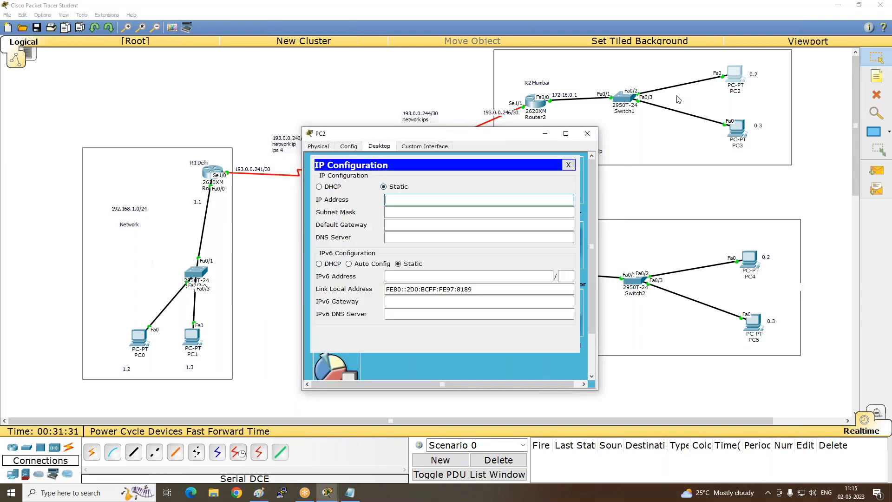
type("172.16.0.2")
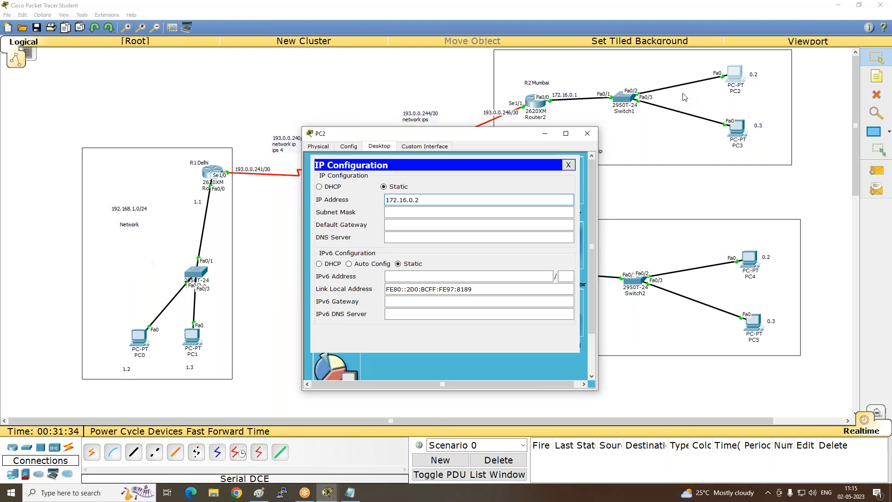
key("Tab")
key("Tab")
type("172.16.0.1")
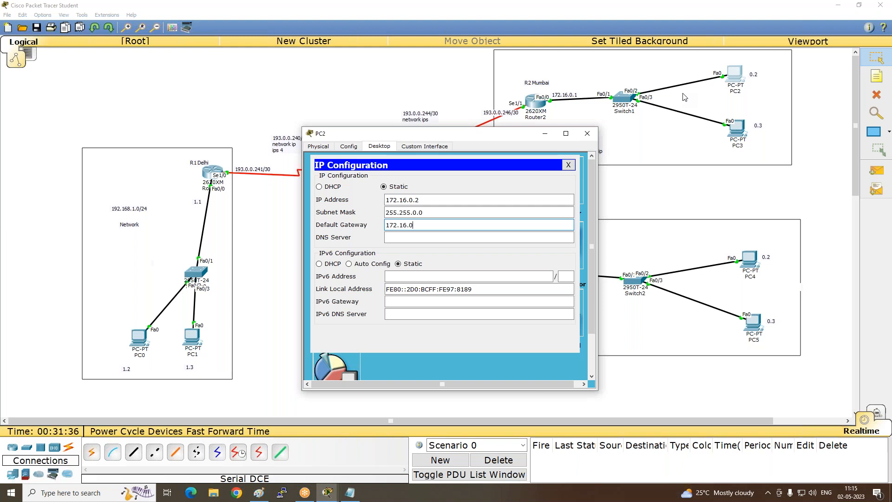
left_click(588, 133)
- Assign PC3 in the Mumbai network the static IP address 172.16.0.3 with subnet mask 255.255.0.0
left_click(744, 130)
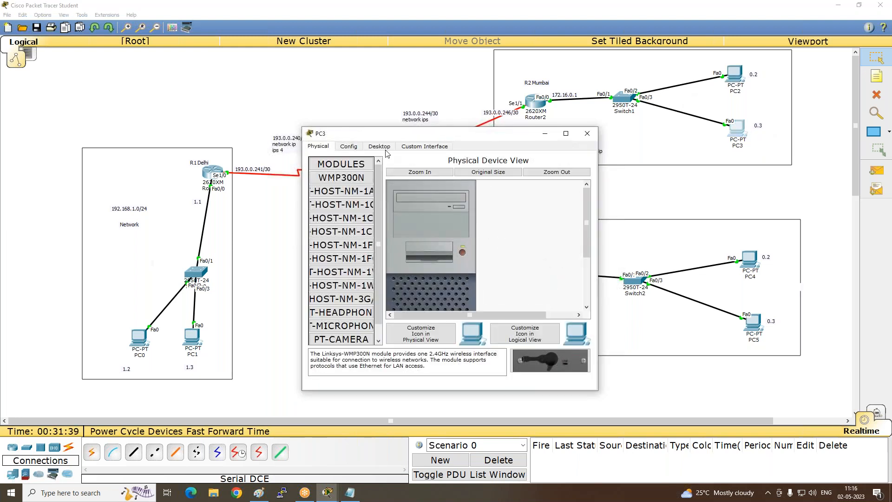
left_click(382, 147)
left_click(342, 176)
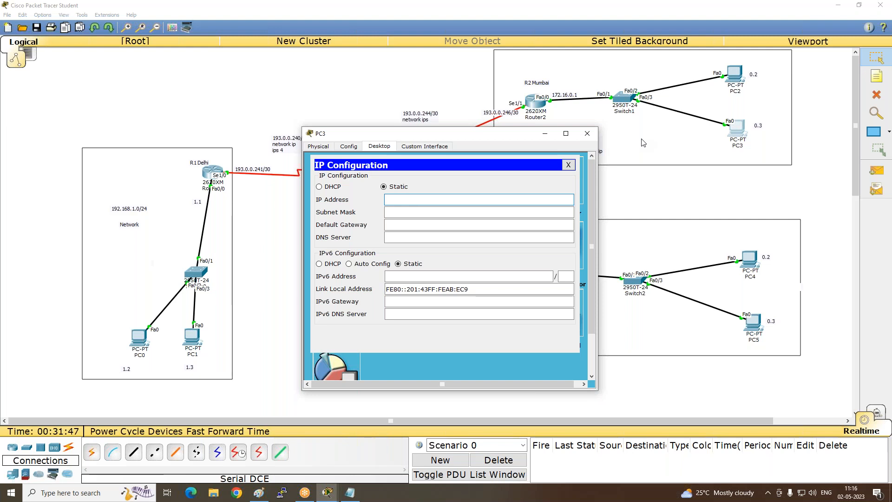
type("172.16.0.3")
key("Tab")
key("Tab")
- Set PC3's default gateway to 172.16.0.1 and close its window
type("2")
key("BackSpace")
type("172.16.0.1")
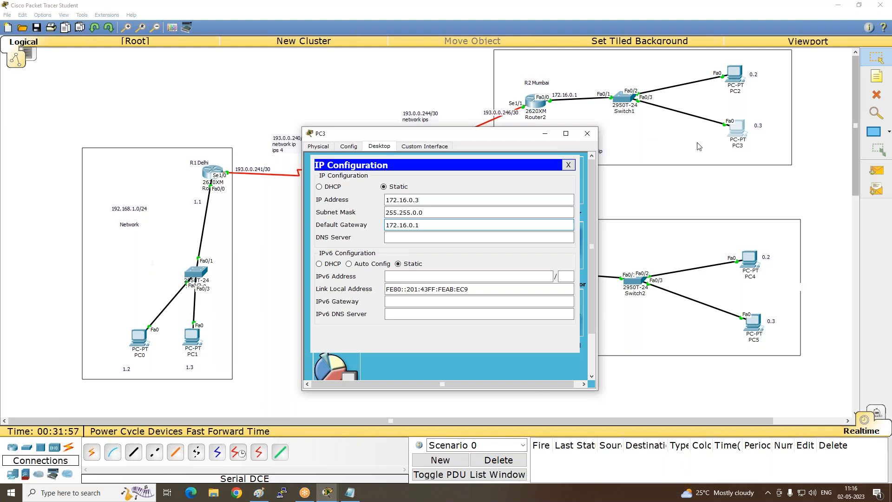
left_click(594, 136)
- Assign PC4 in the Pune network the static IP address 10.0.0.2 with subnet mask 255.0.0.0
left_click(749, 258)
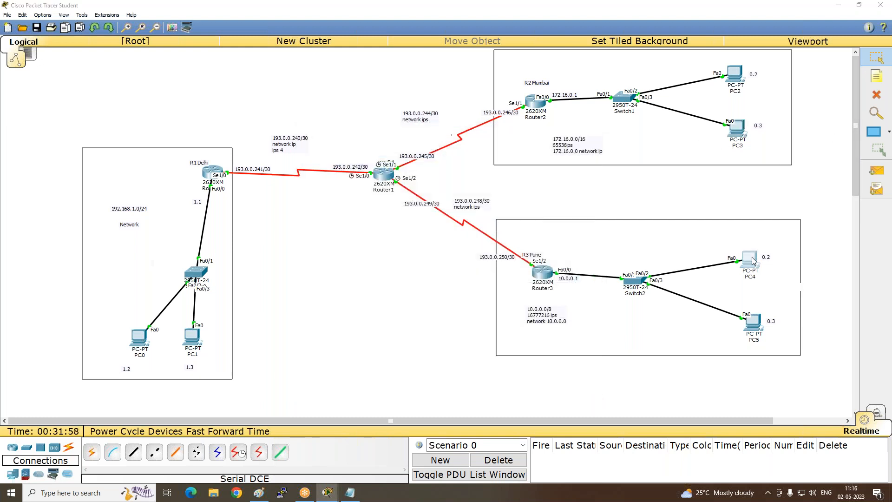
left_click(376, 147)
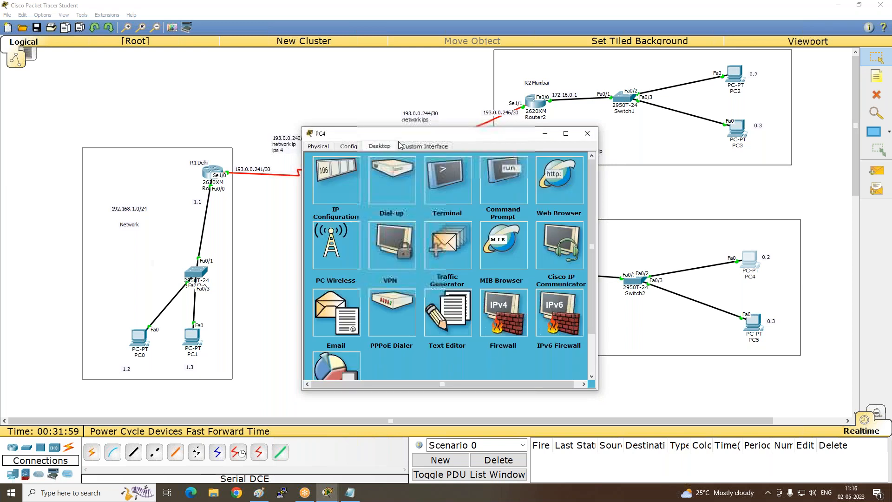
left_click(333, 180)
type("17")
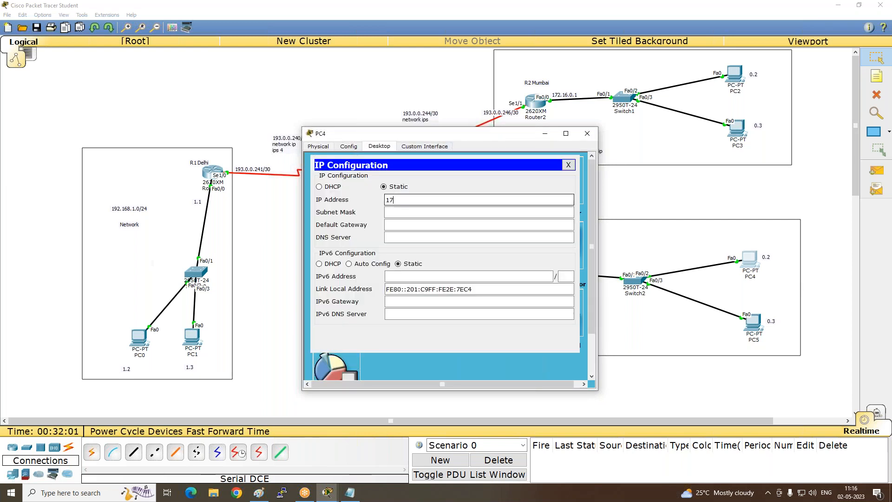
type("2.")
key("BackSpace")
type("0.0.0.")
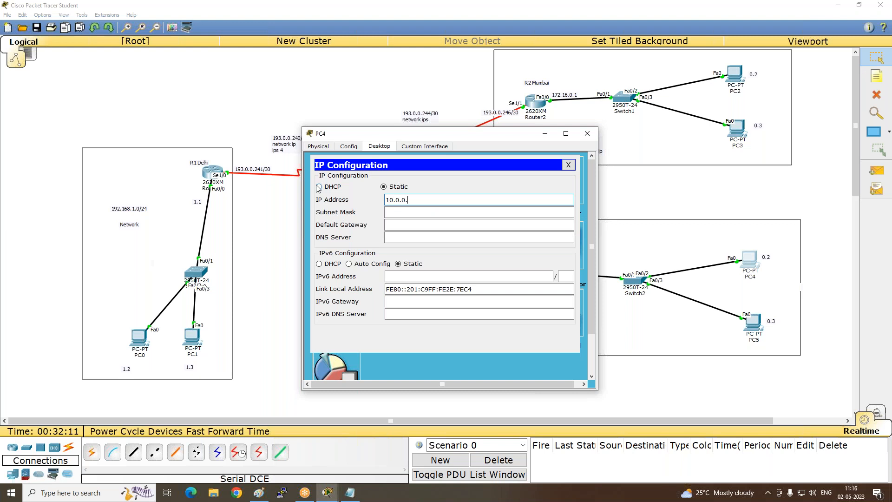
type("2")
key("Tab")
key("Tab")
- Set PC4's default gateway to 10.0.0.1, close its window and clear the selection of the Pune network frame
type("10.")
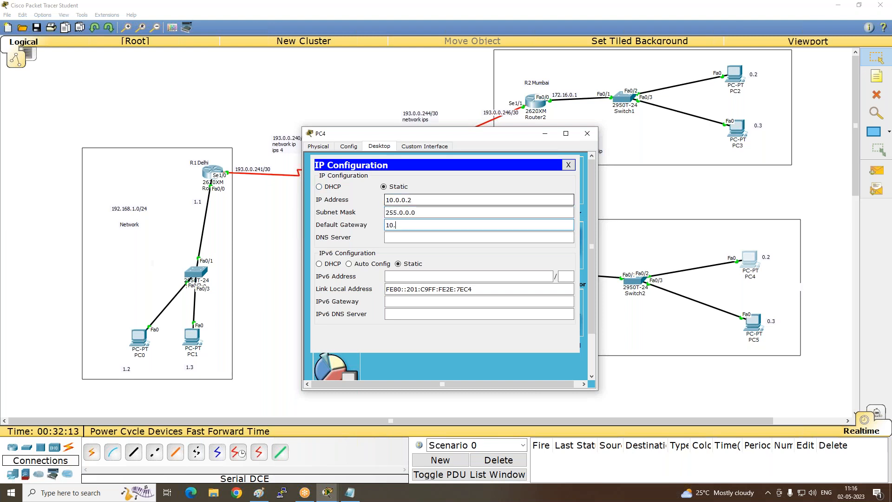
type("0.0.1")
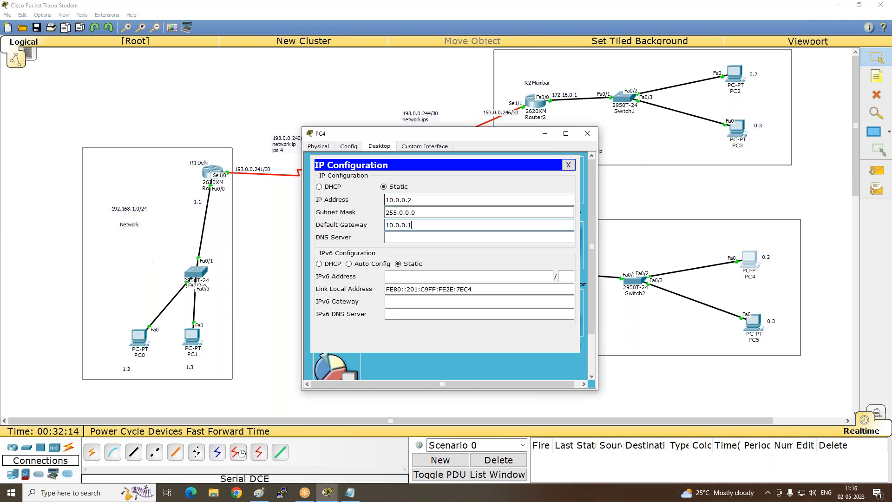
left_click(588, 134)
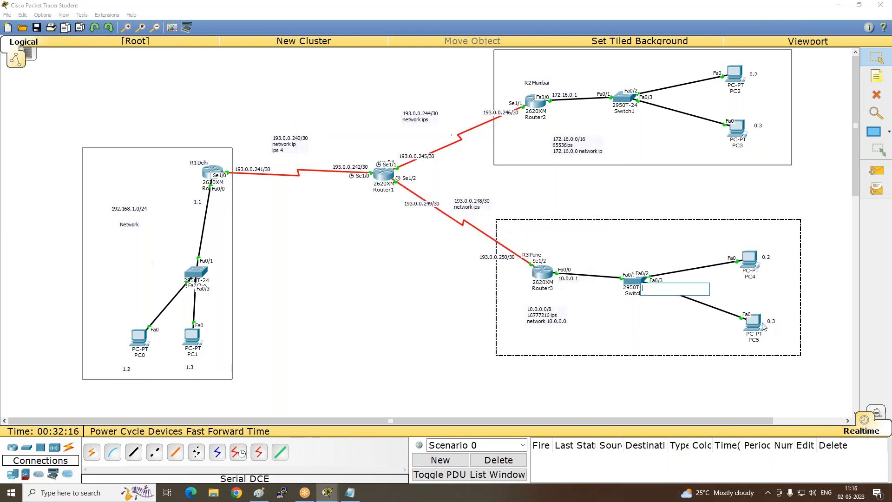
left_click(806, 183)
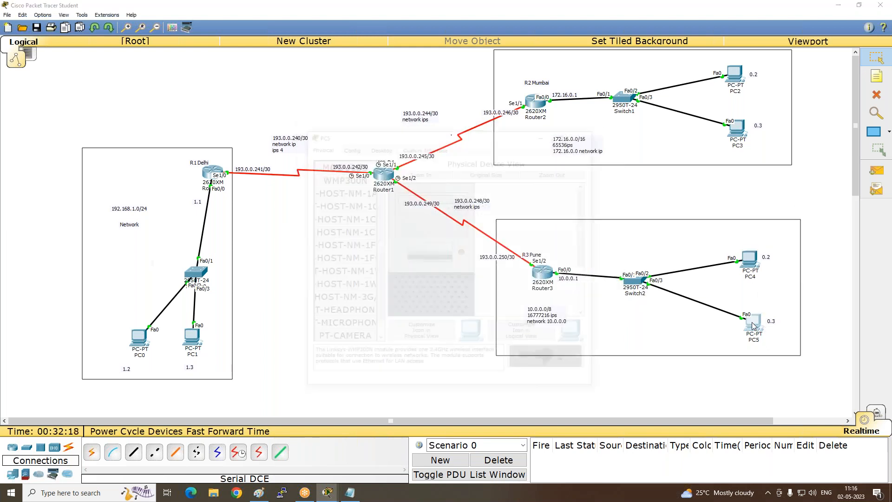
- Configure PC5 in the Pune network with static IP 10.0.0.3, mask 255.0.0.0 and default gateway 10.0.0.1, and close its window
left_click(754, 325)
left_click(381, 148)
left_click(340, 201)
left_click(401, 199)
type("1")
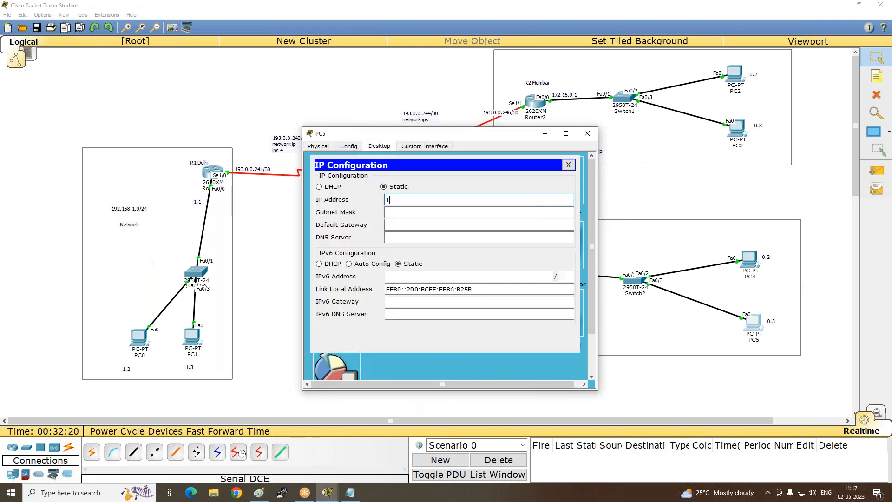
type("0.0.0")
key("Tab")
key("Tab")
type("10.0.0.1")
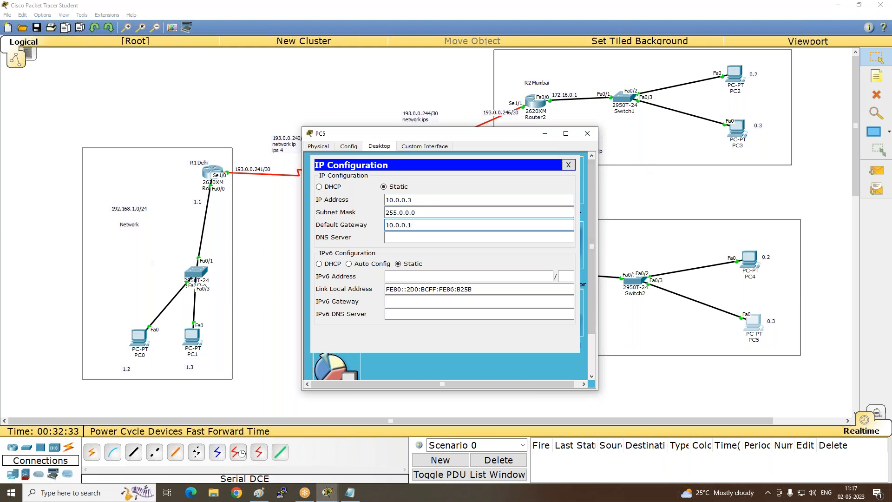
left_click(587, 134)
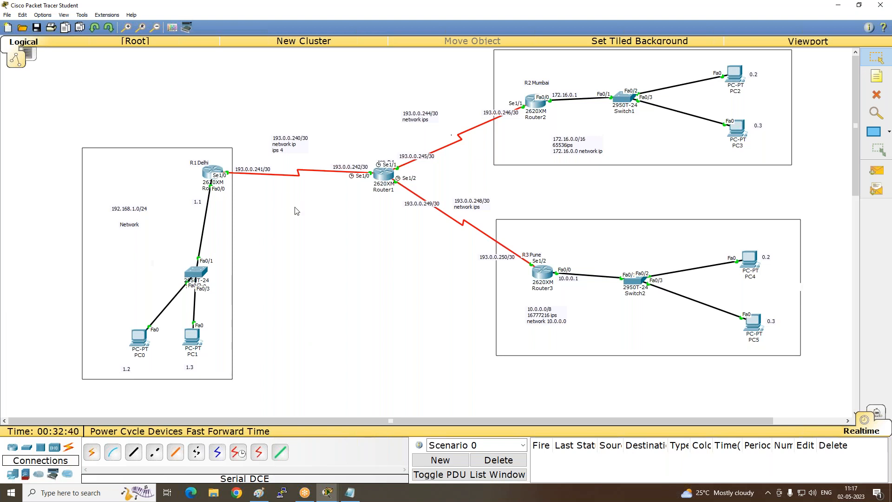
- Switch to Paint and start a text note reading "Ping" in the blank area below the network diagram's blue line
left_click(259, 493)
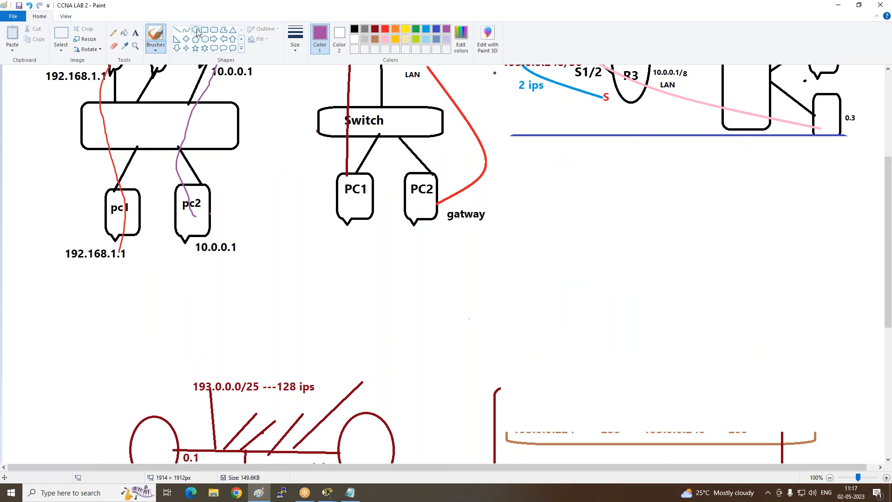
left_click(135, 33)
left_click(532, 176)
type("Ping")
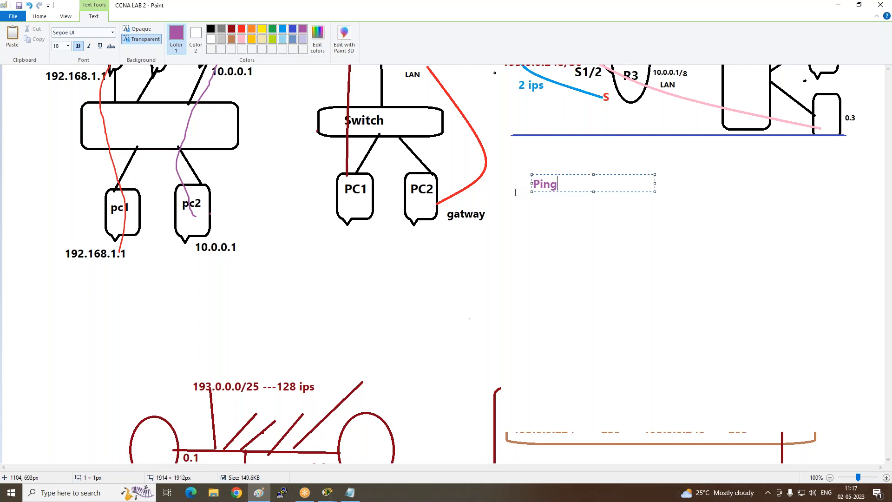
- Add a line about ICMP below "Ping", finish the text note and switch back to Cisco Packet Tracer
key("Return")
key("Return")
type("ICMP")
key("BackSpace")
key("BackSpace")
key("BackSpace")
key("BackSpace")
type("192.18")
left_click(544, 288)
left_click(838, 5)
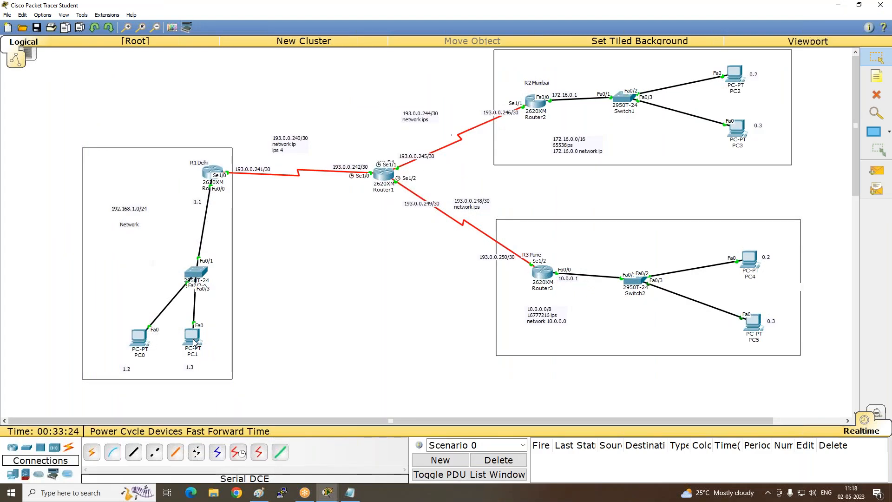
- Open PC0 in the Delhi network, close its IP configuration and start the Command Prompt
mouse_move(194, 342)
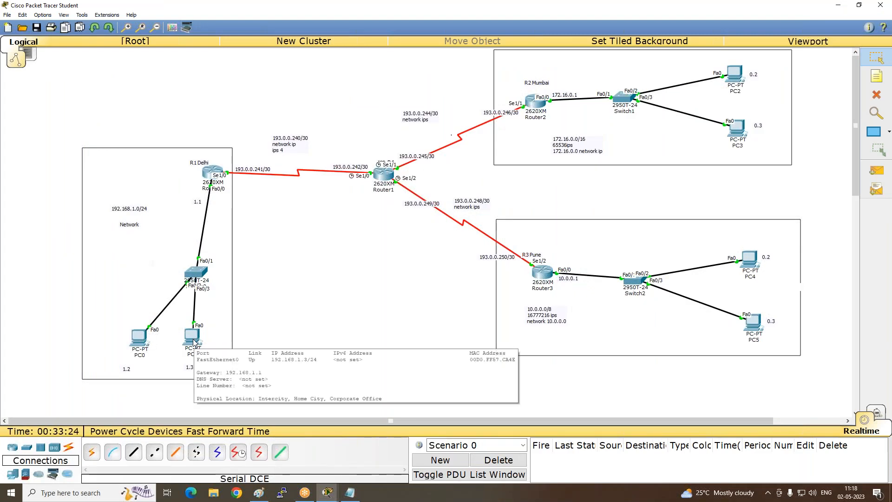
left_click(139, 336)
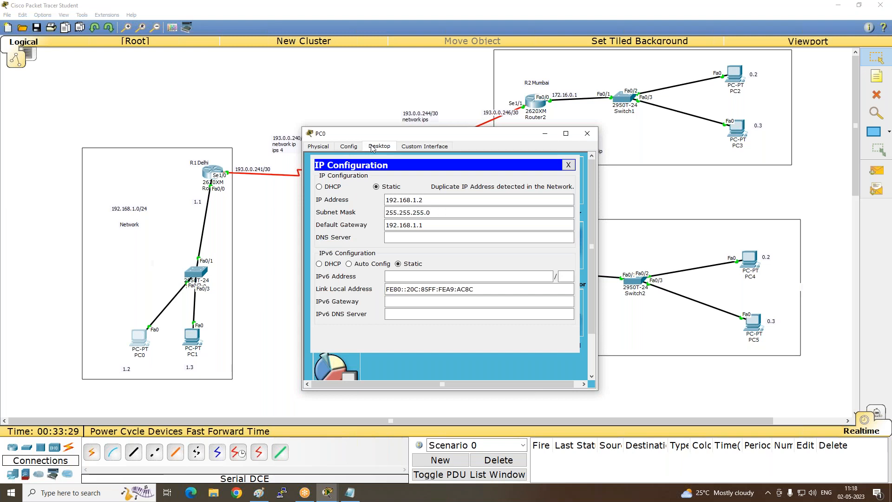
left_click(349, 147)
left_click(319, 146)
left_click(379, 146)
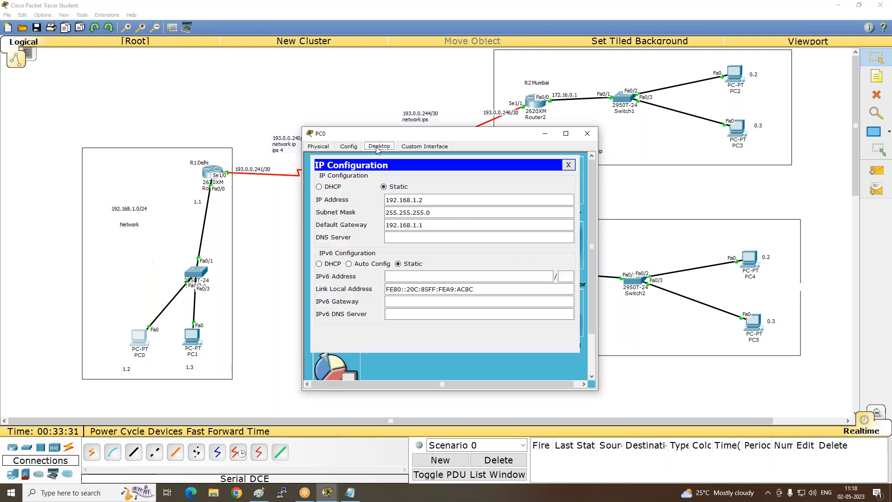
left_click(571, 165)
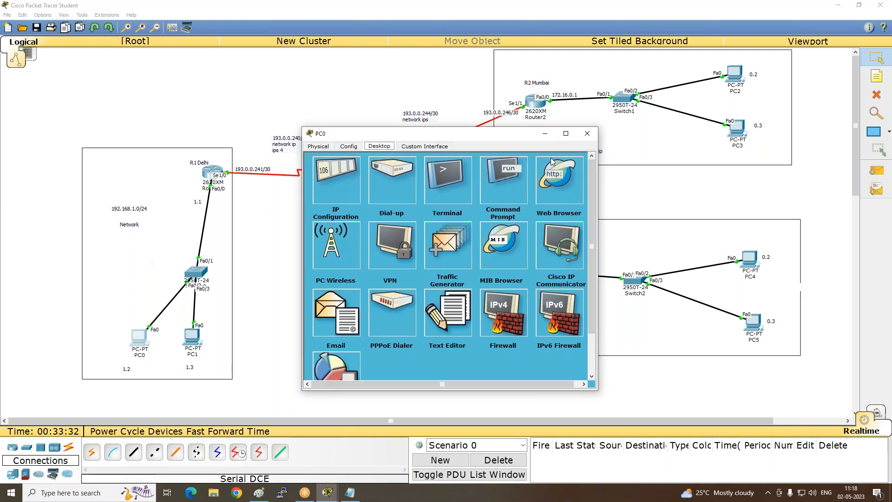
left_click(501, 196)
- Ping PC1 at 192.168.1.3 from PC0's Command Prompt, with the PC0 window moved clear of the Delhi network
left_click_drag(460, 133, 691, 64)
type("pi")
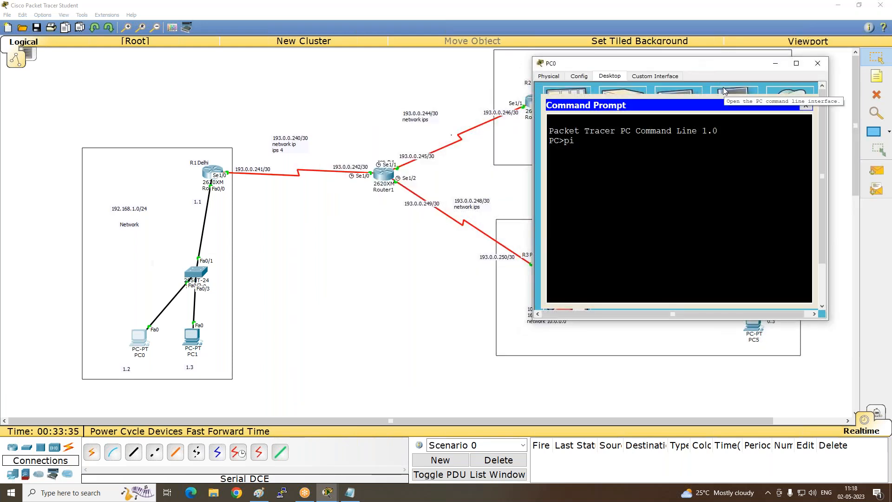
type("ng 192.168.1.3")
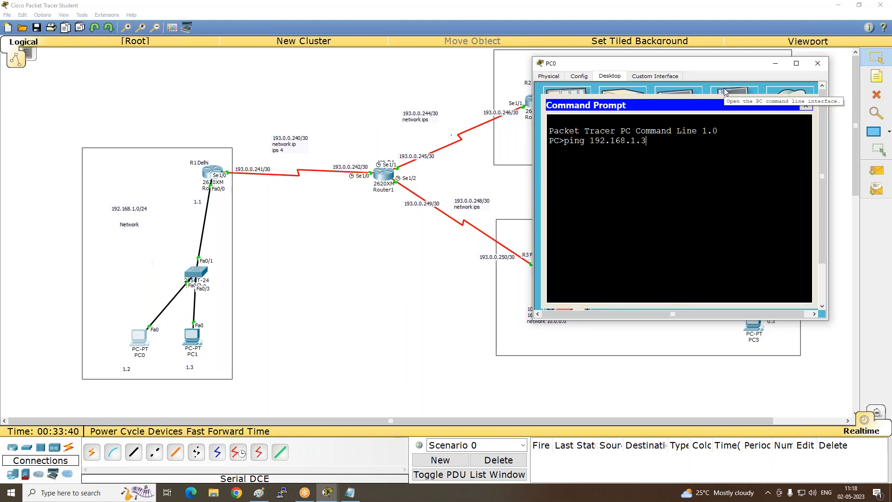
key("Return")
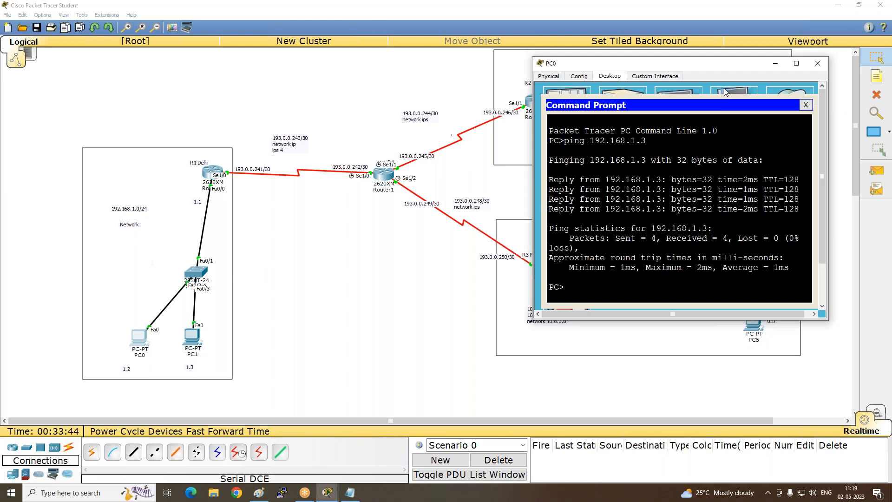
- Ping the gateway 192.168.1.1 from PC0 and move its window aside to uncover the Mumbai and Pune networks
key("Up")
key("BackSpace")
type("192.168.1.1")
key("Return")
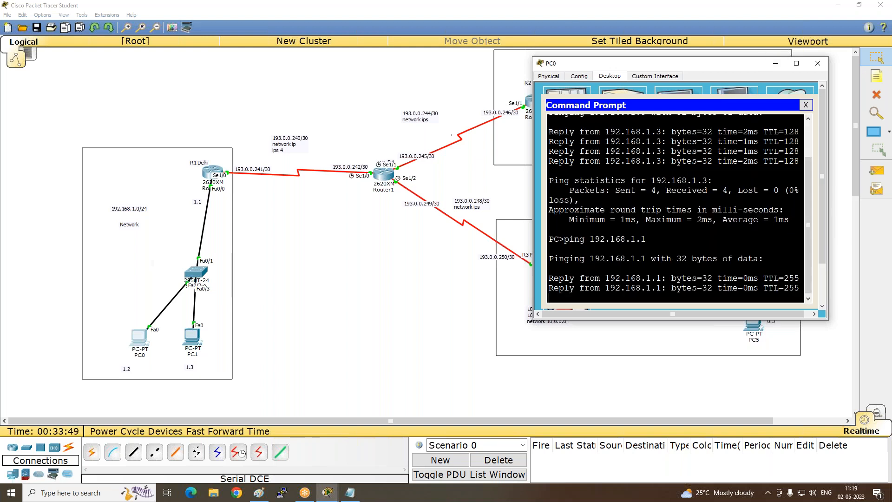
left_click_drag(533, 57, 439, 46)
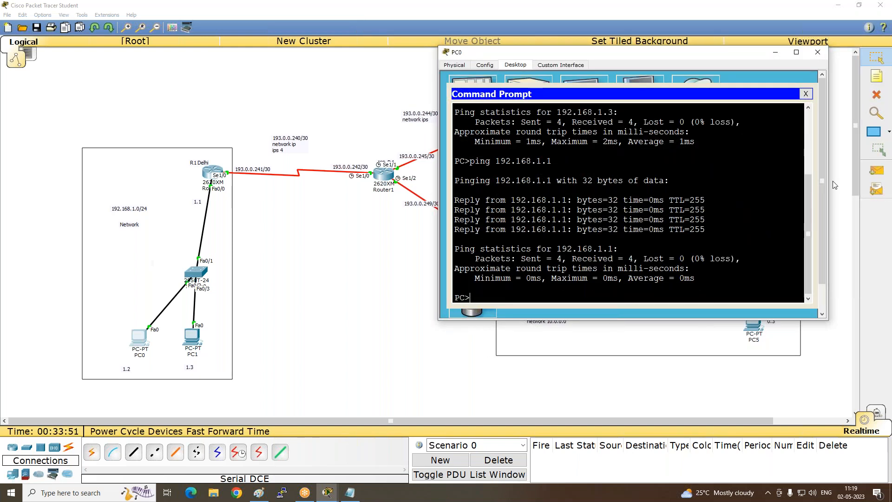
left_click_drag(730, 58, 404, 52)
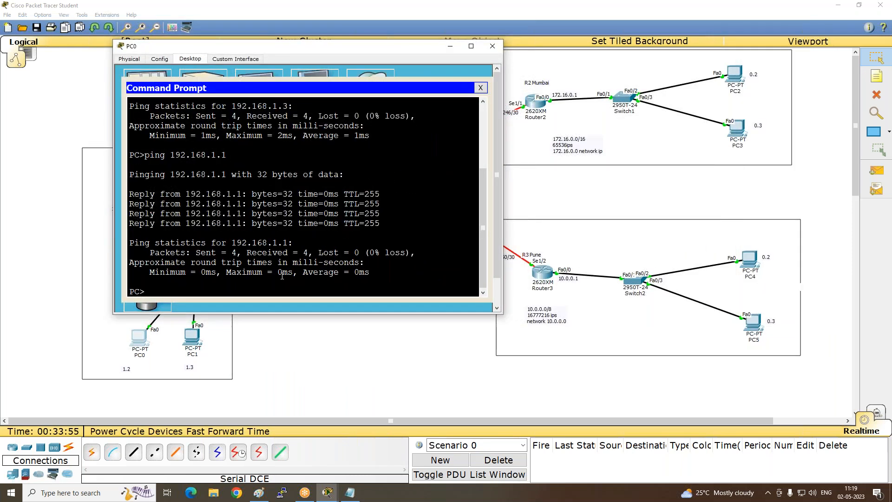
- Ping PC4 in the Pune network at 10.0.0.2 from PC0's Command Prompt
type("ping 10.0.0.2")
key("Return")
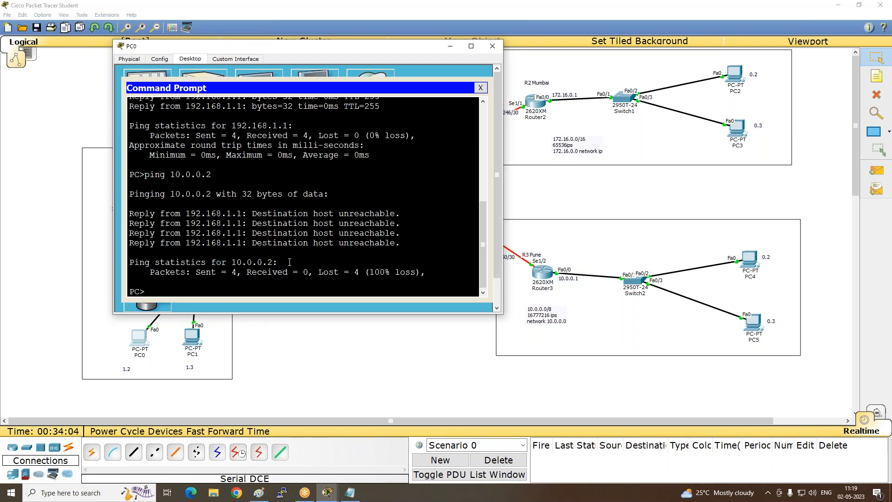
- Highlight the reply message and the replying address in the 10.0.0.2 ping output, and close the PC0 window
left_click_drag(257, 213, 386, 214)
left_click_drag(186, 213, 246, 214)
left_click_drag(313, 48, 482, 100)
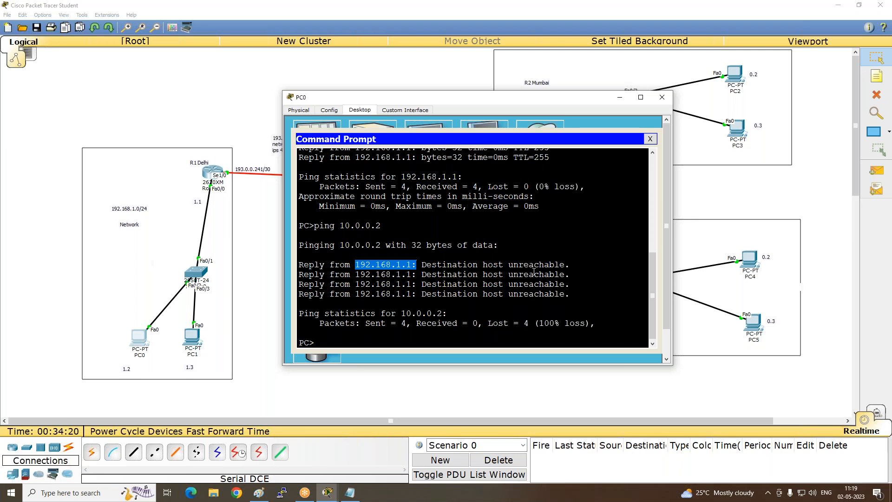
left_click(662, 97)
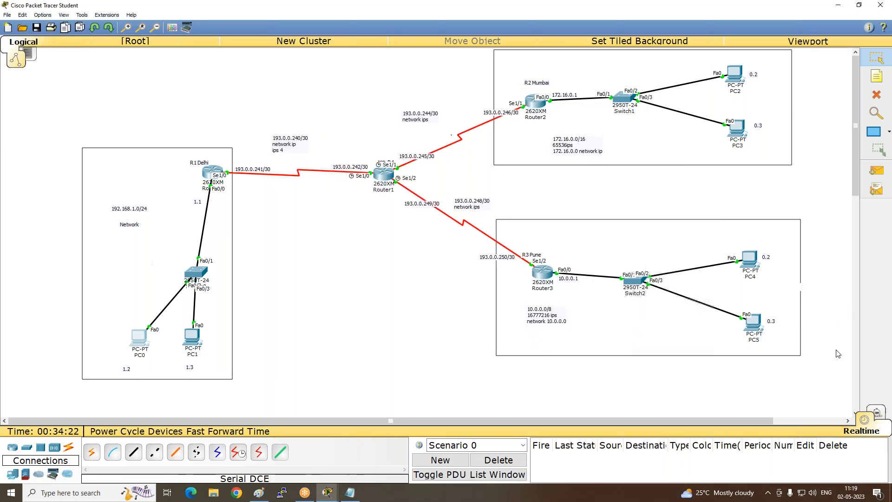
- Send a simple PDU from PC0 to PC1 to test connectivity inside the Delhi network
left_click(881, 174)
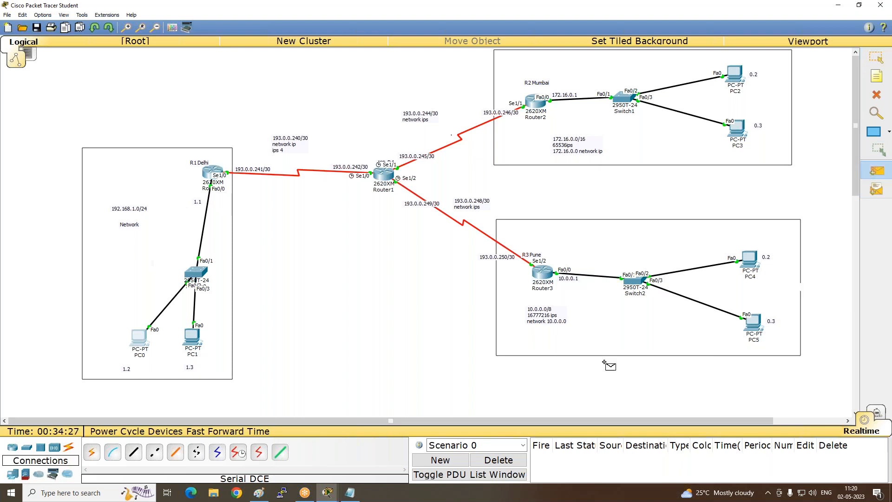
left_click(137, 334)
left_click(194, 337)
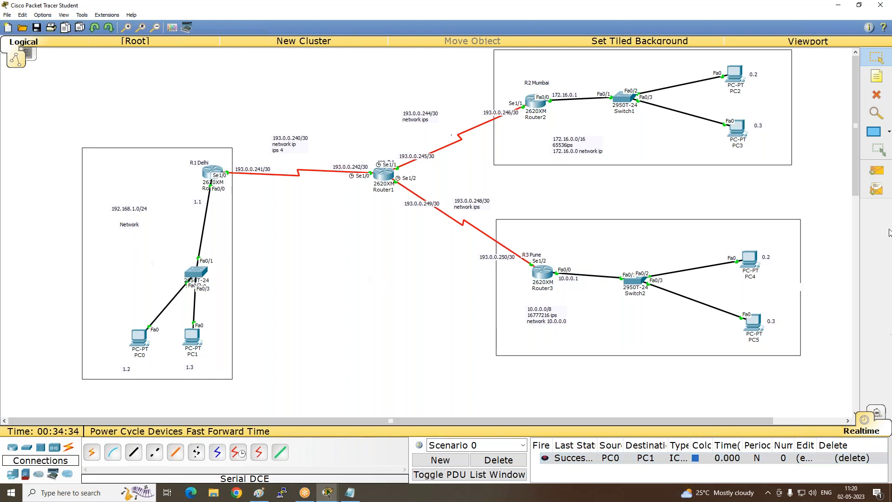
- Send a simple PDU from PC0 to Router0, and delete the scenario with all its PDUs
left_click(867, 176)
left_click(139, 338)
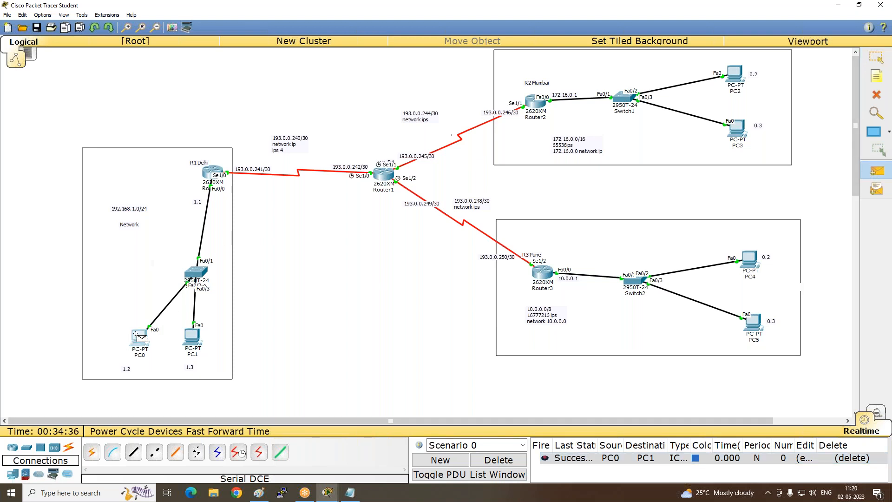
left_click(211, 172)
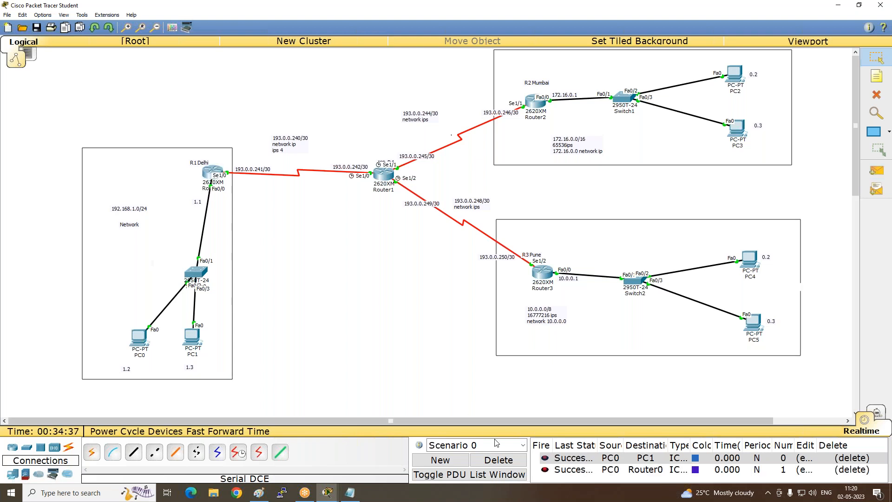
left_click(506, 461)
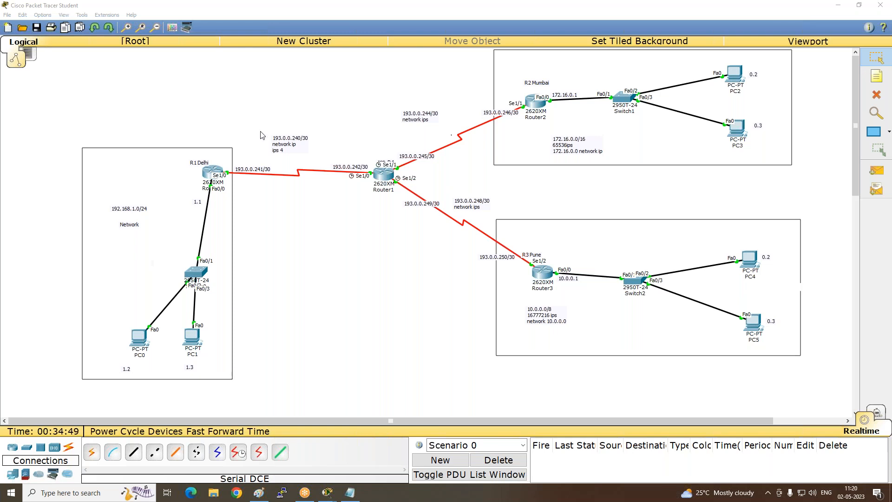
- Open the command line of Router0 in Delhi and enter privileged EXEC mode with "en"
left_click(207, 173)
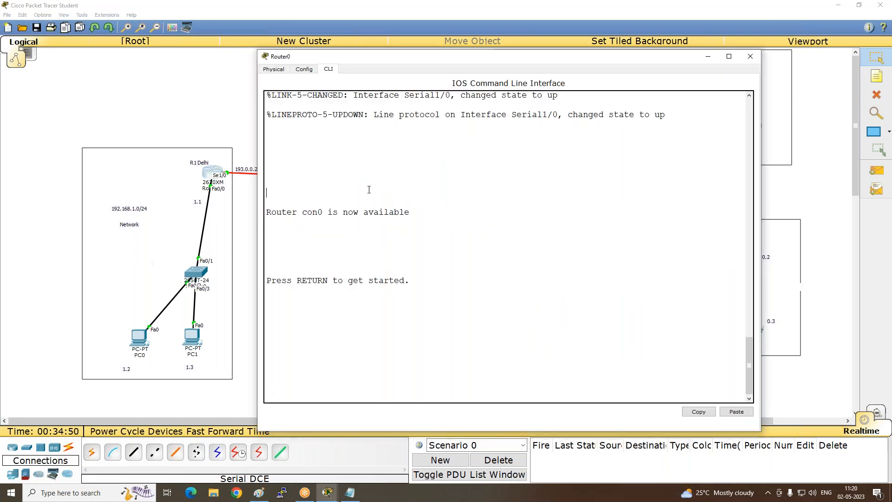
key("Return")
key("Return")
key("Return")
key("Return")
key("Return")
type("en")
key("Return")
key("Return")
key("Return")
key("Return")
key("Return")
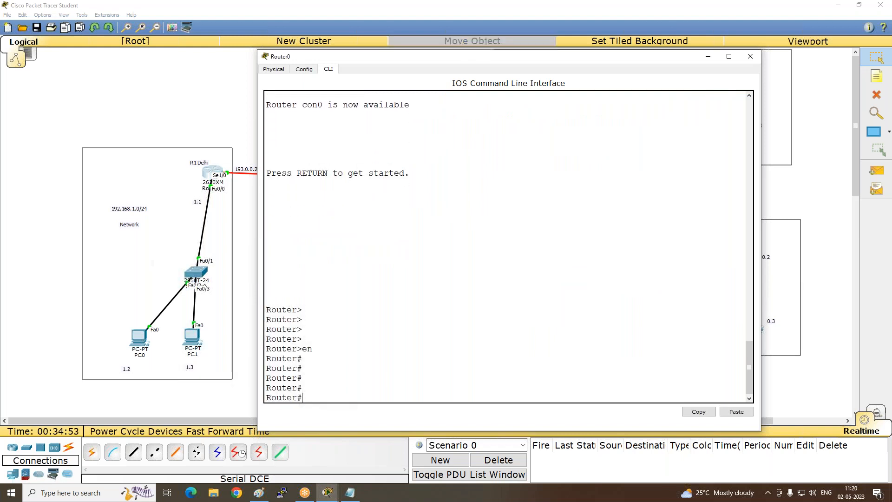
- Ping Router1's serial address 193.0.0.242 from Router0, with the CLI window moved off the Delhi–Router1 link
left_click_drag(475, 59, 711, 32)
type("ping")
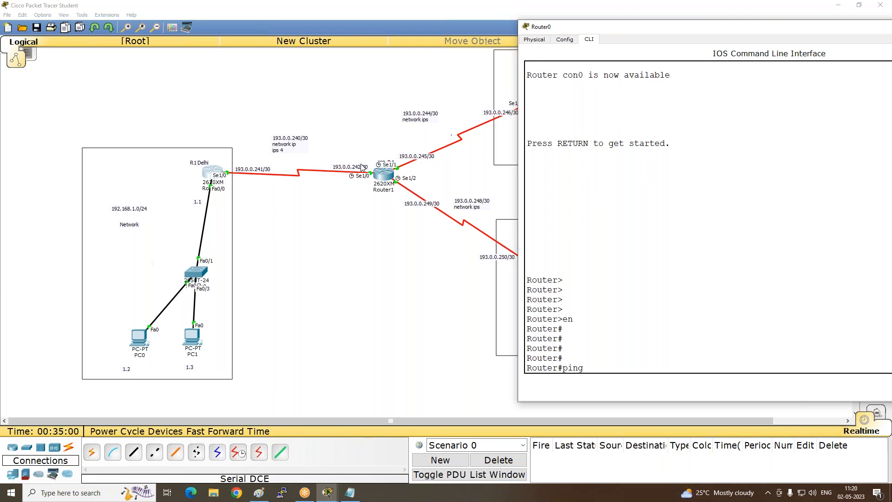
type(" 193.0.0.242")
key("Return")
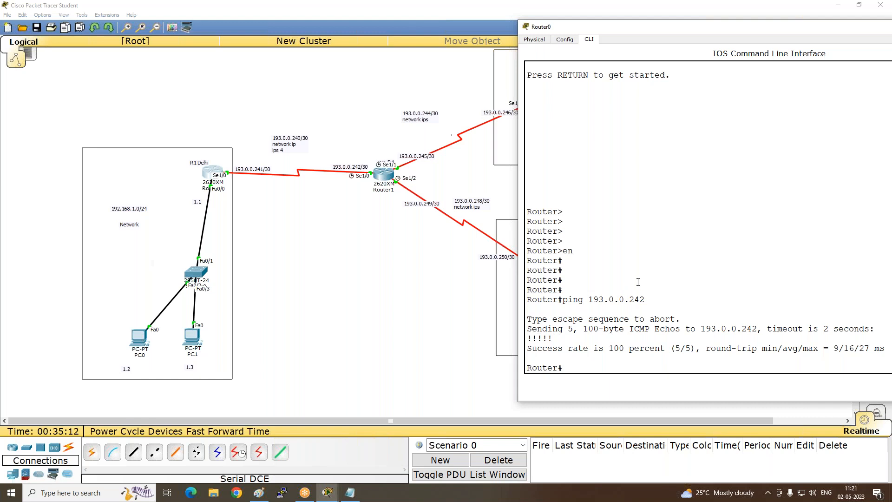
- Ping 193.0.0.248 from Router0 by editing the previous ping command
key("Up")
key("BackSpace")
type("8")
key("Return")
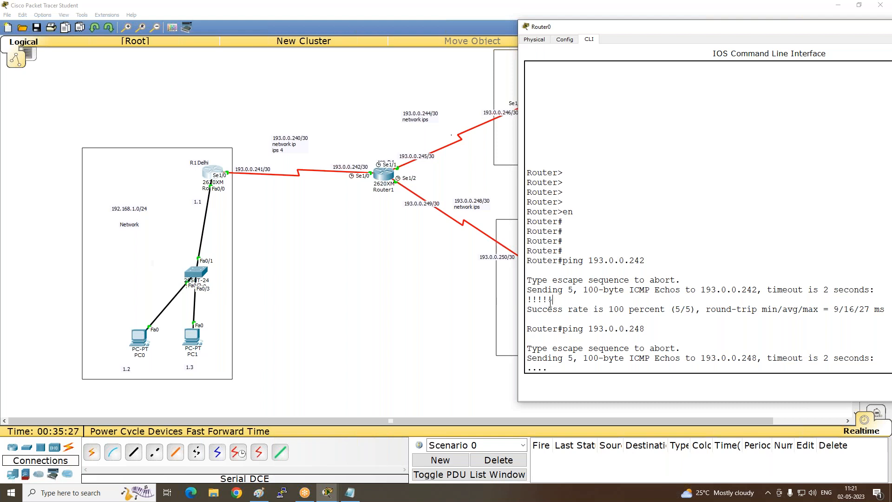
- Highlight the exclamation marks in the 193.0.0.242 ping output, and minimize the Router0 window
left_click_drag(551, 301, 523, 304)
left_click(698, 306)
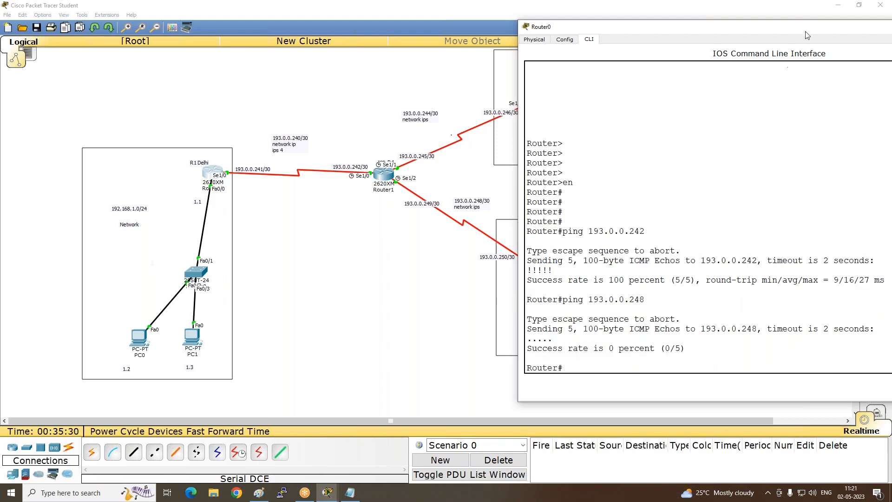
left_click_drag(715, 26, 499, 76)
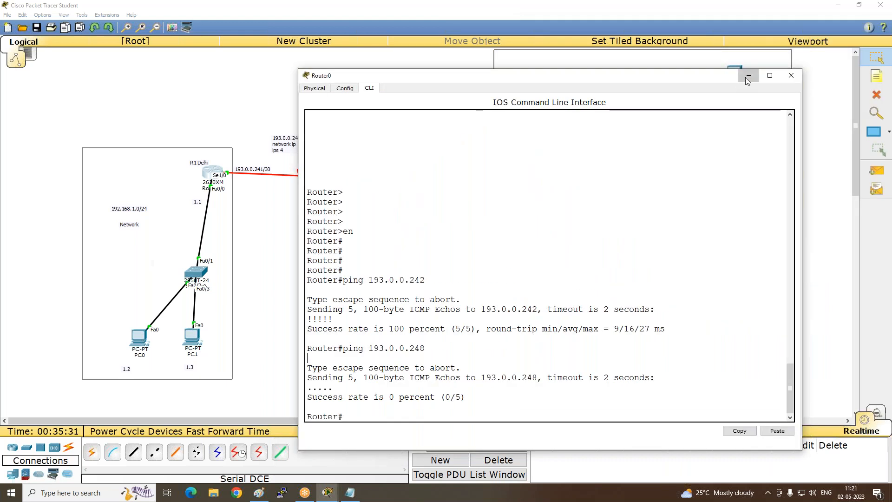
left_click(747, 78)
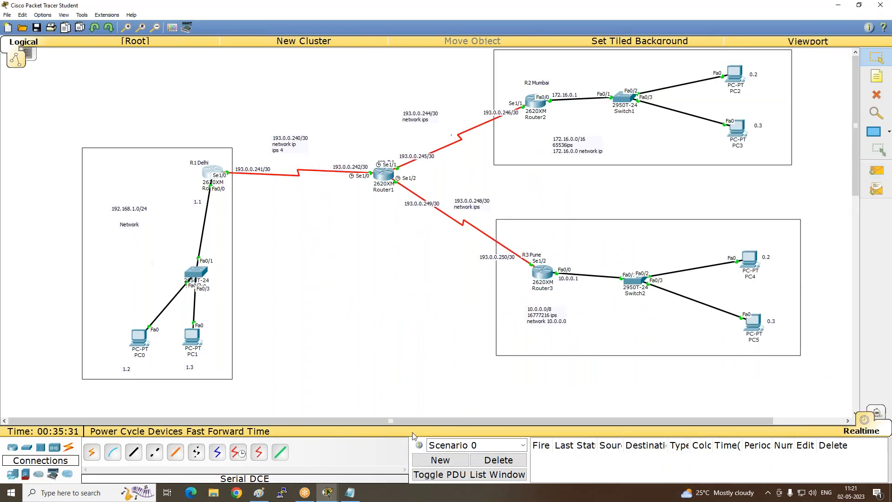
- Send a simple PDU from Router1 to Router0, delete the scenario and repeat the same test
left_click(877, 171)
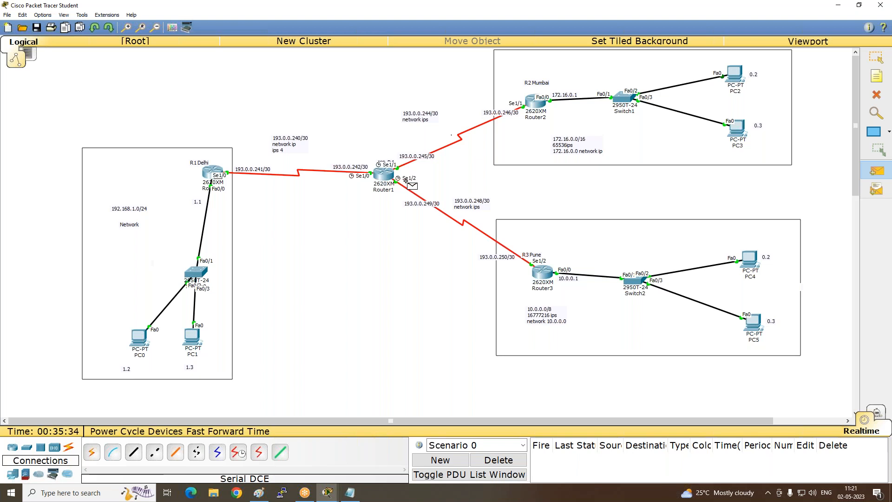
left_click(213, 172)
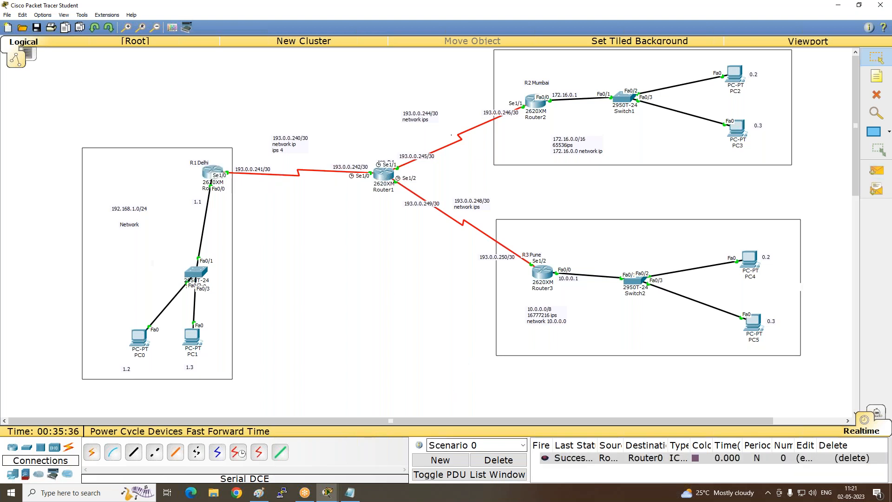
left_click(498, 460)
left_click(876, 170)
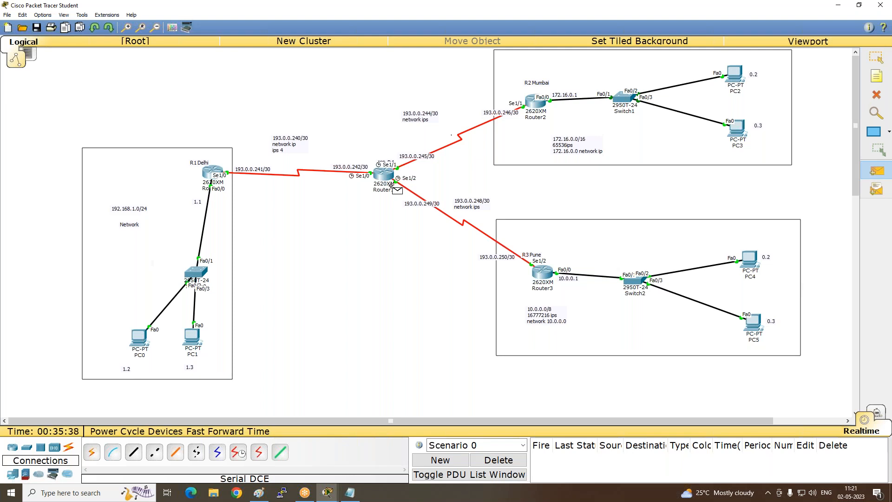
left_click(212, 172)
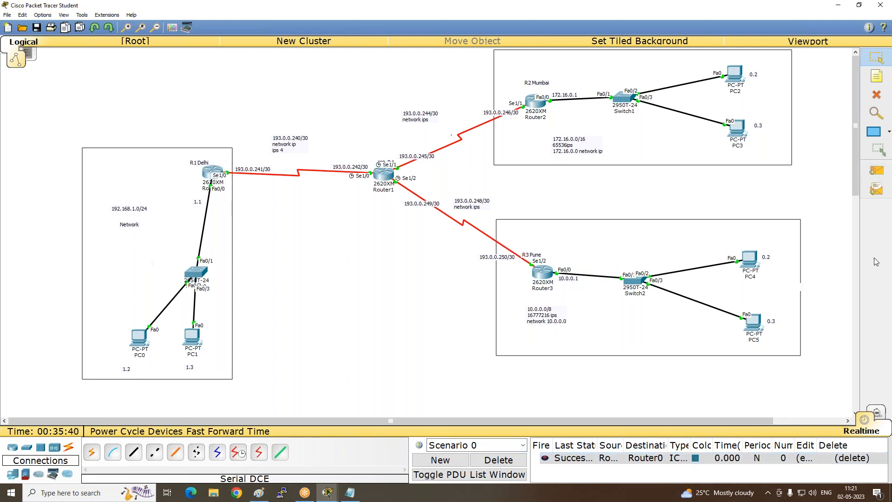
- Send a simple PDU from Router1 to Router2 in Mumbai, and delete the scenario with all its PDUs
left_click(865, 173)
left_click(385, 175)
left_click(536, 103)
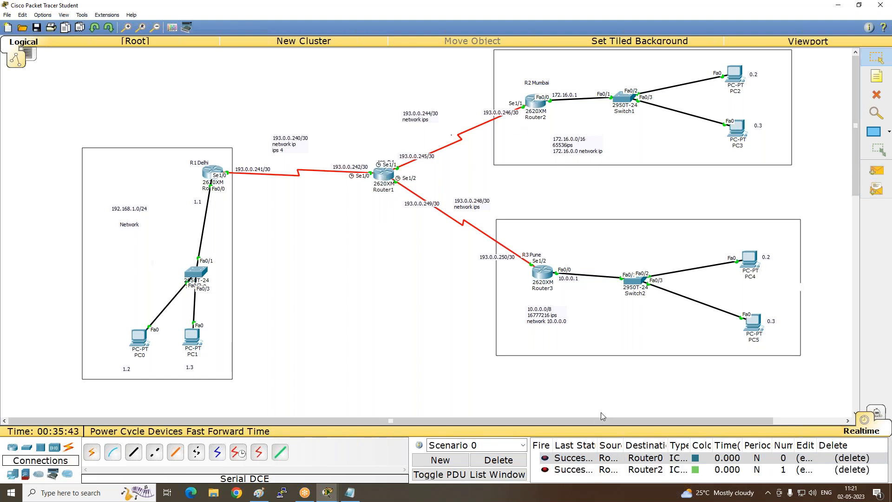
left_click(501, 460)
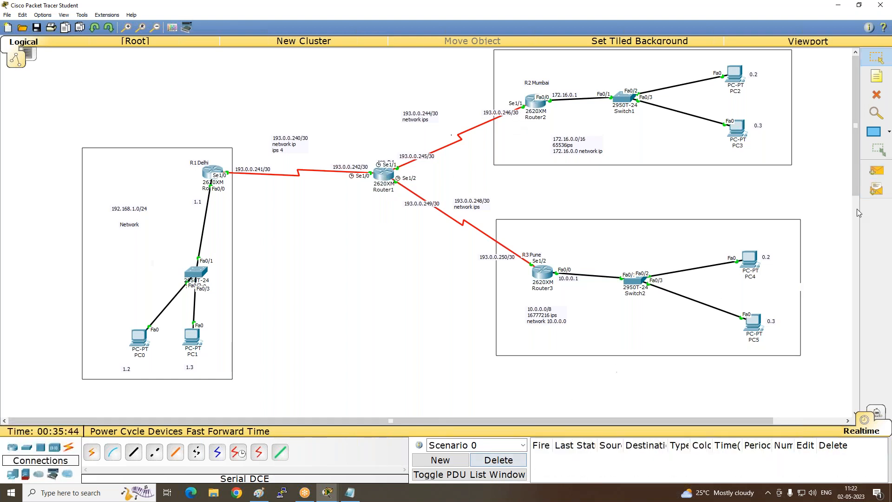
- Send a simple PDU from Router1 to Router3 in Pune, and delete the scenario with its PDU
left_click(875, 172)
left_click(384, 174)
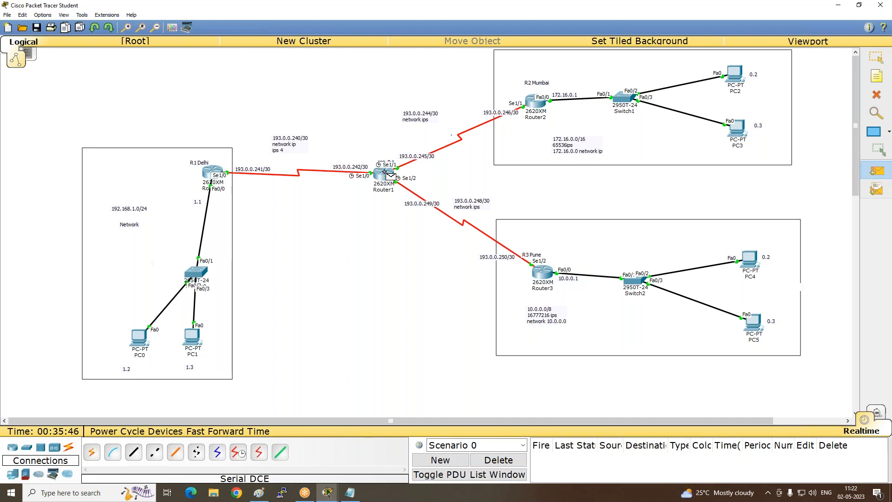
left_click(544, 278)
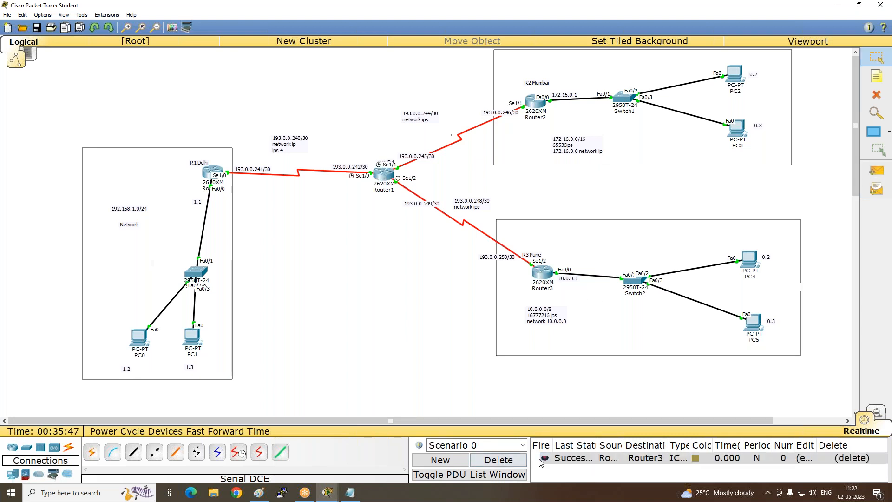
left_click(499, 460)
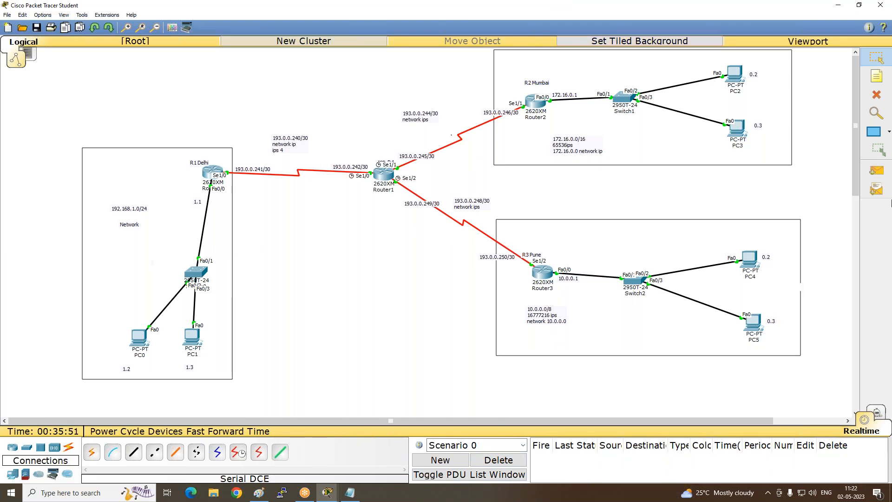
- Send a simple PDU from Router2 to PC2, repeat the same test, and delete the scenario with its PDUs
left_click(876, 172)
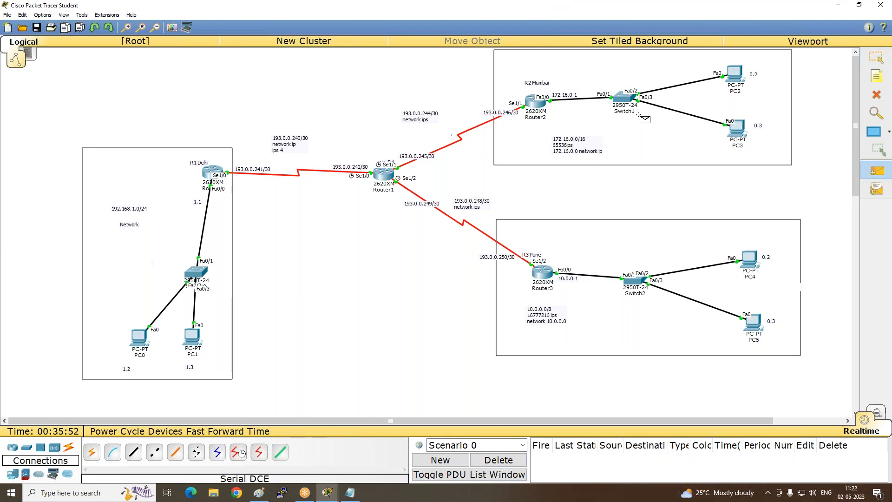
left_click(540, 105)
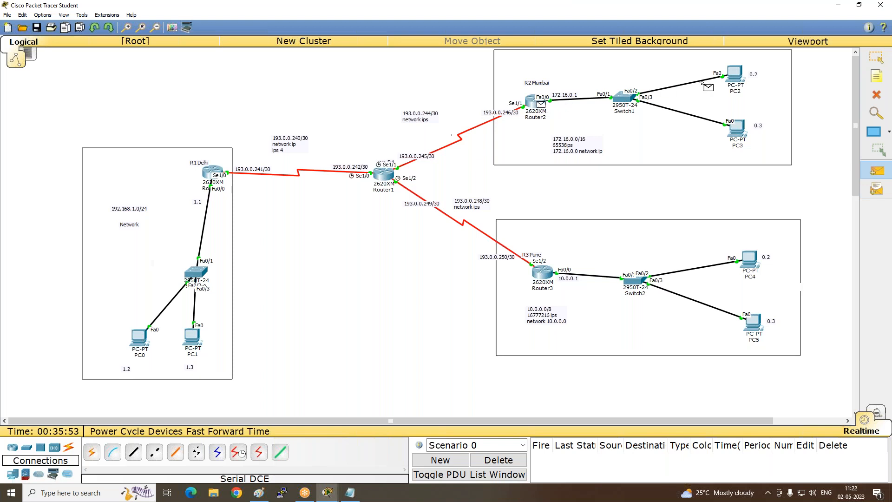
left_click(735, 75)
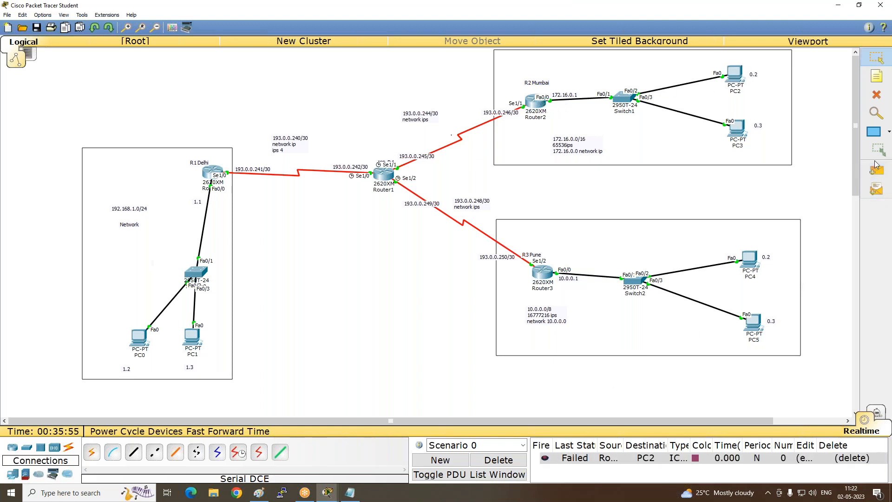
left_click(877, 171)
left_click(539, 100)
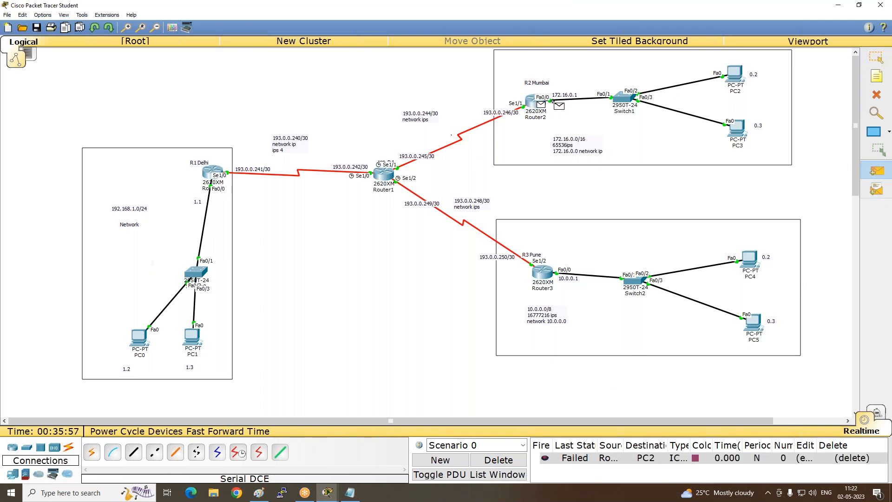
left_click(735, 76)
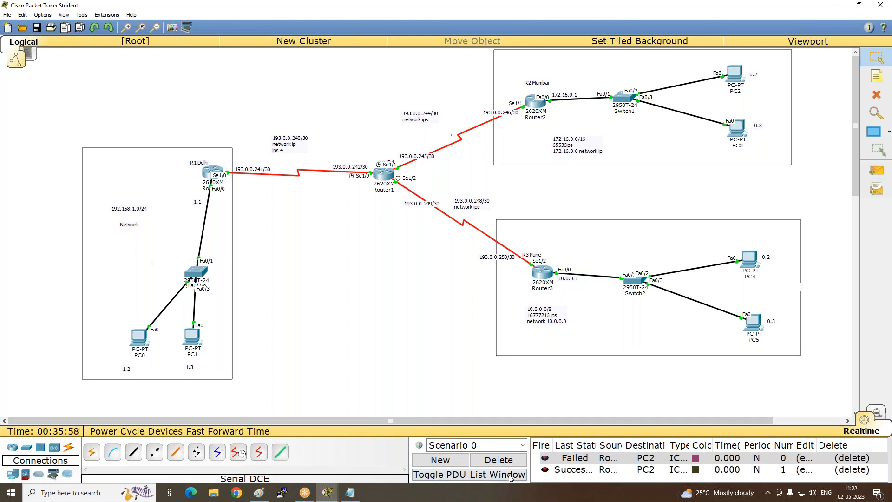
left_click(499, 459)
- Send two simple PDUs from Router2 to PC3 in the Mumbai network, and delete the scenario
left_click(877, 170)
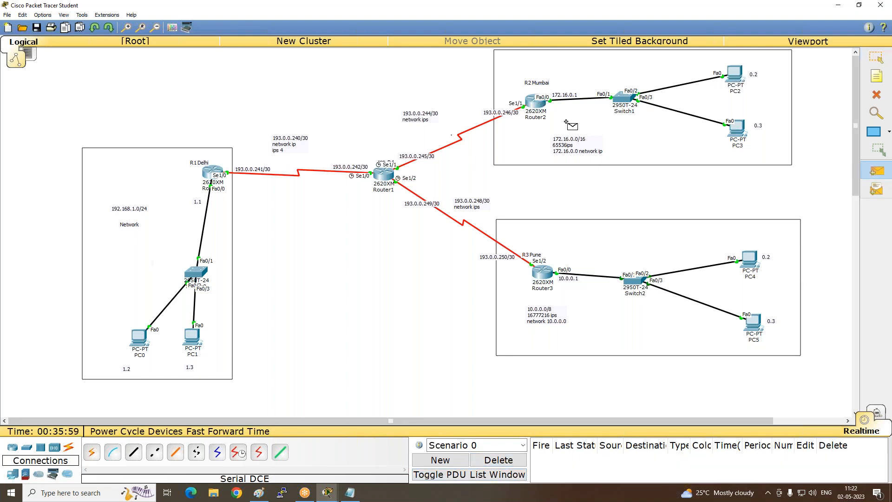
left_click(539, 103)
left_click(738, 131)
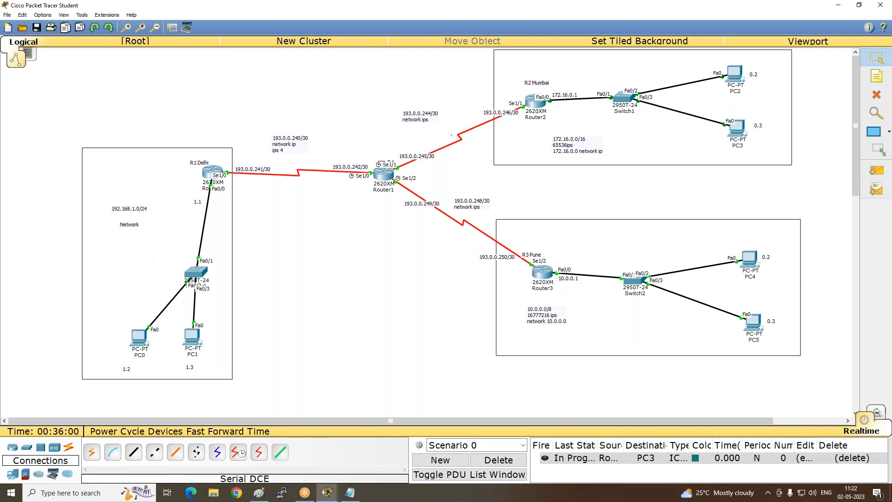
left_click(877, 171)
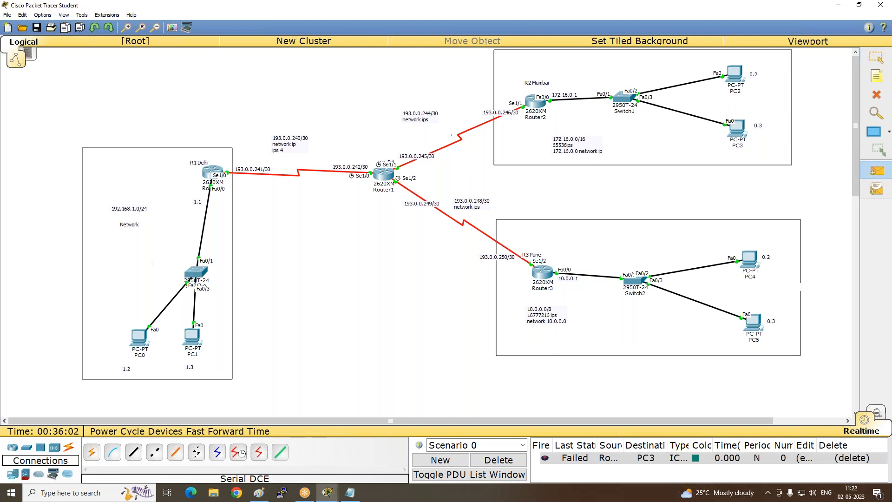
left_click(538, 103)
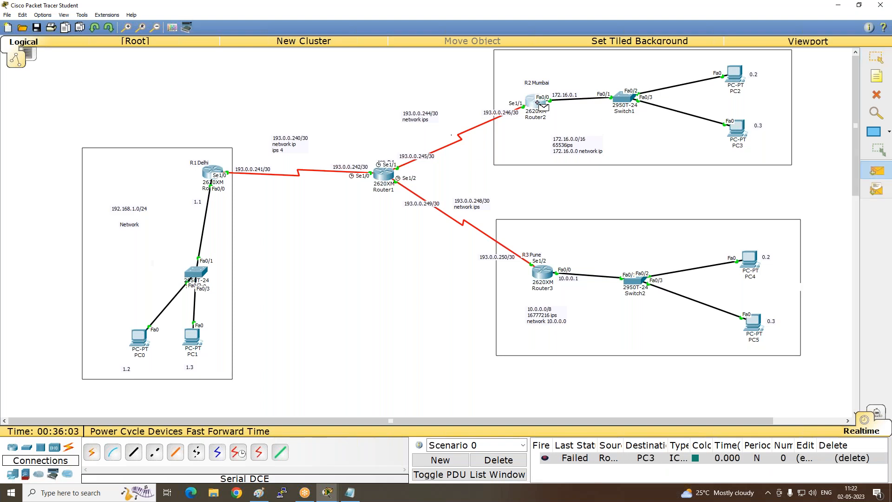
left_click(737, 132)
left_click(498, 460)
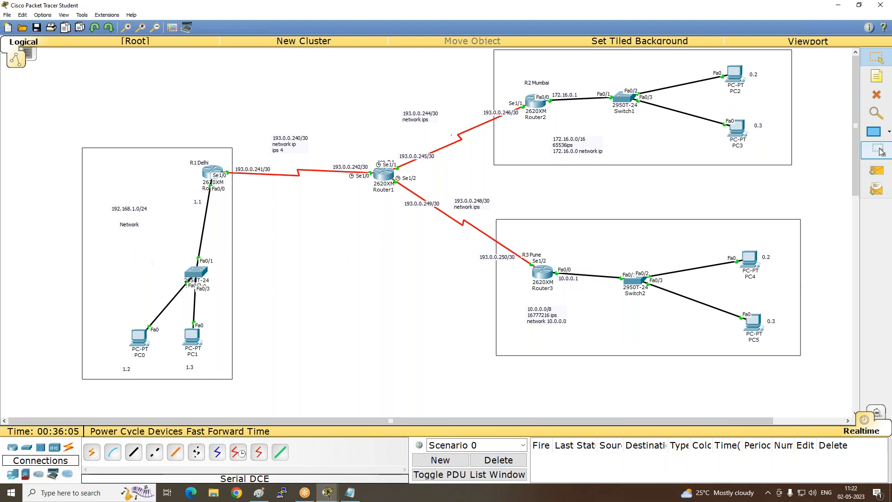
- Send simple PDUs from Router3 to PC4 and to PC5 in the Pune network, and delete the scenario
left_click(877, 171)
left_click(543, 273)
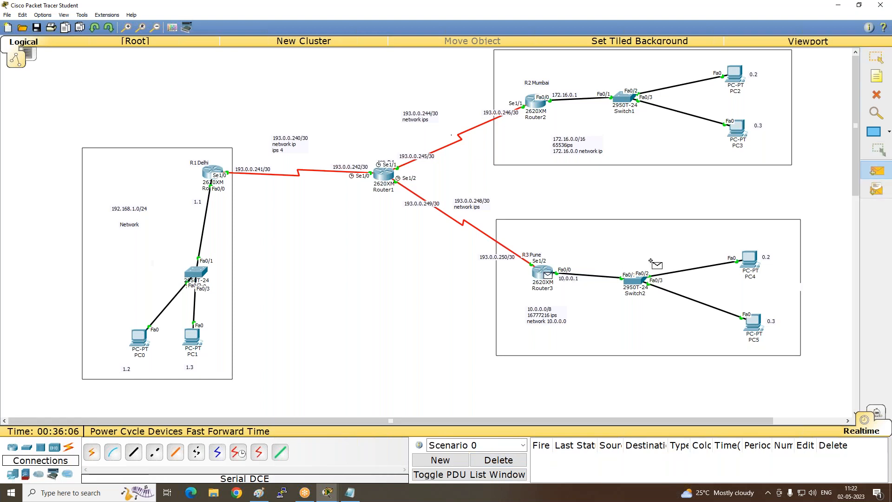
left_click(751, 260)
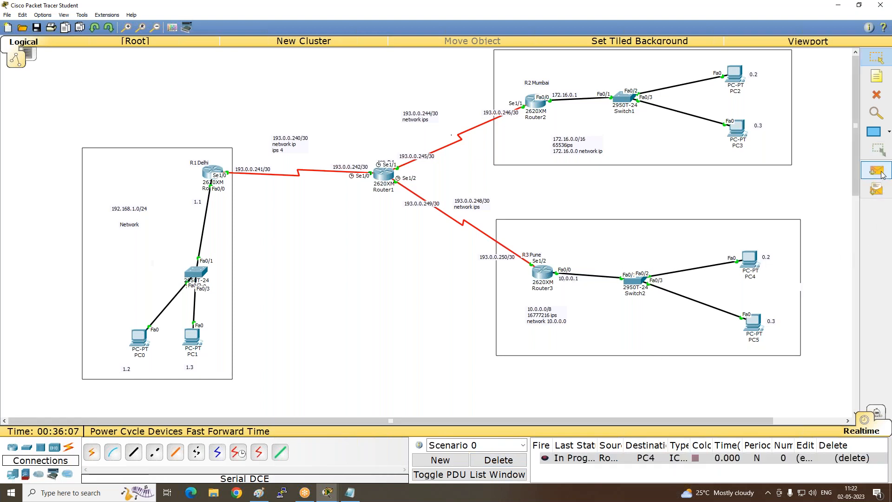
left_click(876, 171)
left_click(545, 277)
left_click(754, 322)
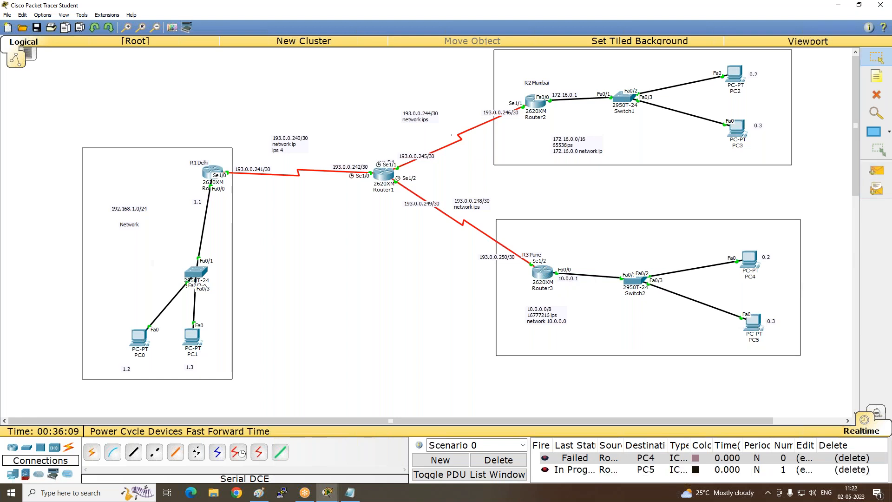
left_click(498, 462)
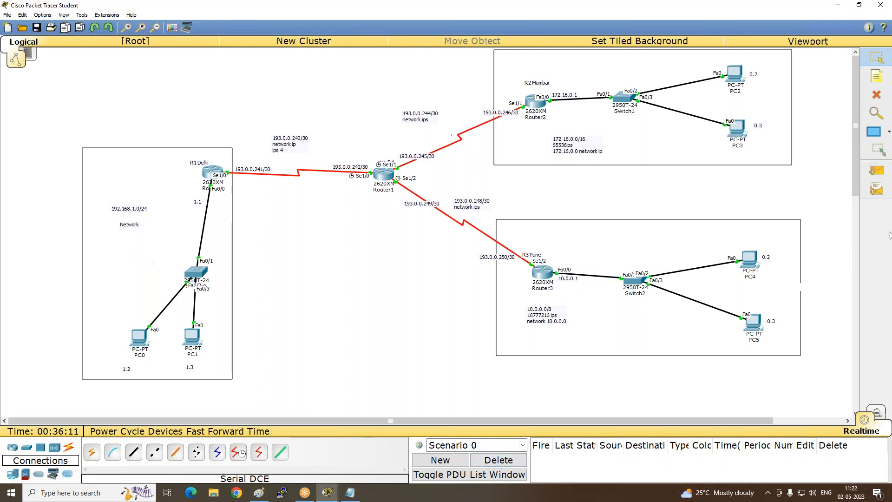
- Repeat the simple PDU tests from Router3 to PC4 and PC5, and delete the scenario again
left_click(877, 171)
left_click(543, 275)
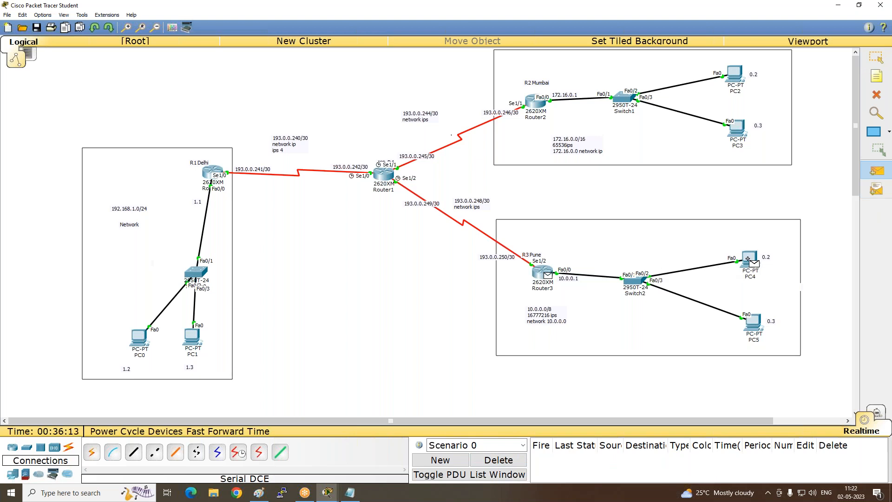
left_click(749, 260)
left_click(868, 173)
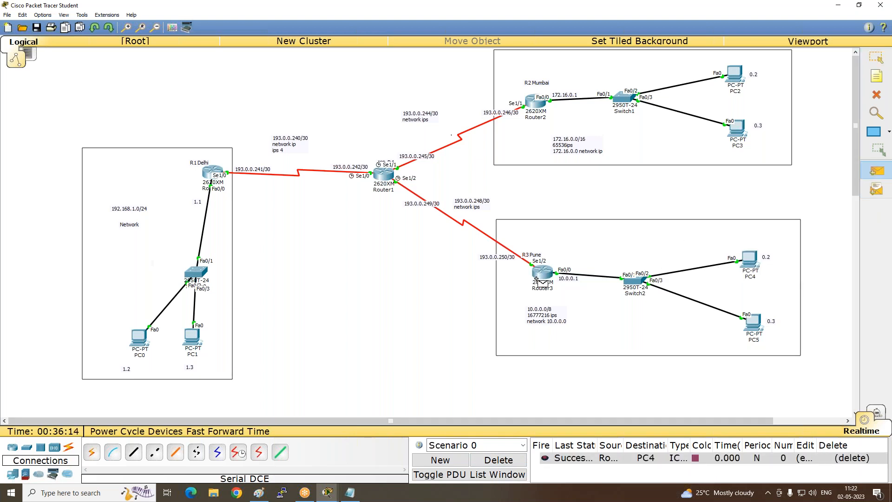
left_click(545, 274)
left_click(754, 322)
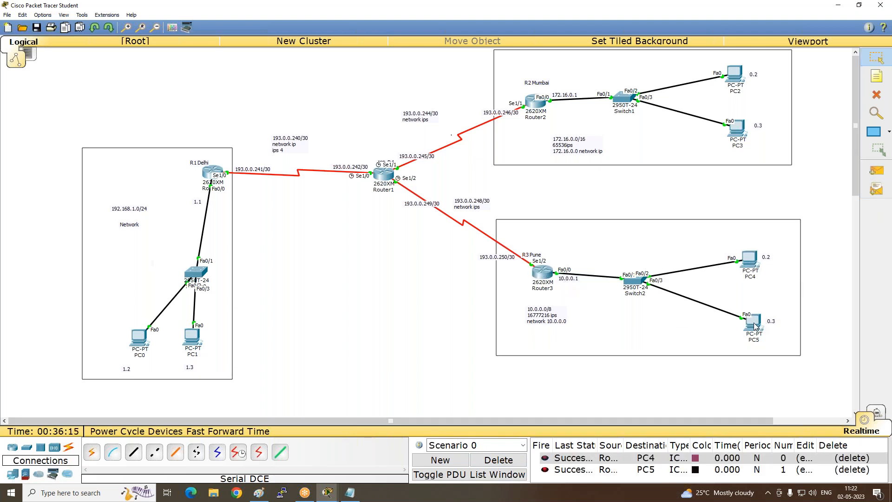
left_click(512, 458)
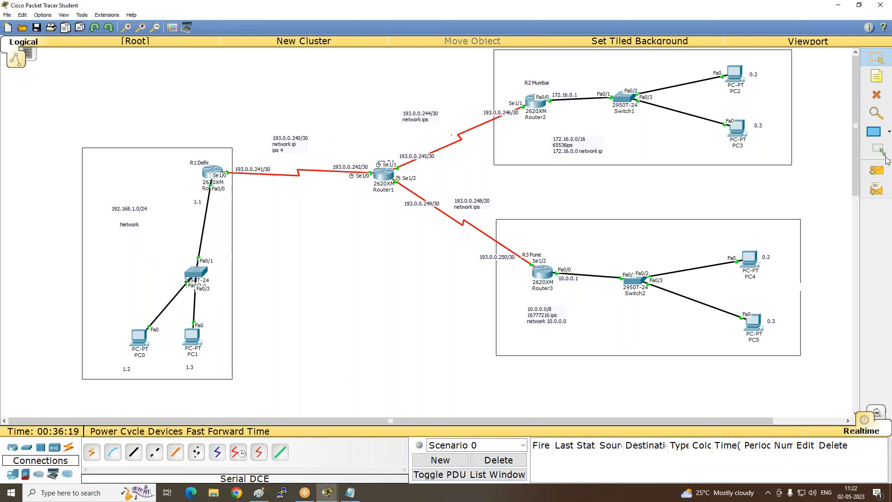
- Add a note with a person's first name beside PC0 and another with a different first name beside PC2
left_click(873, 175)
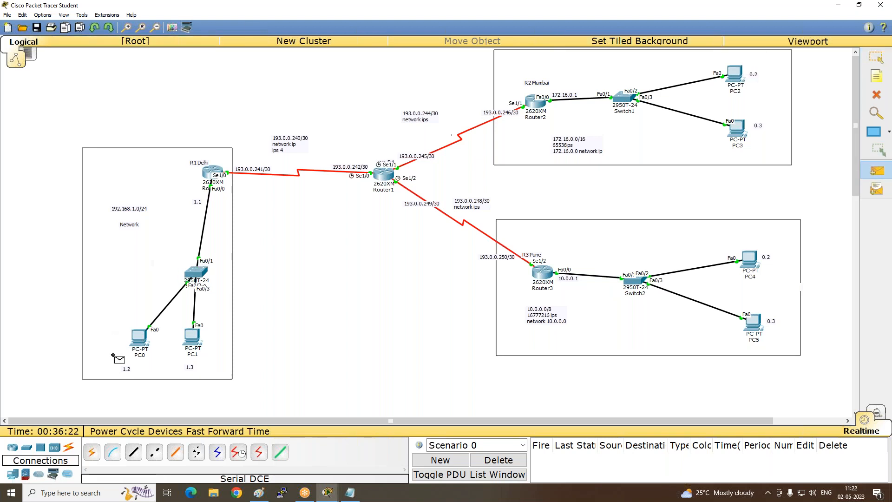
left_click(877, 76)
left_click(92, 336)
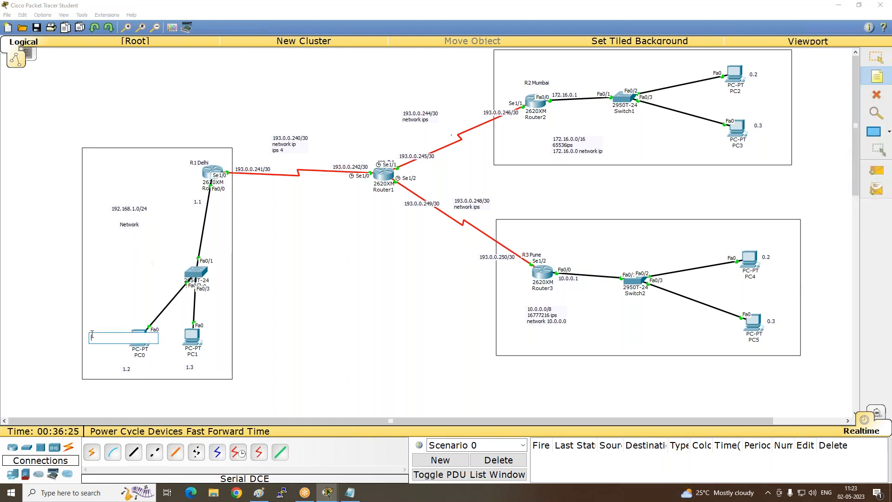
type("ARUN")
left_click(113, 291)
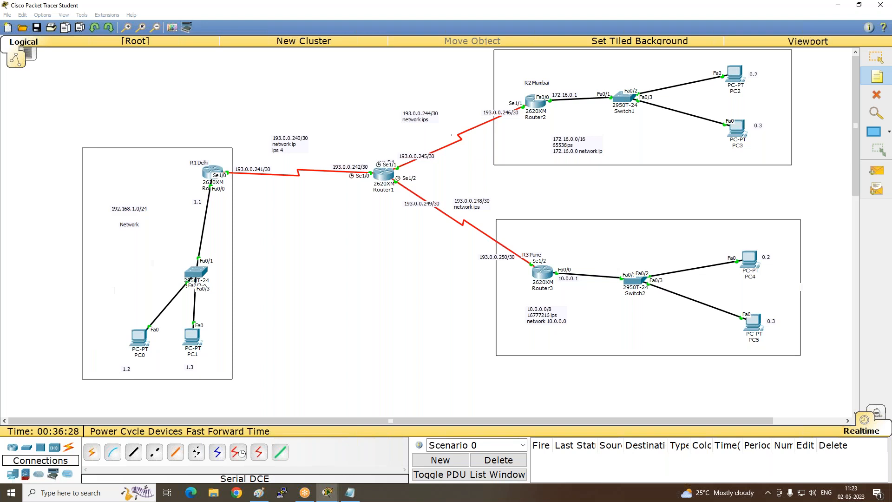
left_click(746, 62)
type("Rohit")
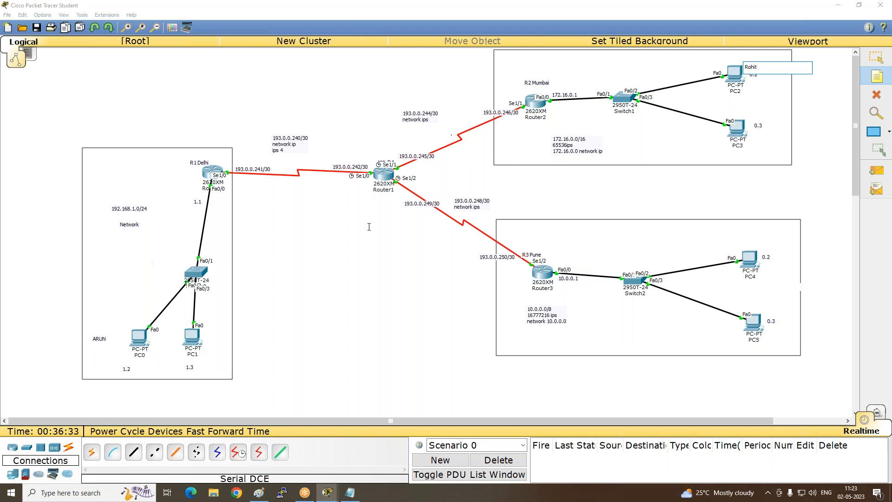
left_click(370, 226)
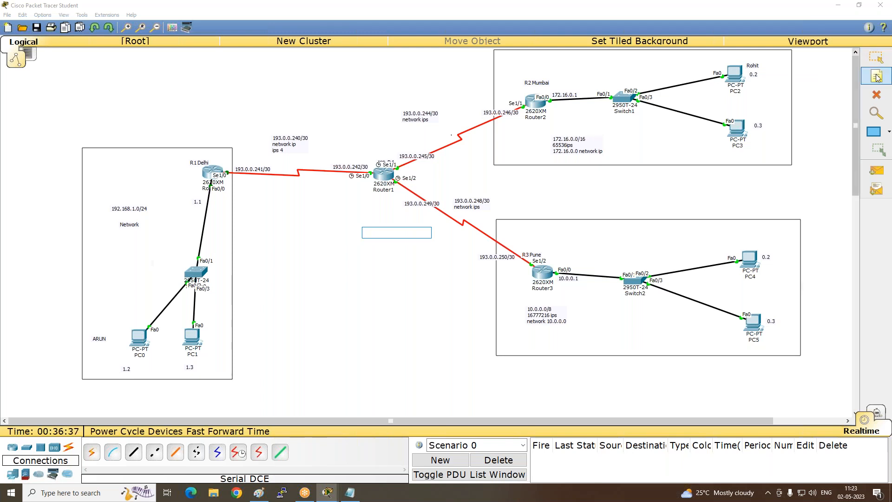
- Send a simple PDU from PC0 in Delhi to PC2 in Mumbai
left_click(883, 174)
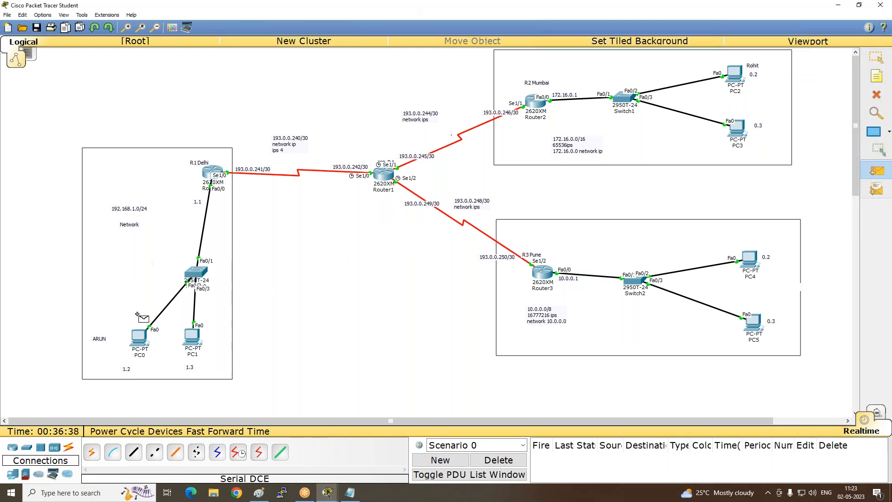
left_click(149, 332)
left_click(736, 73)
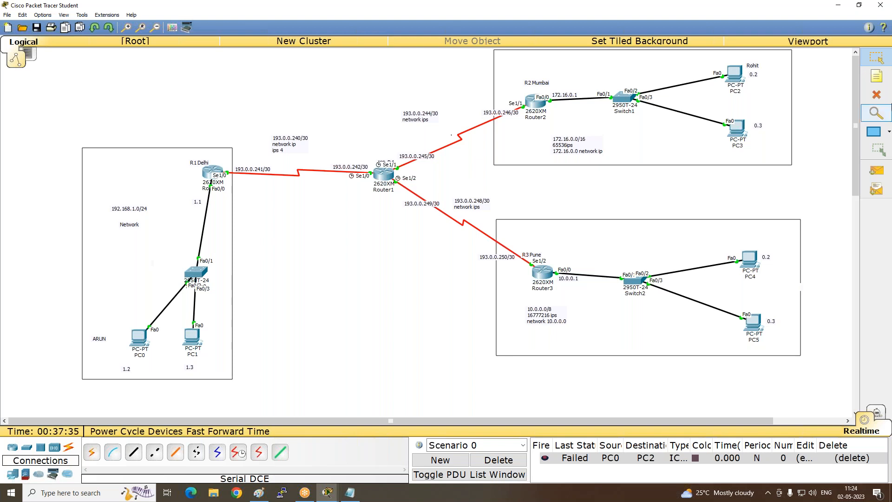
- Send a simple PDU from Router0 to Router1, and delete the scenario with all its PDUs
left_click(876, 171)
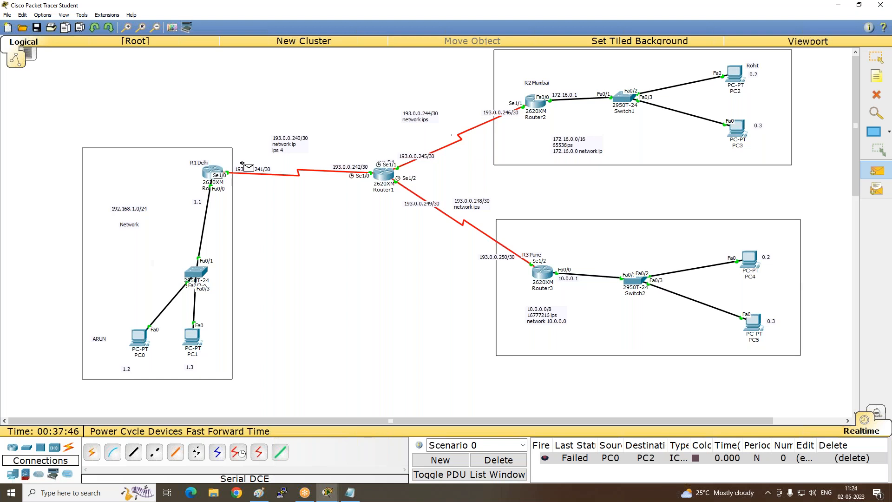
left_click(383, 175)
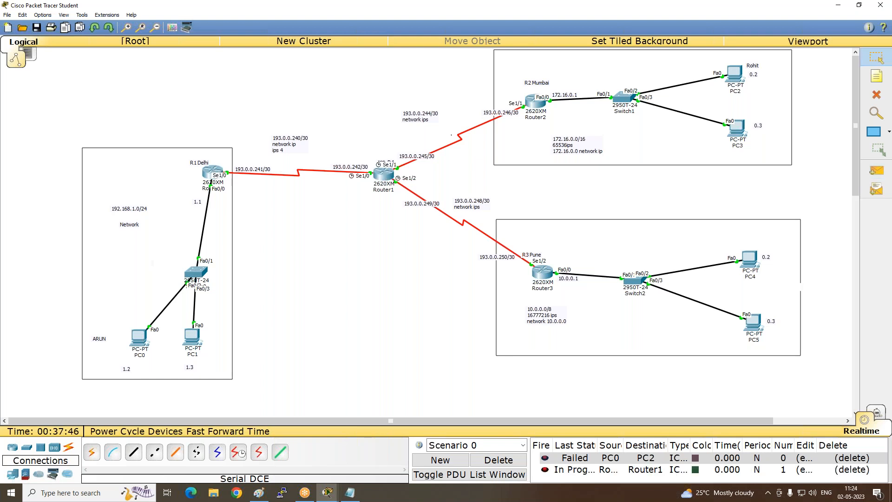
left_click(501, 460)
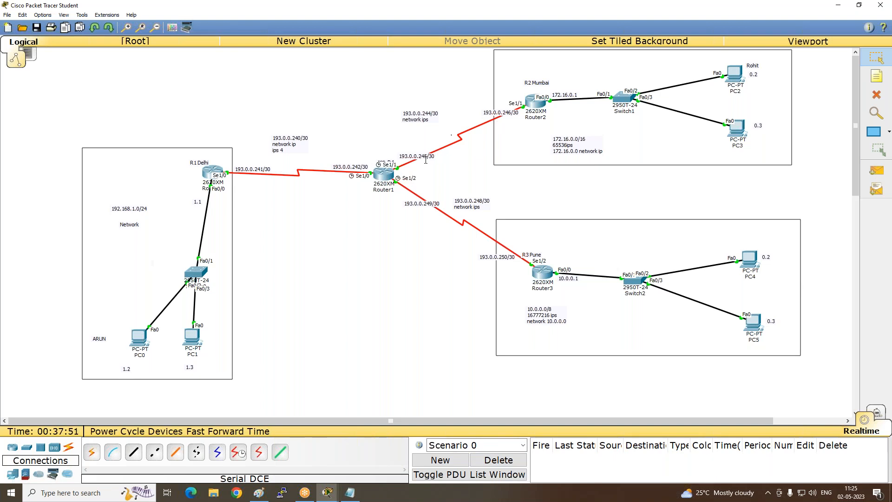
- Test the link from Router1 to Router2 with a simple PDU, and delete the scenario
left_click(880, 171)
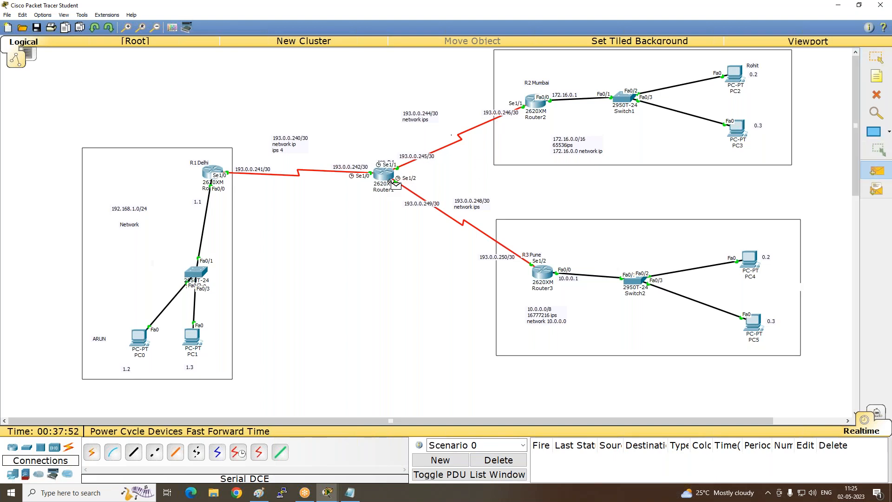
left_click(386, 173)
left_click(536, 103)
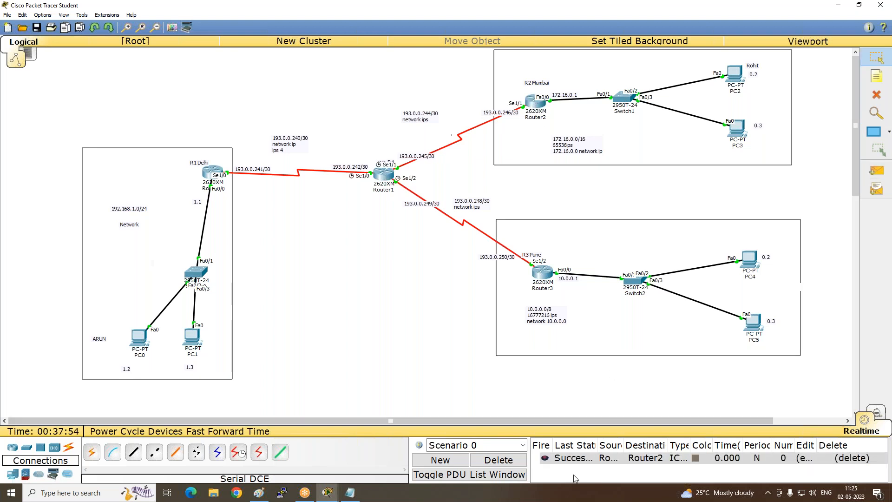
left_click(497, 460)
- Send a simple PDU to Router0 in Delhi, delete the scenario, and send another PDU from Router2 to Router0
left_click(877, 171)
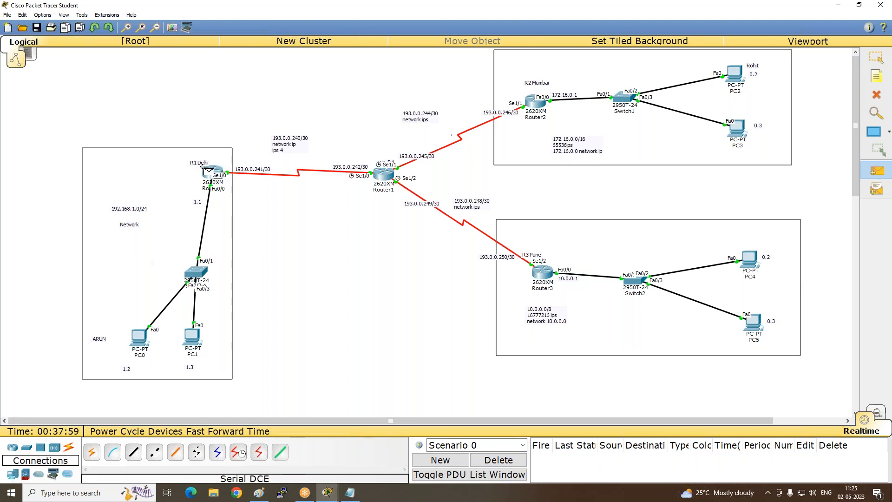
left_click(211, 171)
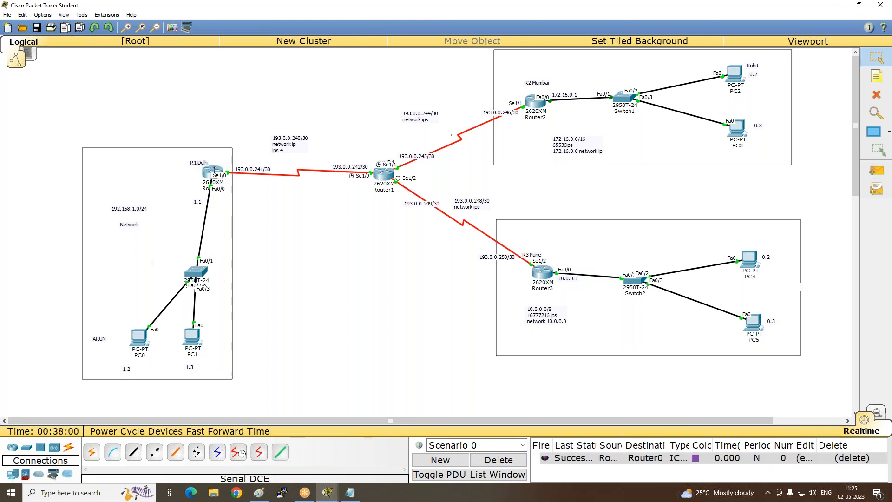
left_click(498, 460)
left_click(877, 170)
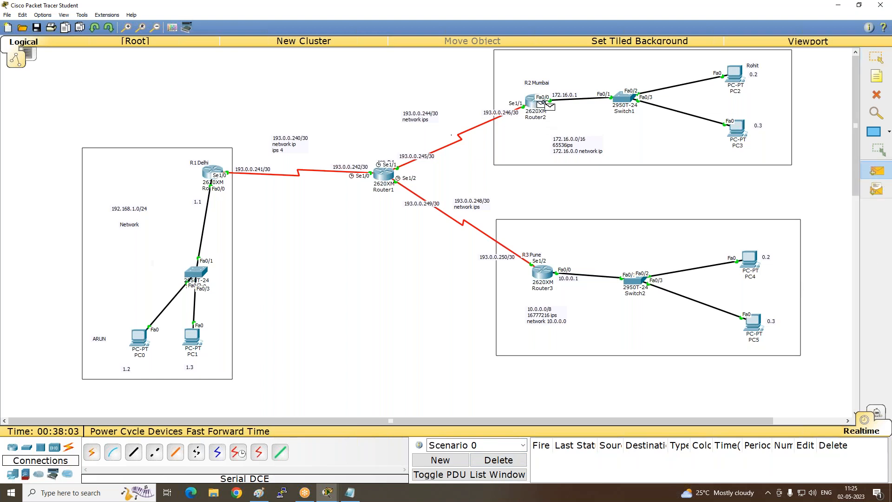
left_click(211, 173)
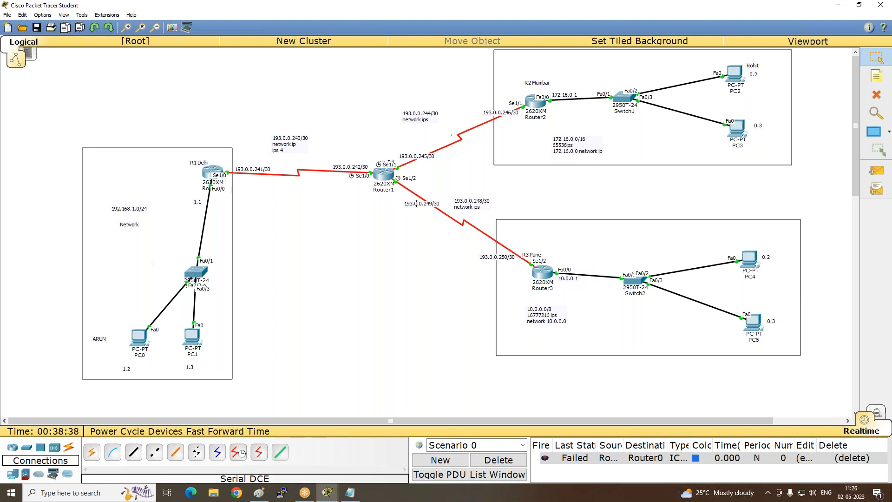
left_click(879, 321)
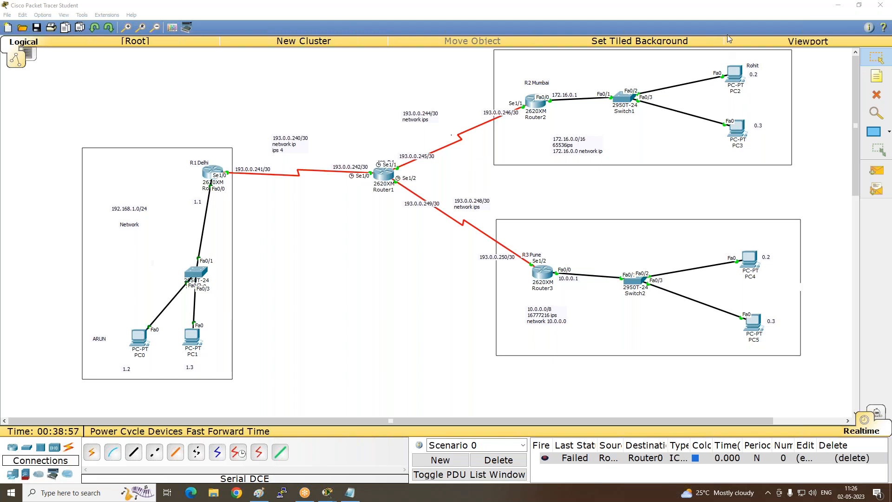
left_click(856, 112)
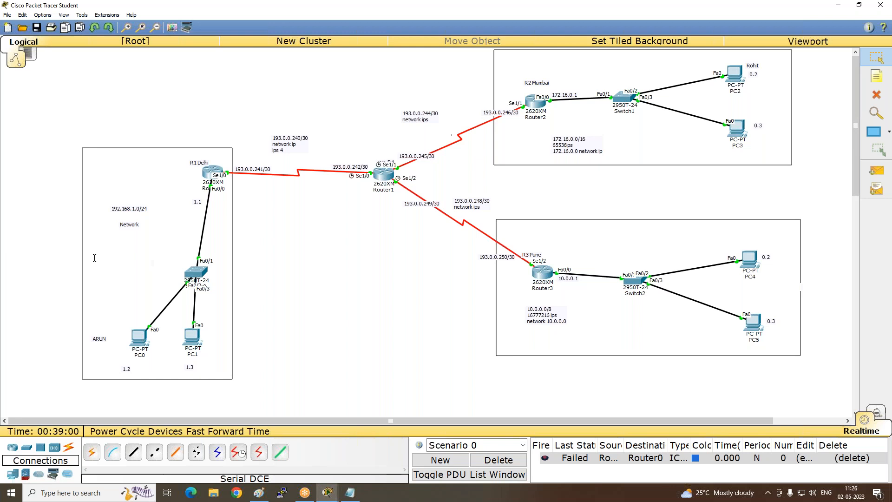
- Save the topology as a new Packet Tracer file named "CCNA LAB1 Routing" in the ccna folder on the Desktop
left_click(7, 15)
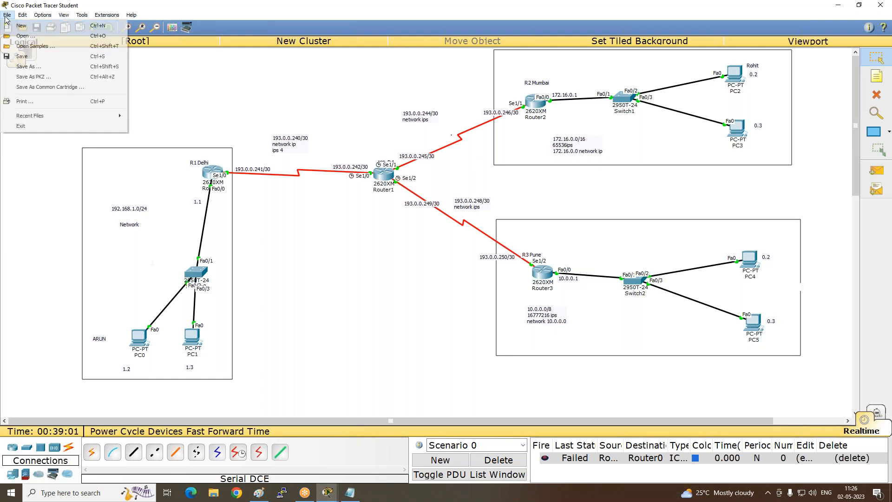
left_click(28, 67)
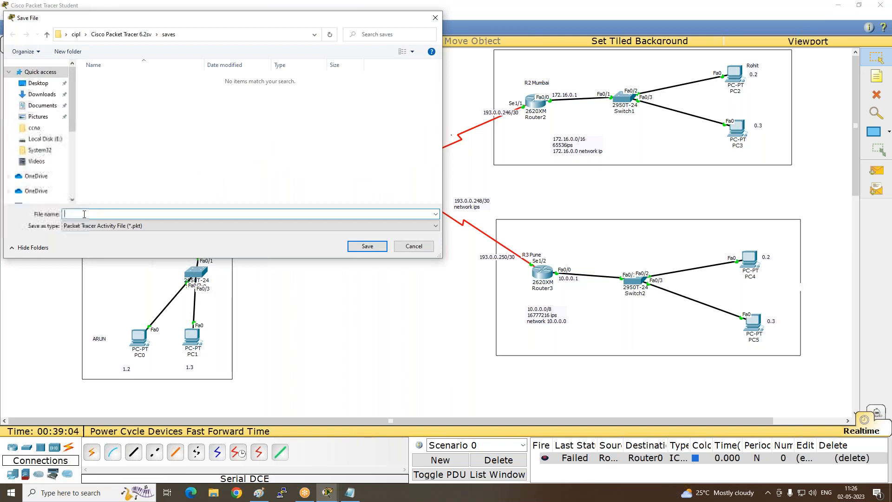
type("CCNA ")
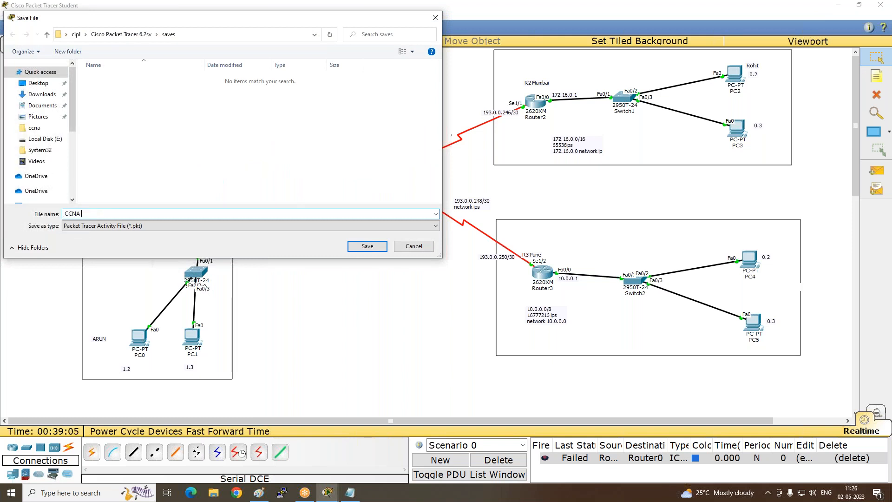
type("LAB1 Routing")
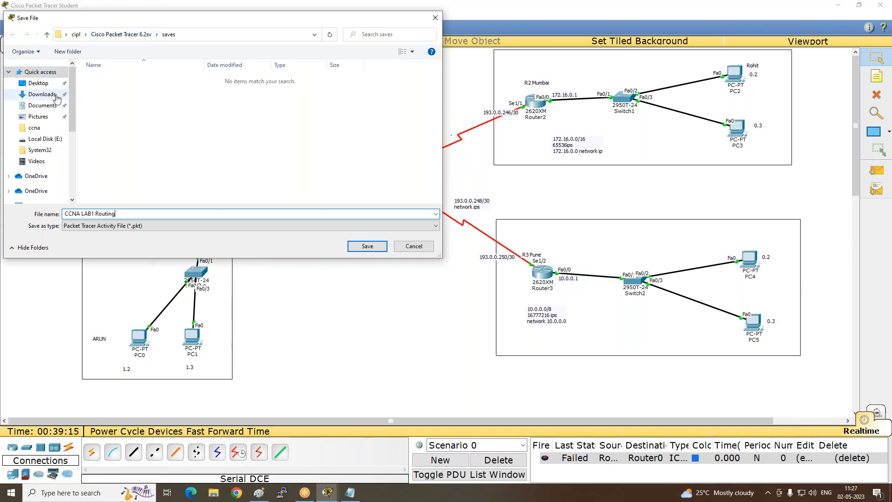
left_click(46, 86)
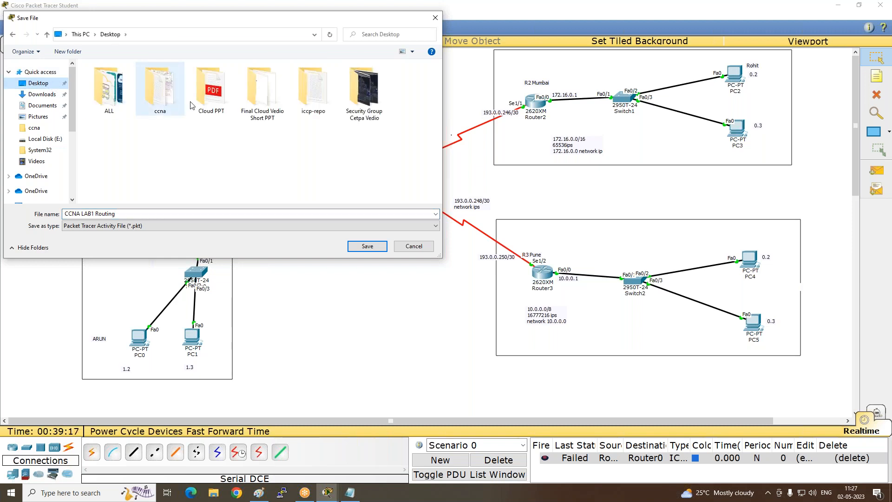
double_click(155, 87)
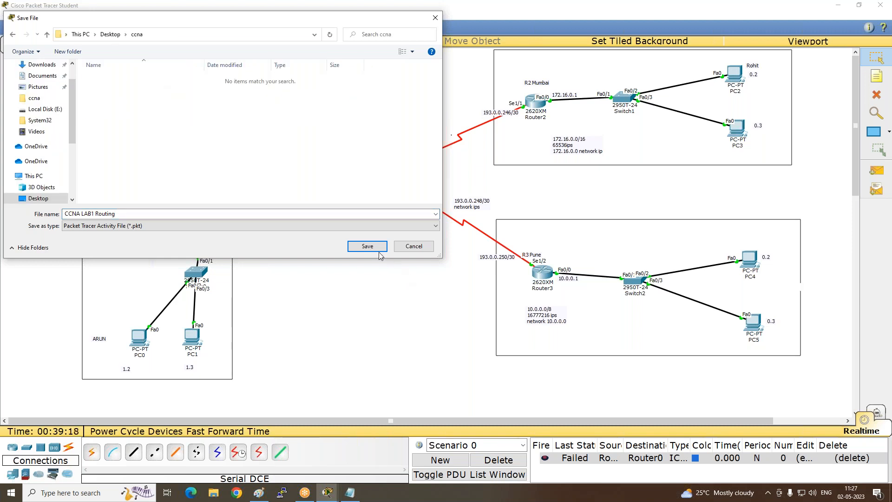
left_click(367, 247)
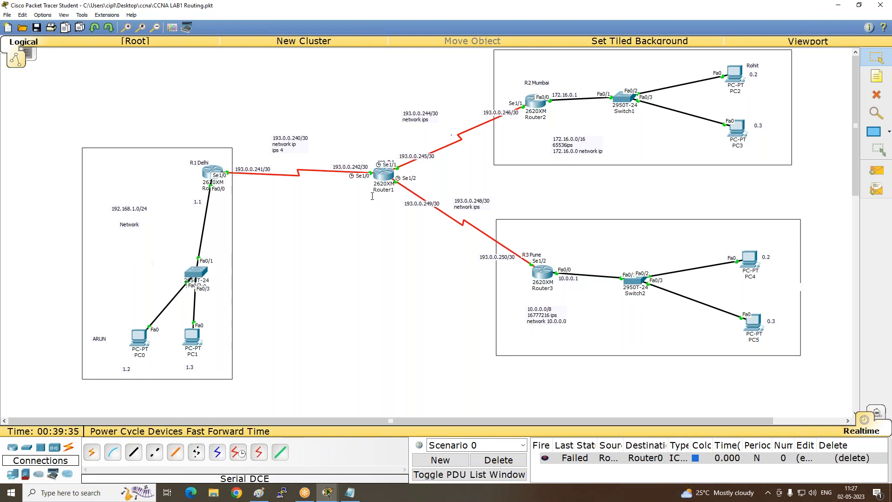
- Switch to Notepad and review the prepared configuration commands for Router1's serial interfaces s1/0, s1/1 and s1/2
left_click(350, 492)
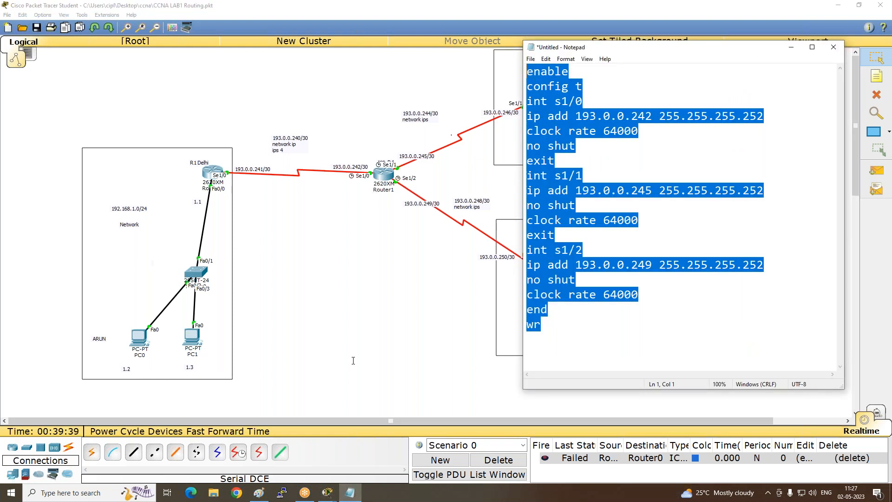
left_click(463, 331)
left_click(350, 492)
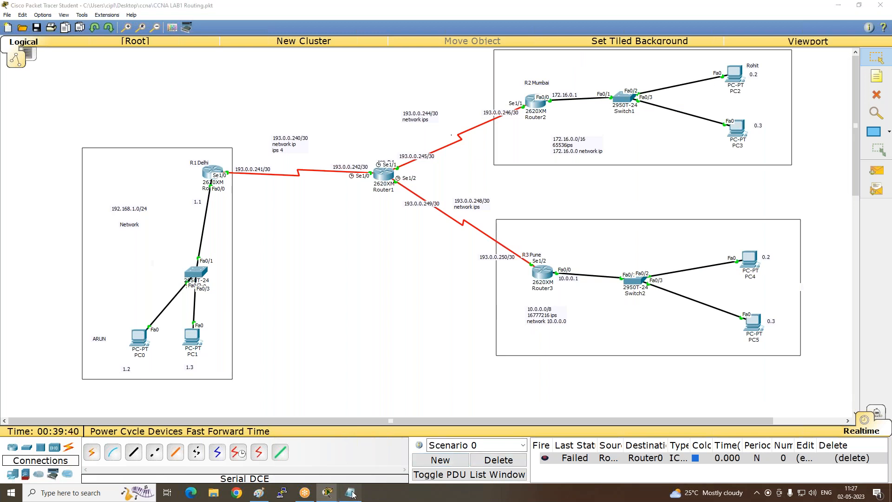
left_click(750, 306)
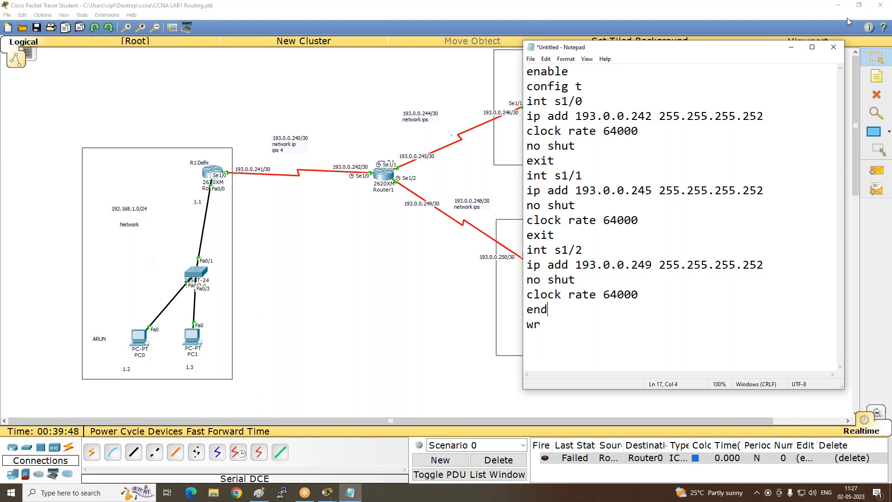
left_click(832, 55)
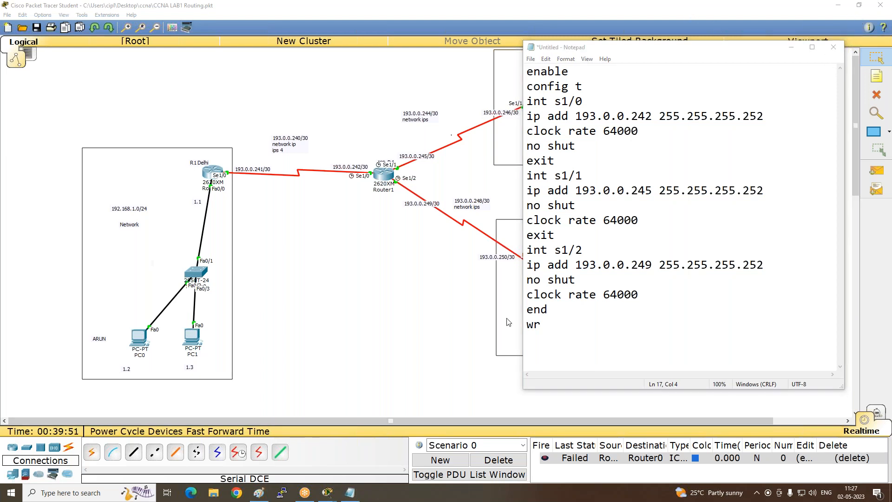